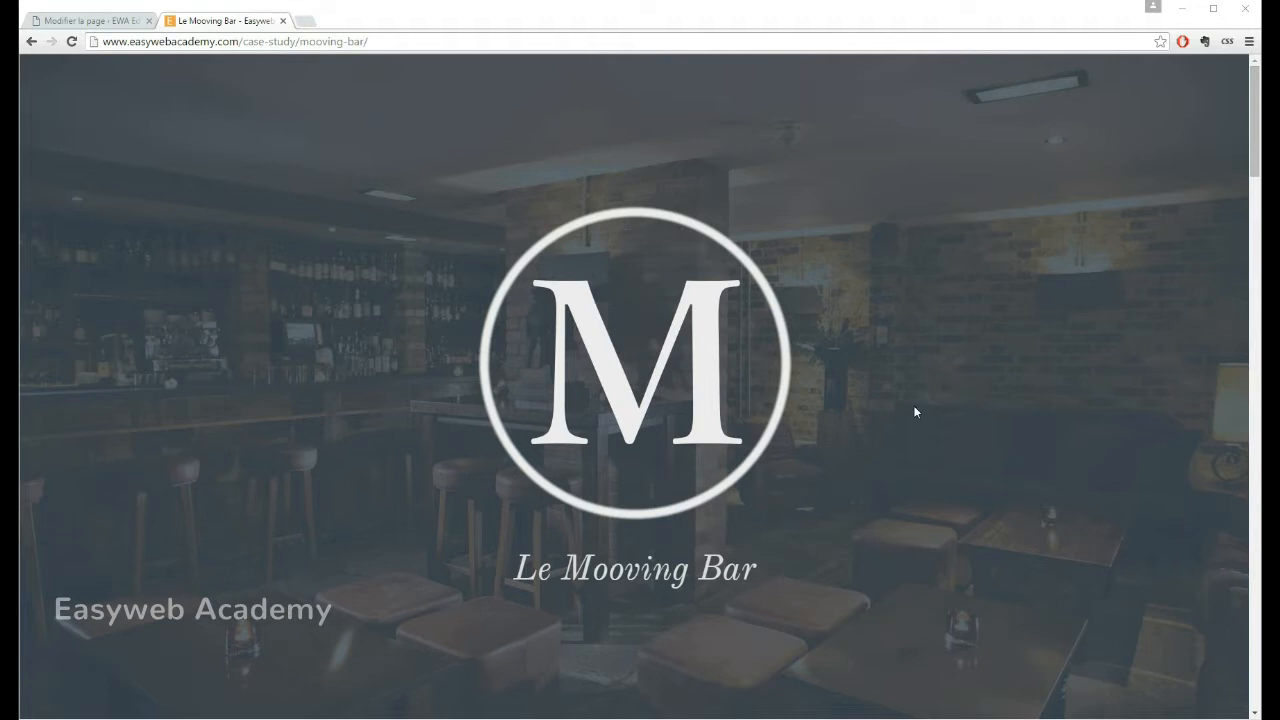
Step: Examine the Le Mooving Bar reference page and view the wine label and sausage photos enlarged
scroll(839, 276, down, 3)
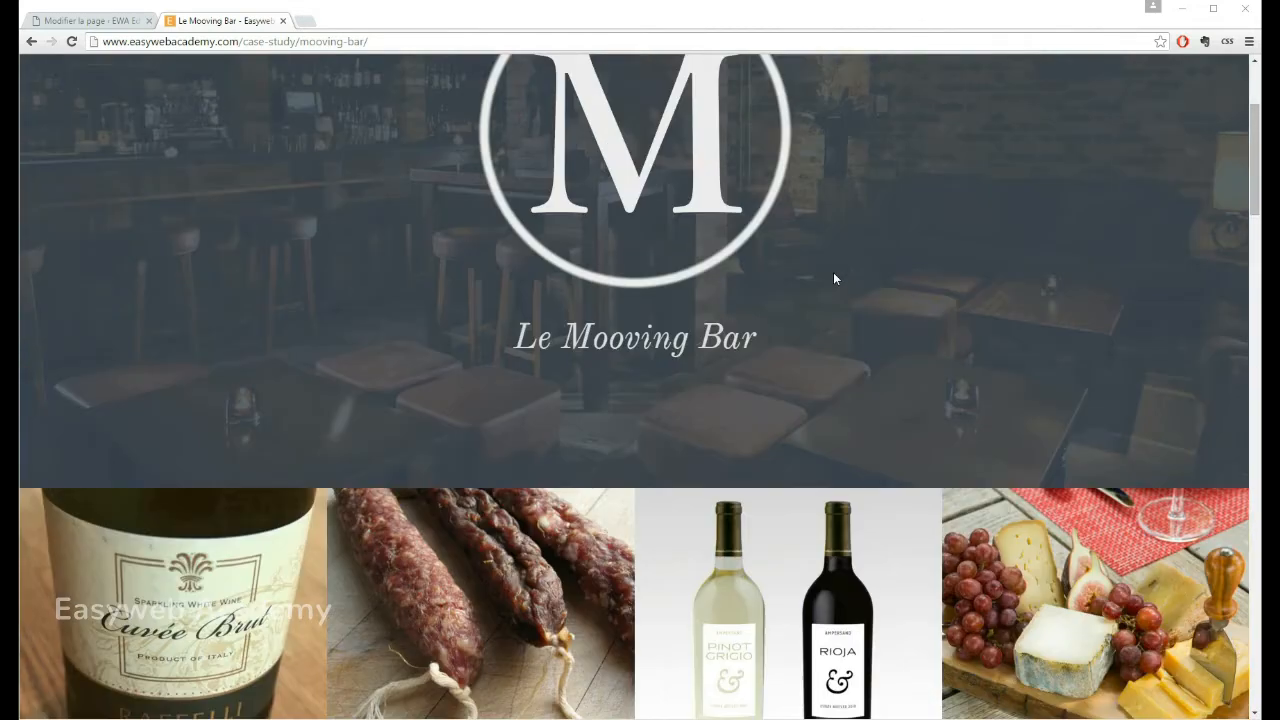
scroll(820, 250, down, 3)
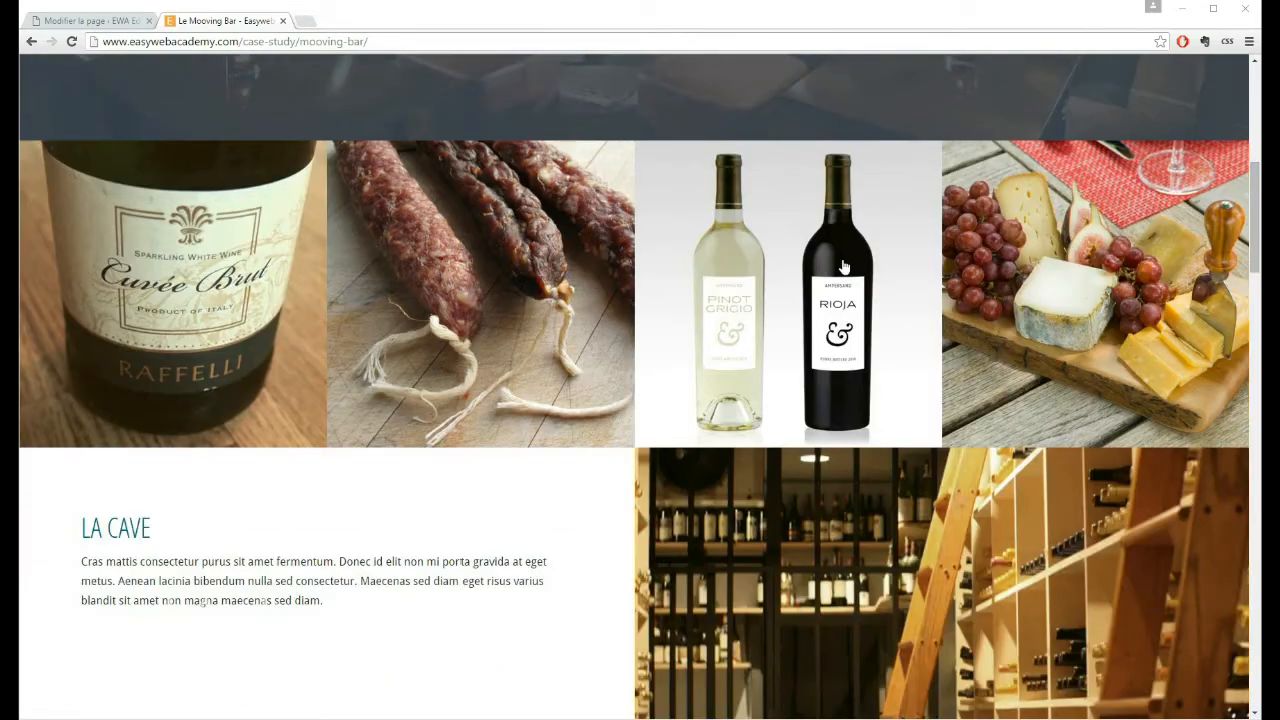
scroll(820, 216, up, 3)
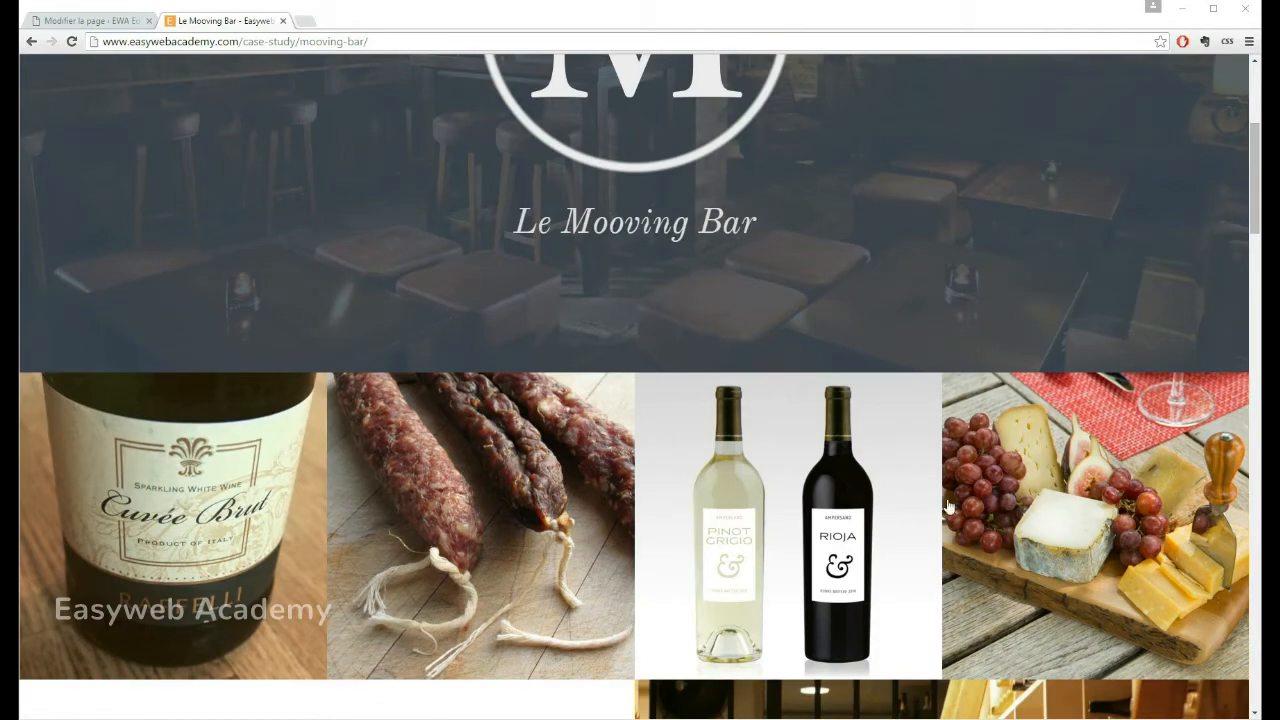
click(222, 508)
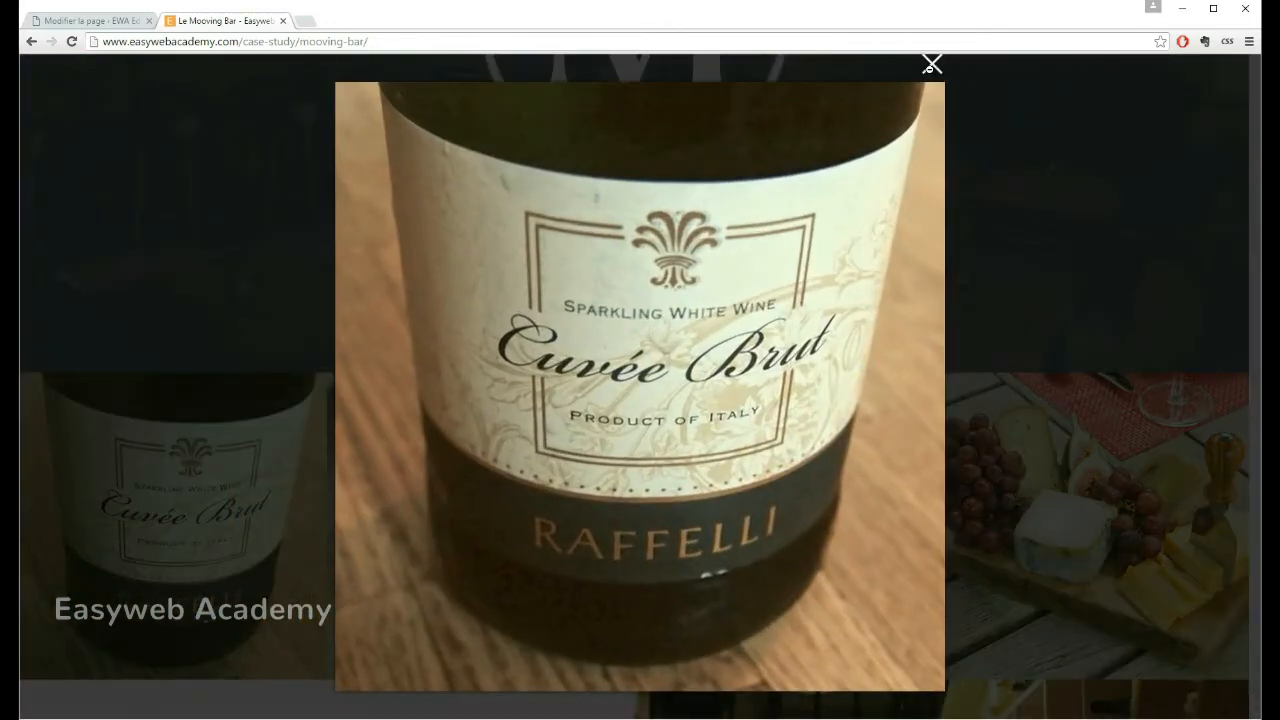
click(932, 64)
click(517, 520)
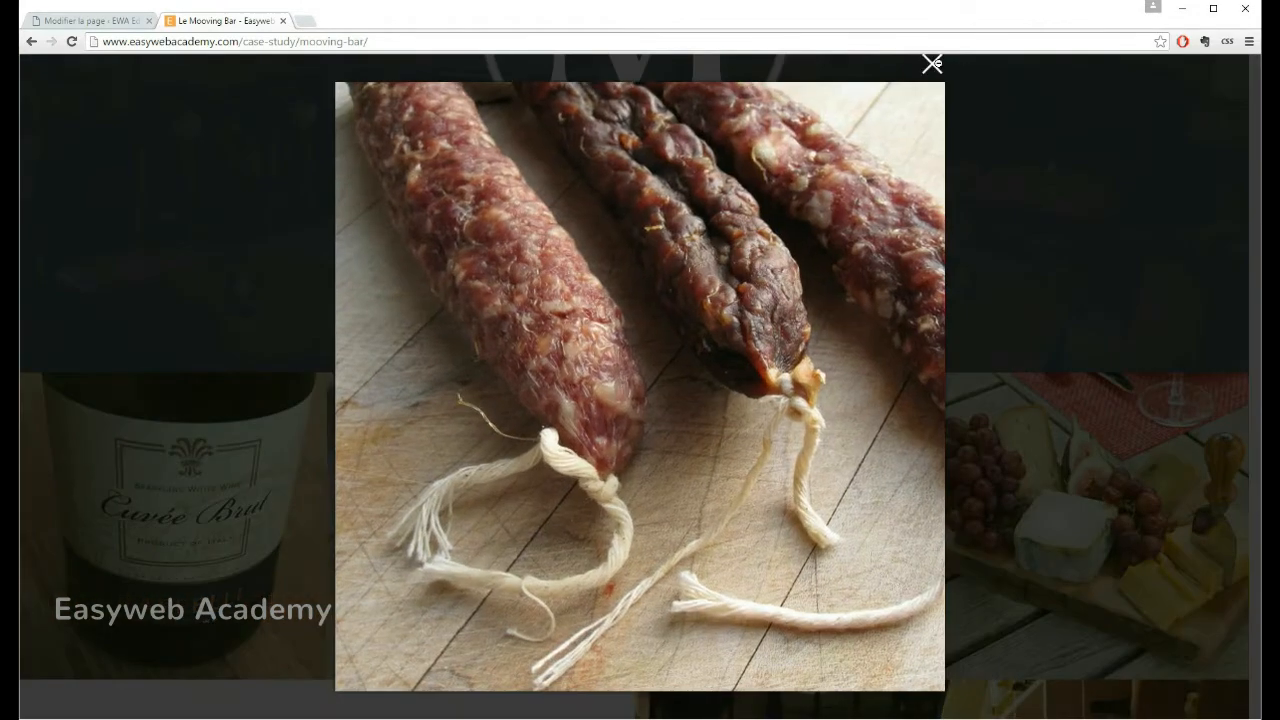
click(932, 65)
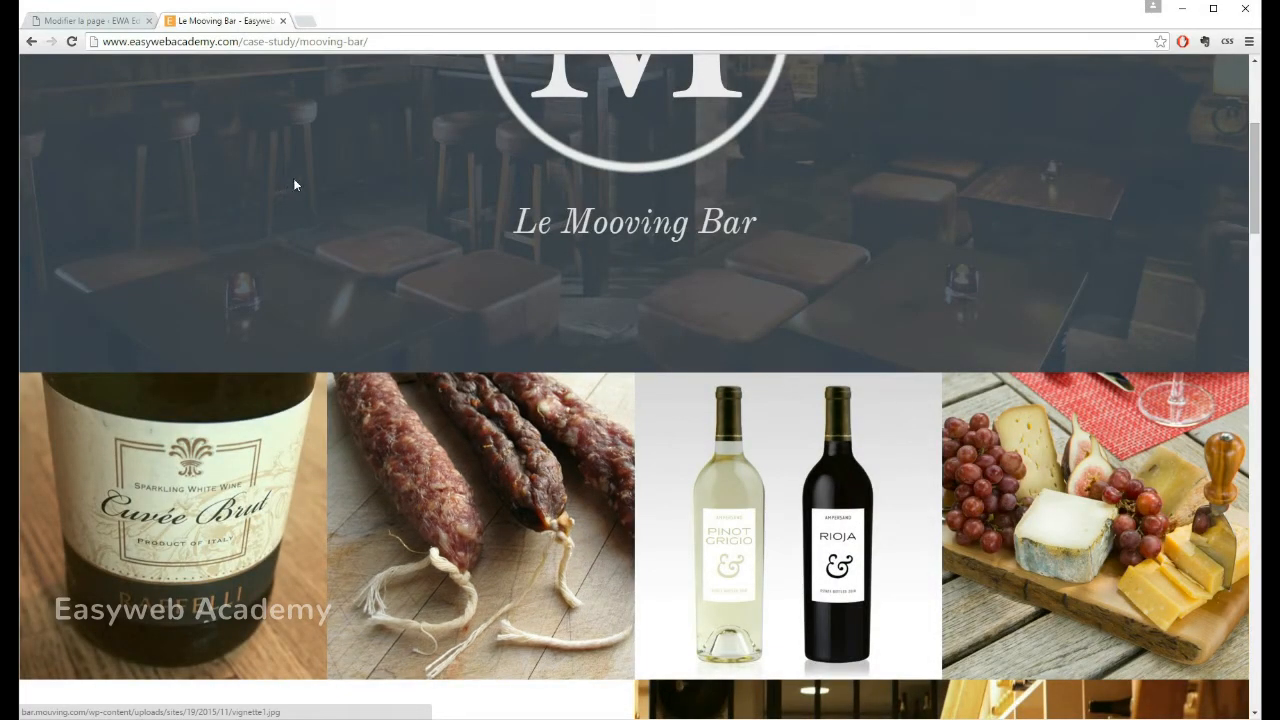
scroll(300, 93, up, 3)
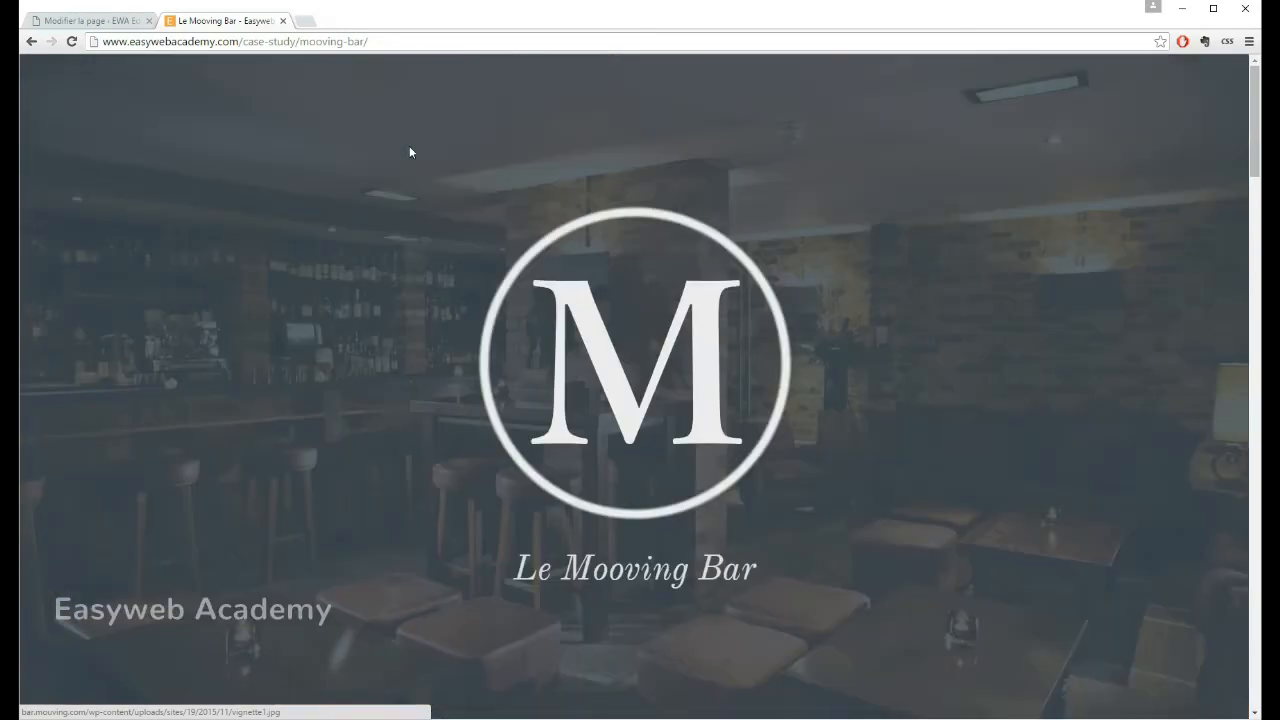
Step: Compare the Le Mooving Bar page's structure in the Divi builder with the reference page's header and four-image row
click(110, 12)
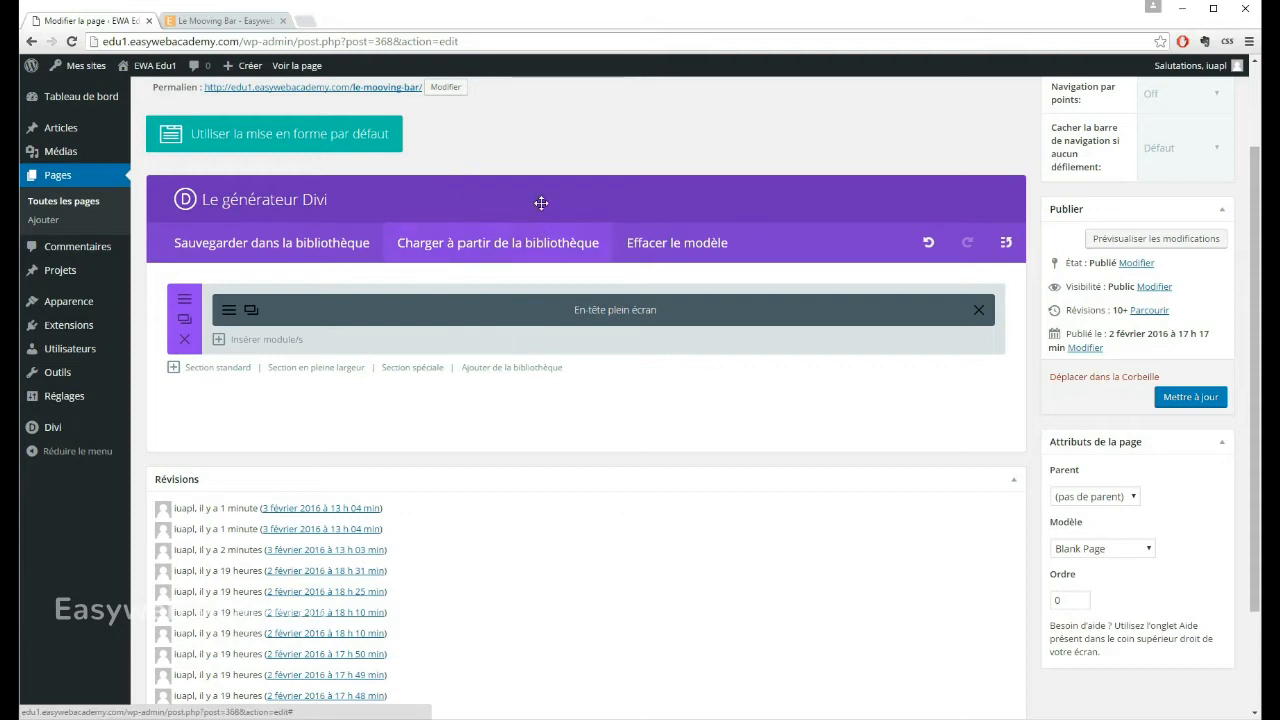
scroll(543, 200, up, 2)
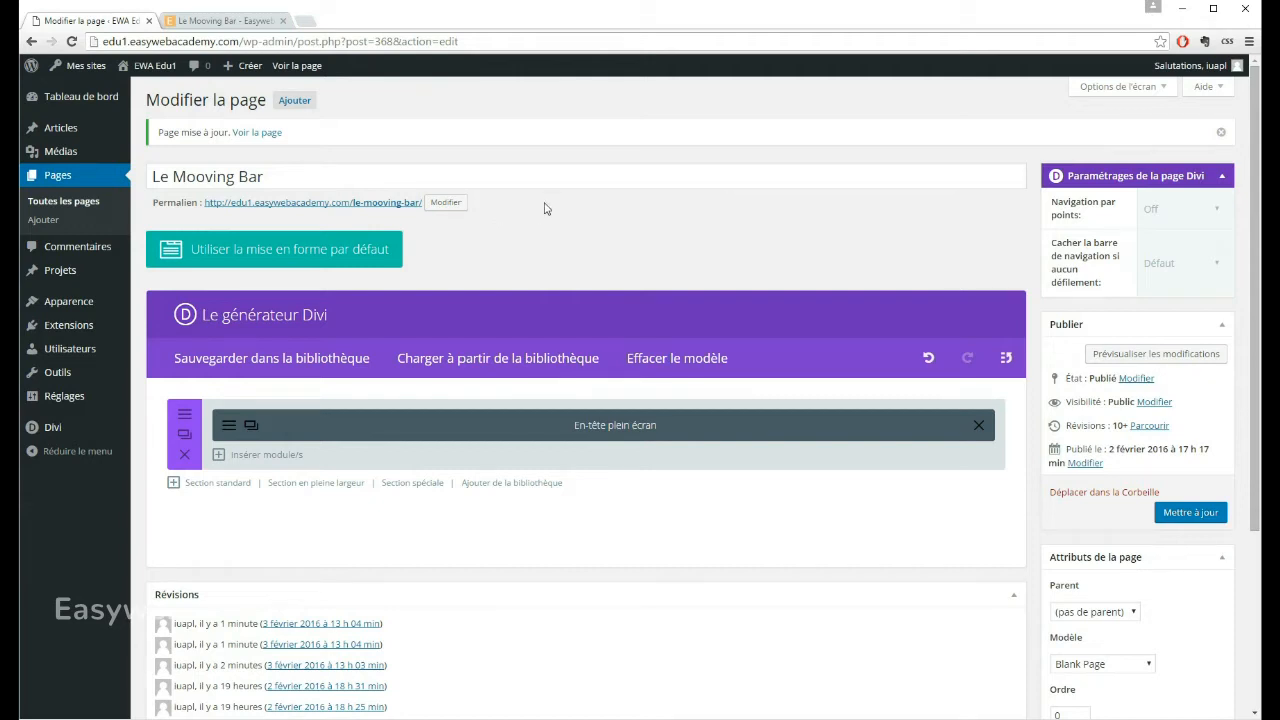
scroll(544, 208, down, 1)
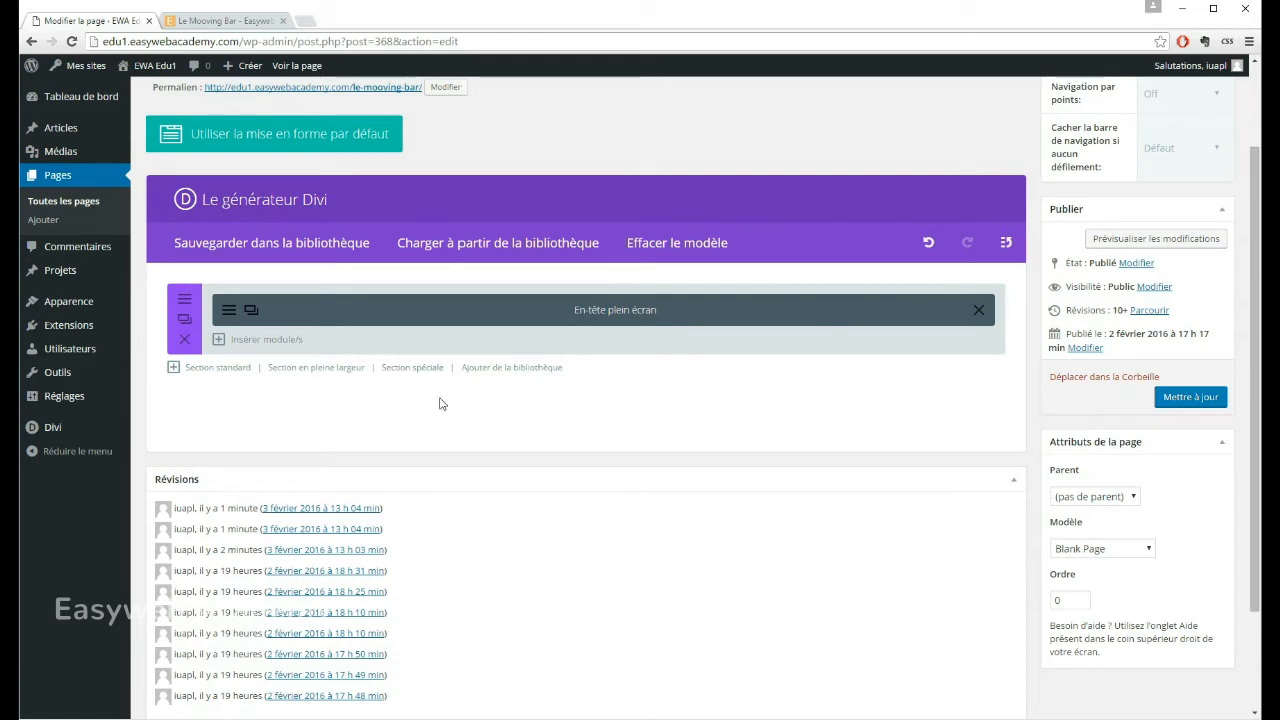
click(212, 22)
click(145, 26)
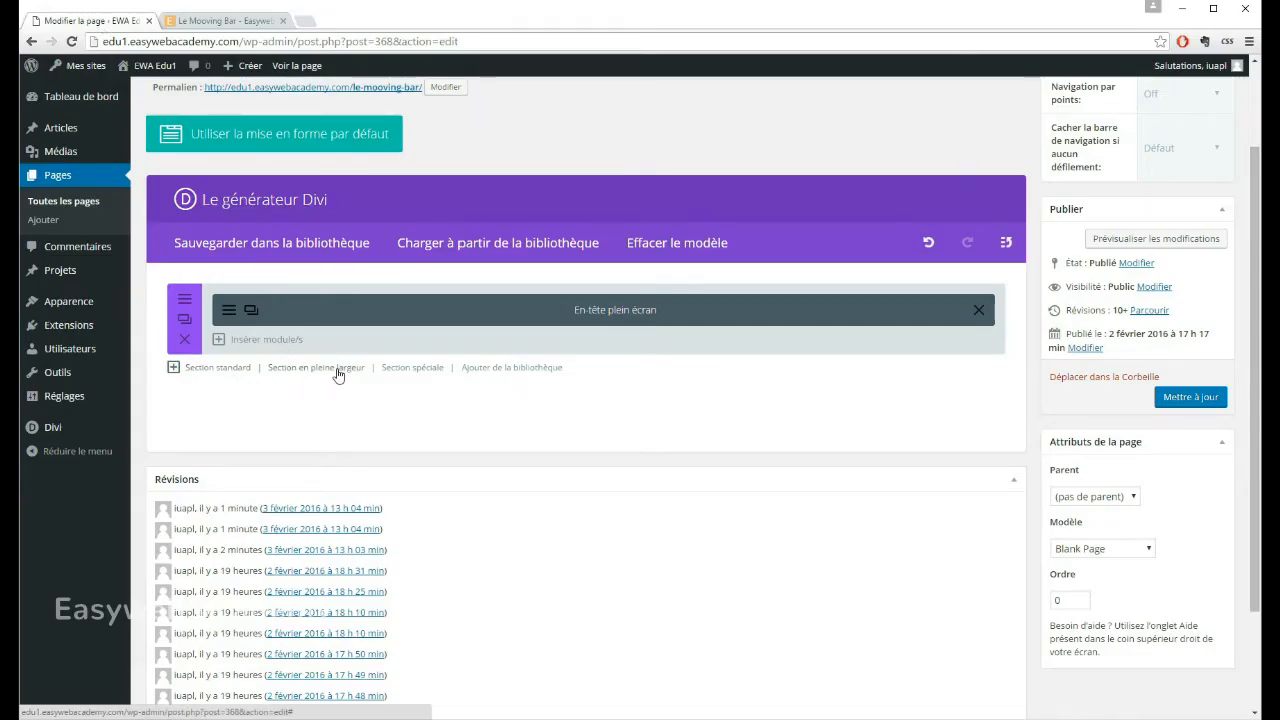
click(210, 22)
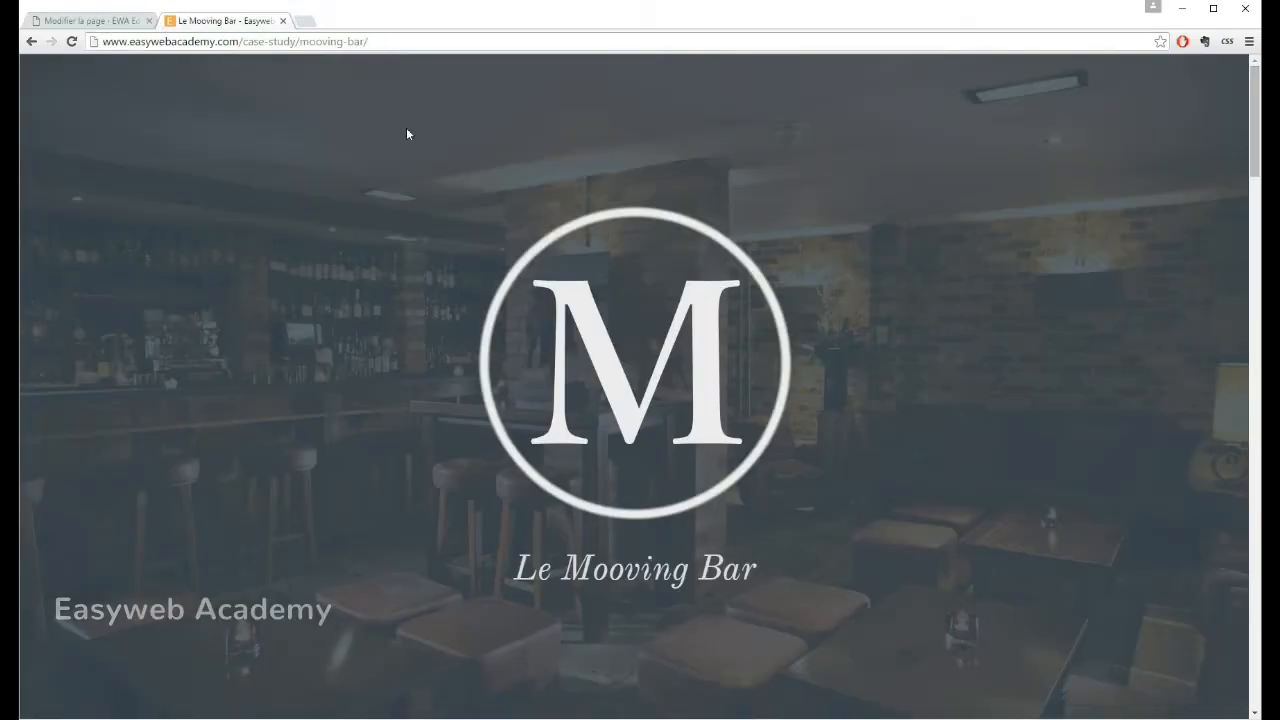
scroll(520, 255, down, 5)
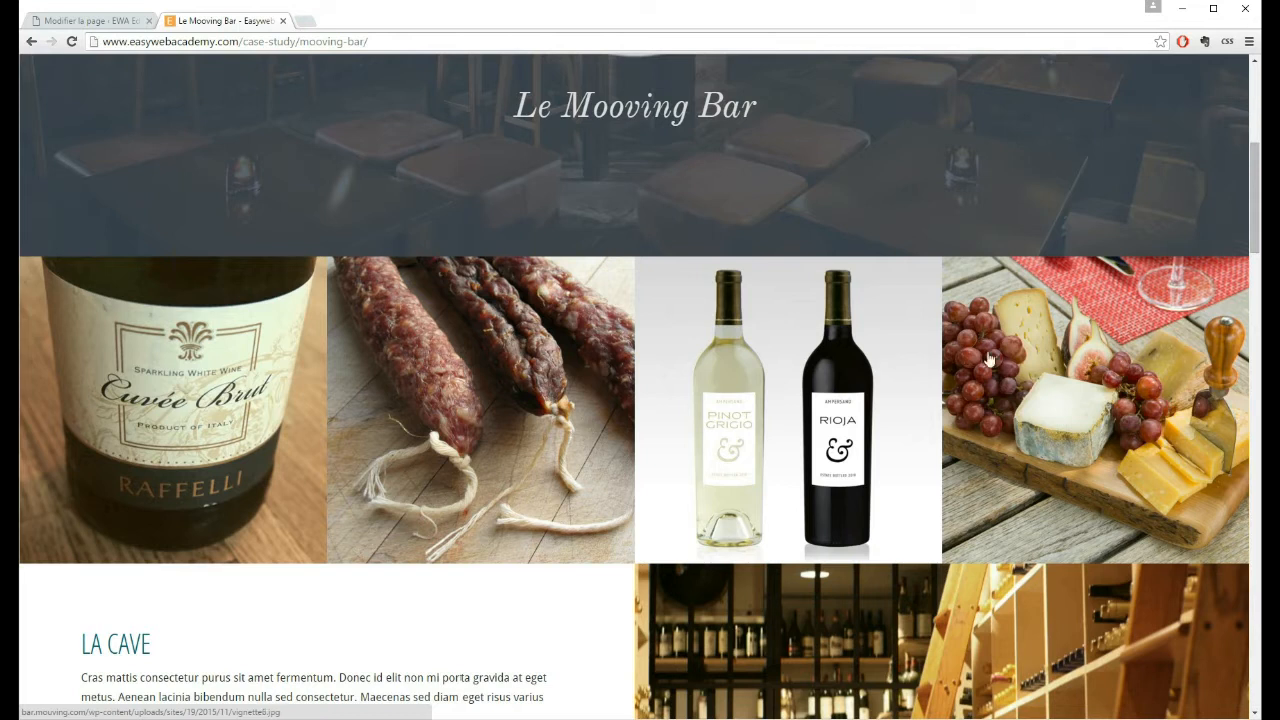
click(98, 21)
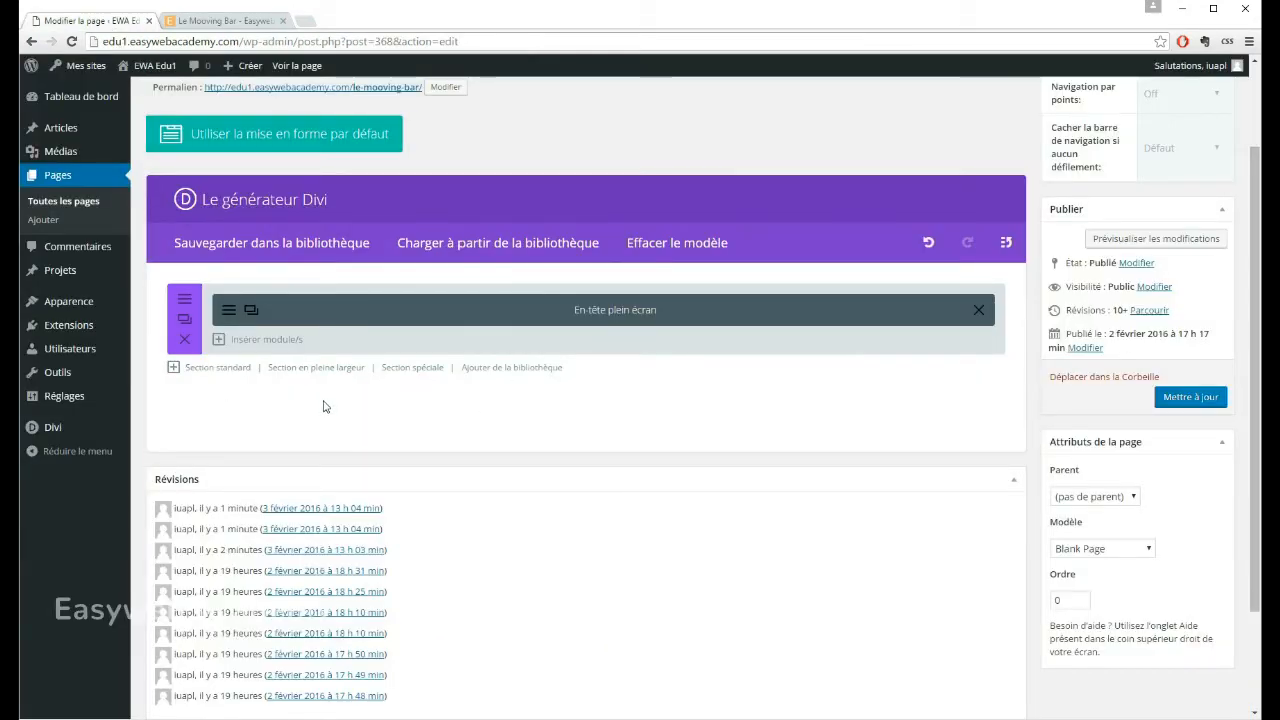
Step: Review the modules available for the full-width header section and check the reference page's image row again
click(250, 345)
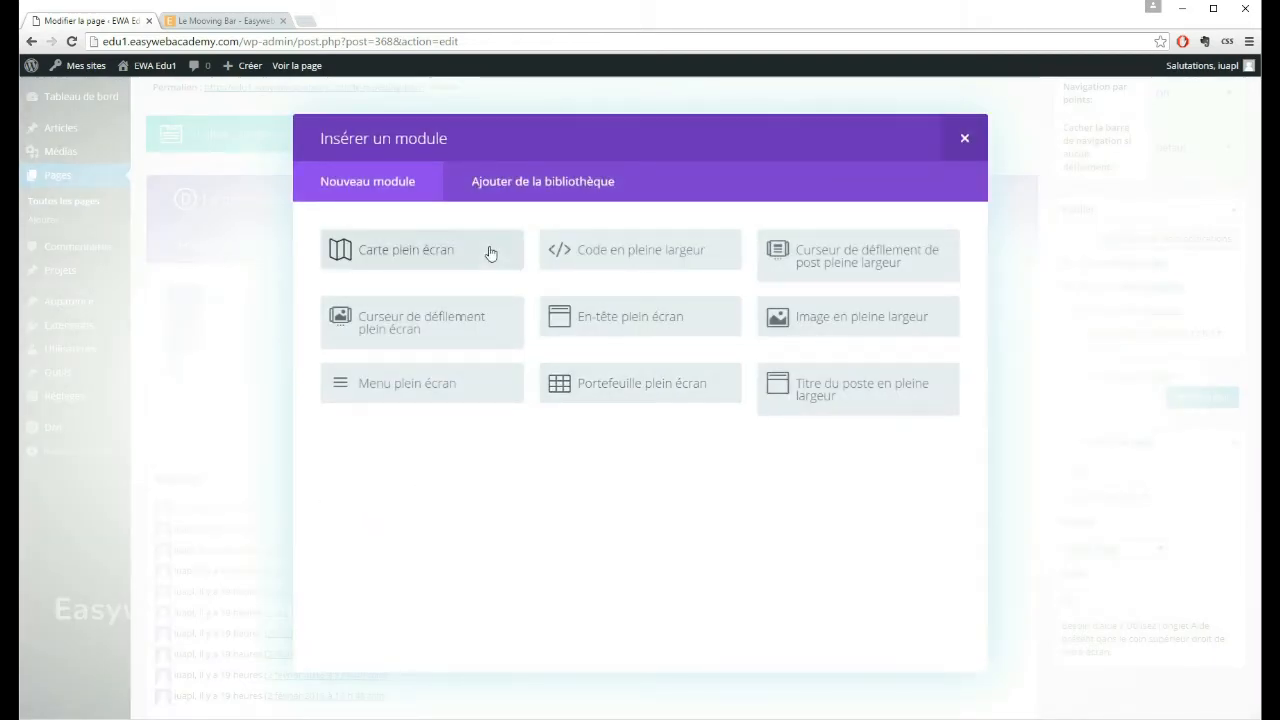
click(964, 137)
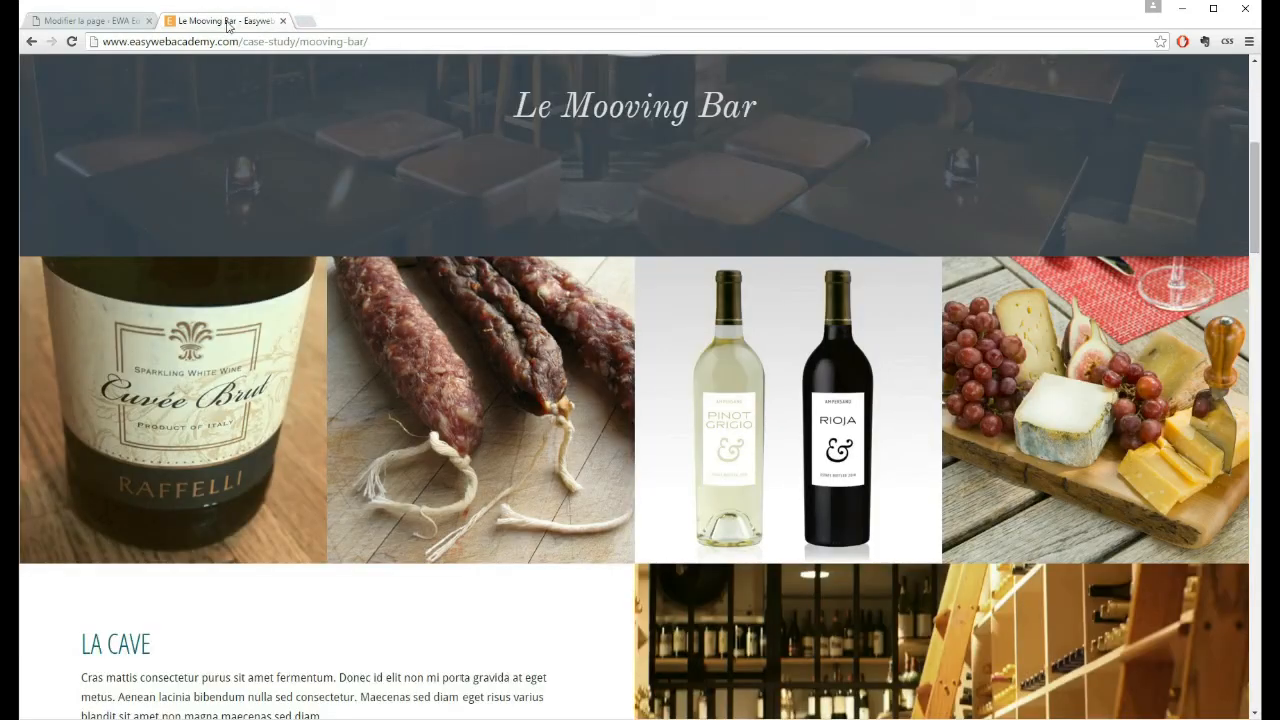
click(228, 20)
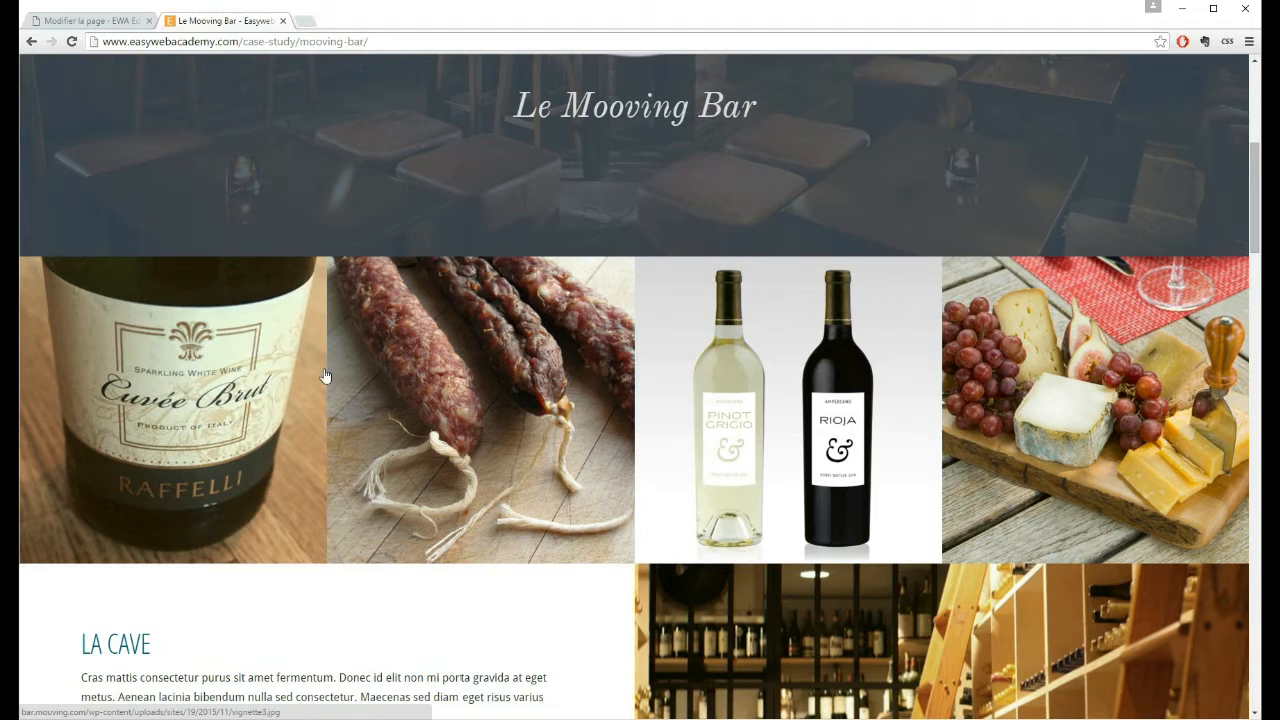
click(90, 20)
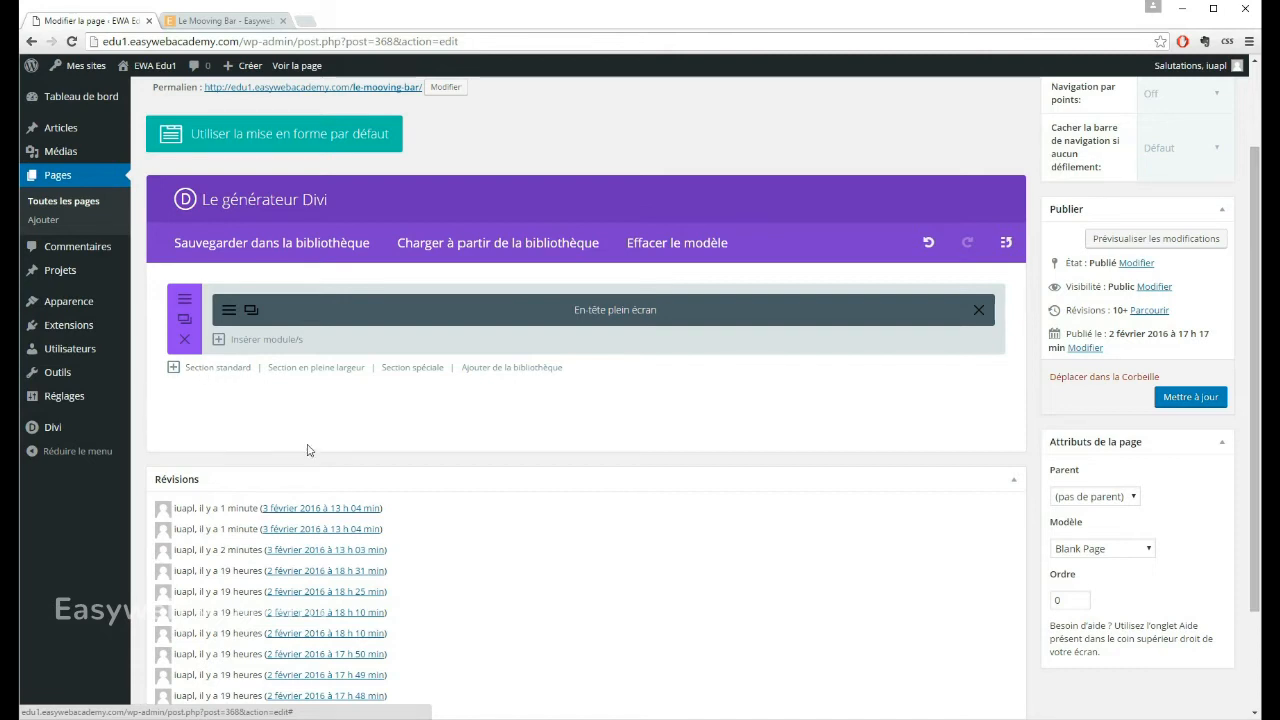
Step: Add a standard section below the full-screen header section with a row of four 1/4 columns
scroll(455, 394, down, 1)
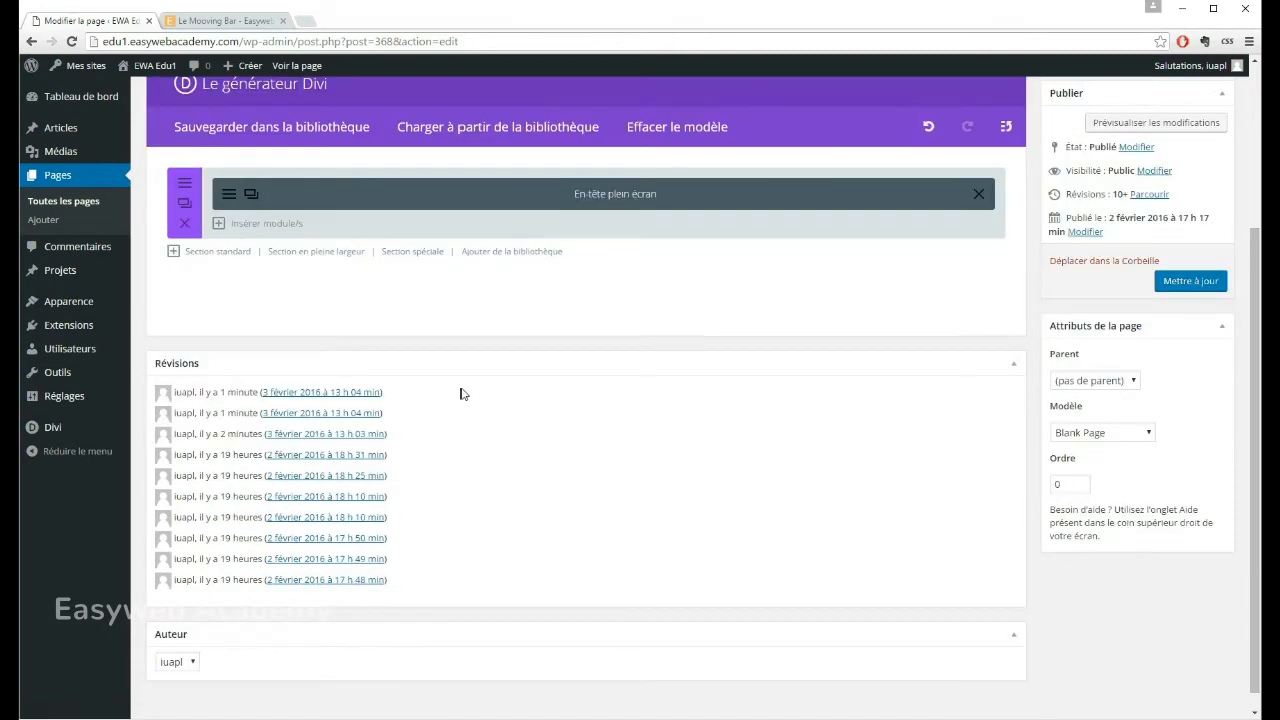
click(210, 256)
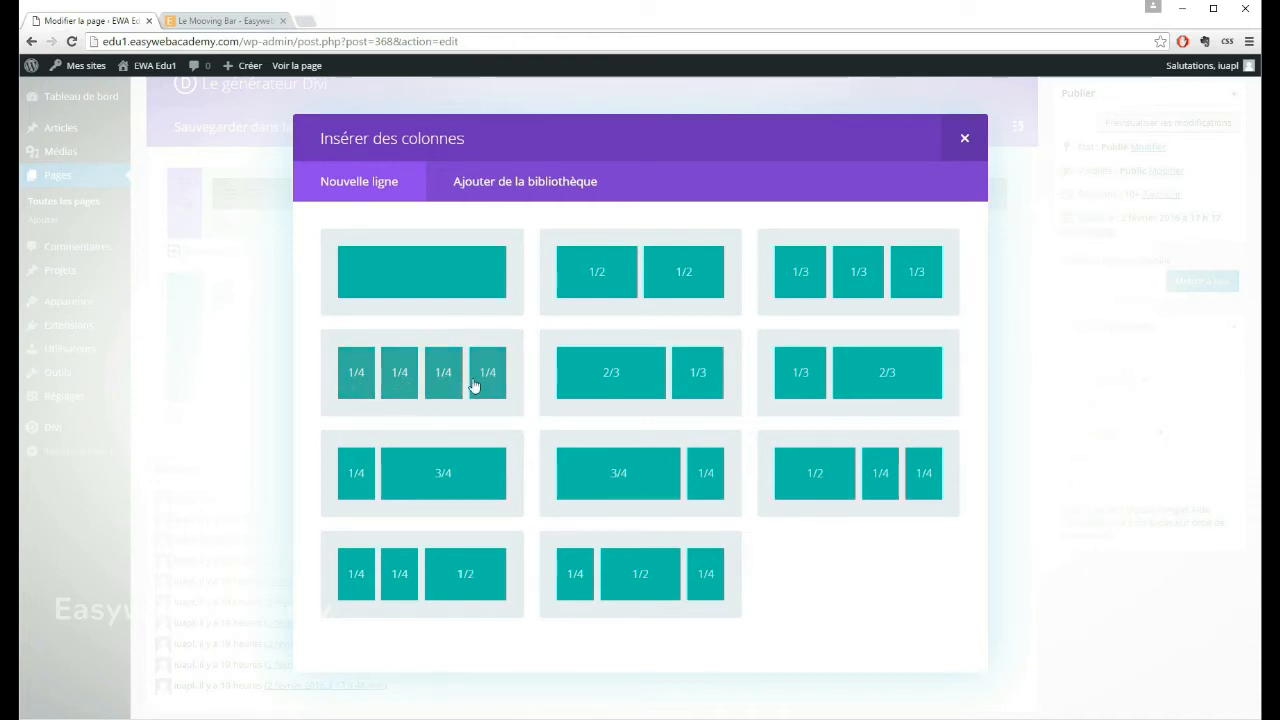
click(408, 382)
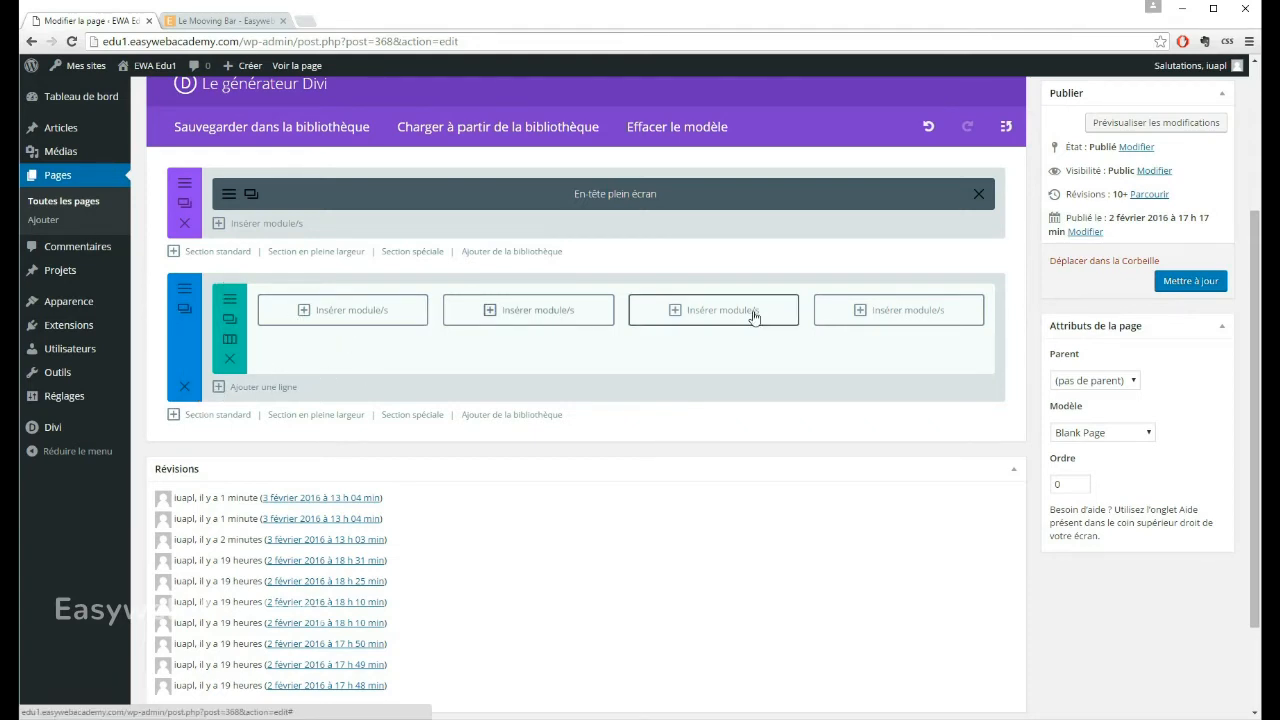
Step: Insert an Image module into the first column of the four-column row
click(302, 312)
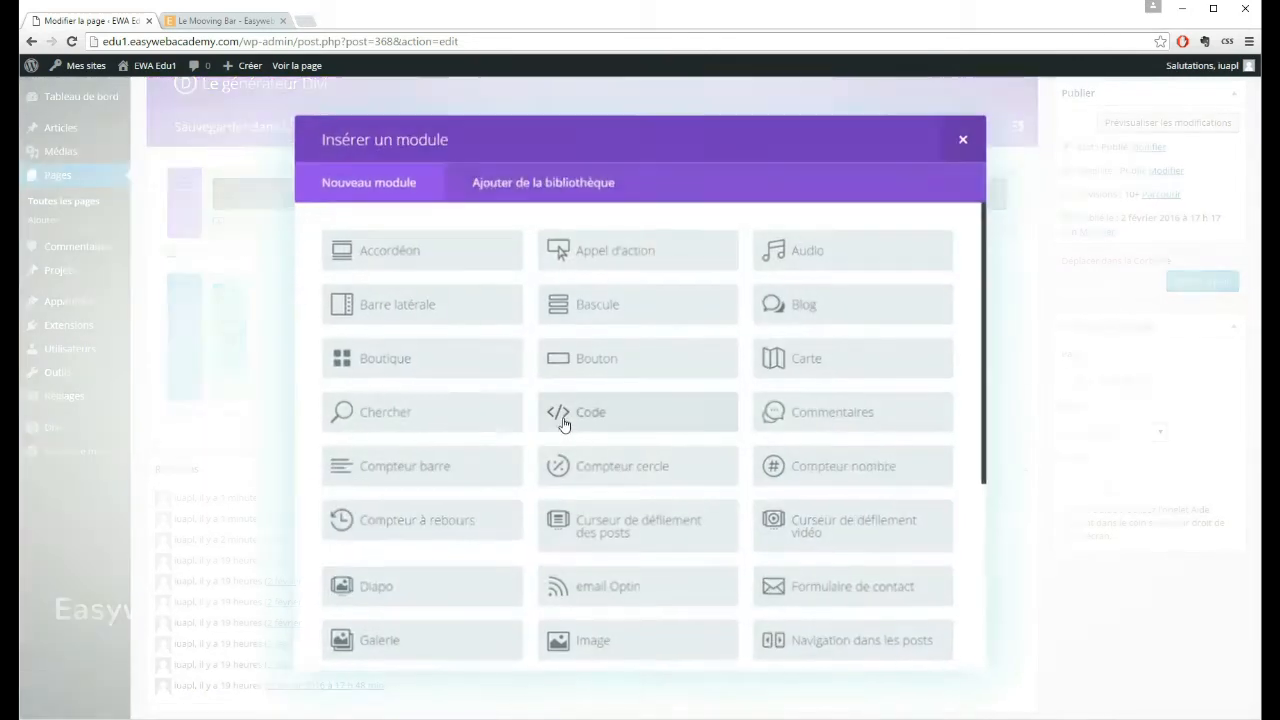
scroll(614, 334, down, 3)
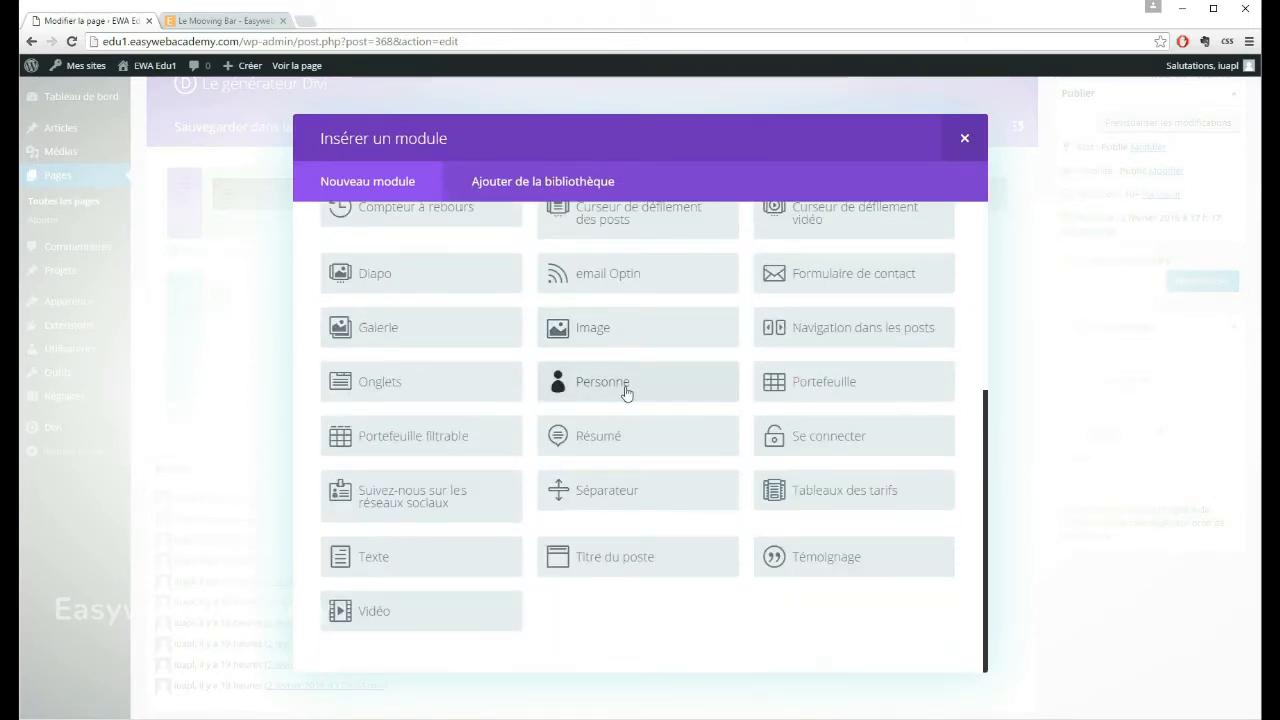
scroll(626, 374, up, 5)
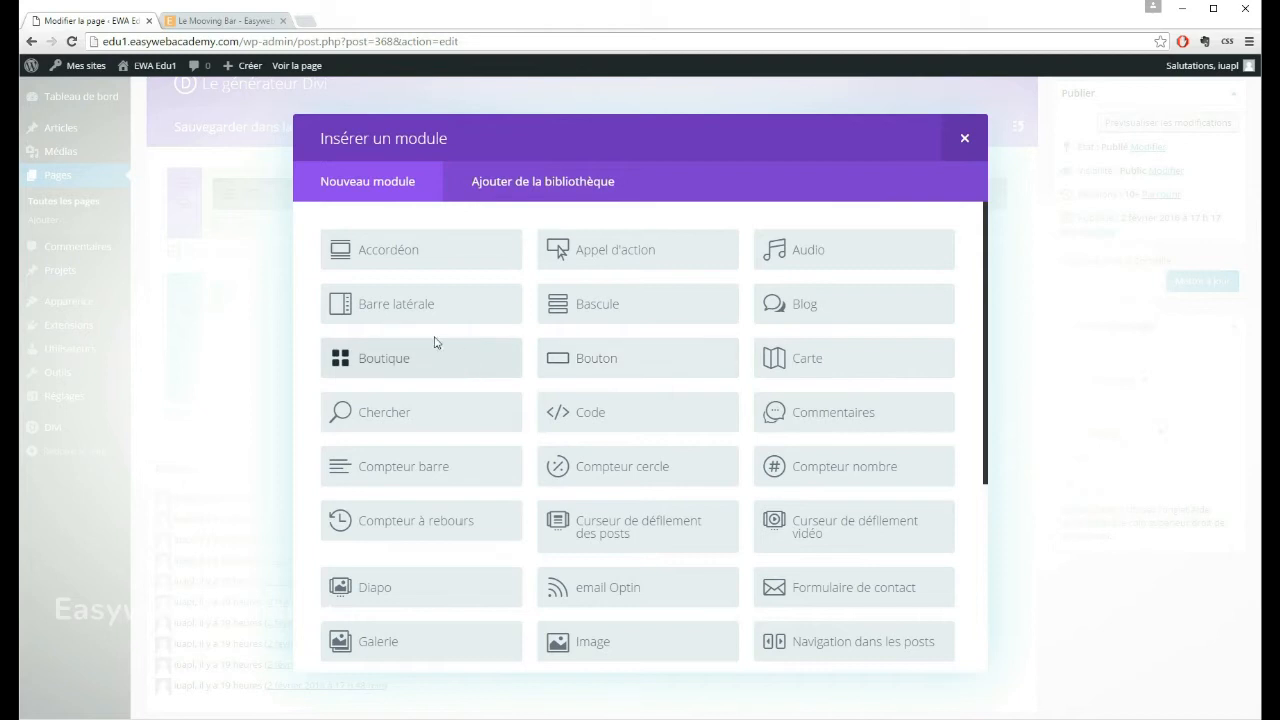
scroll(434, 357, down, 3)
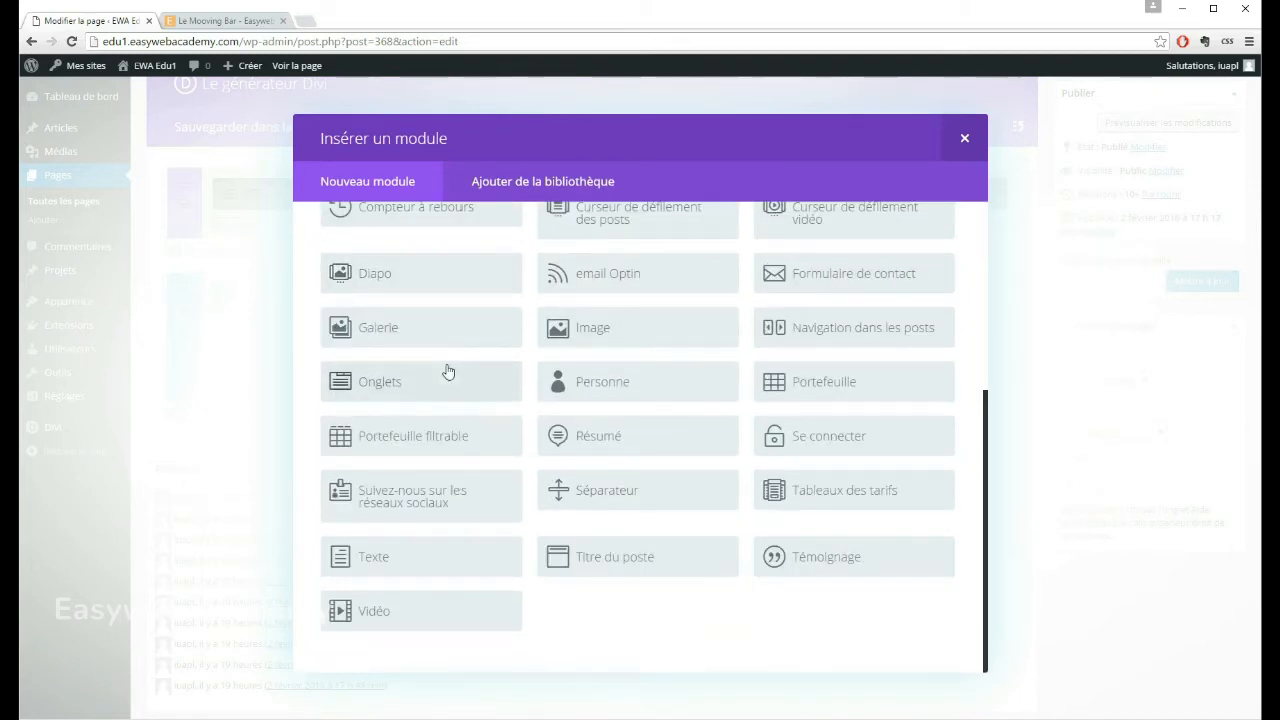
scroll(443, 356, up, 3)
scroll(494, 366, down, 2)
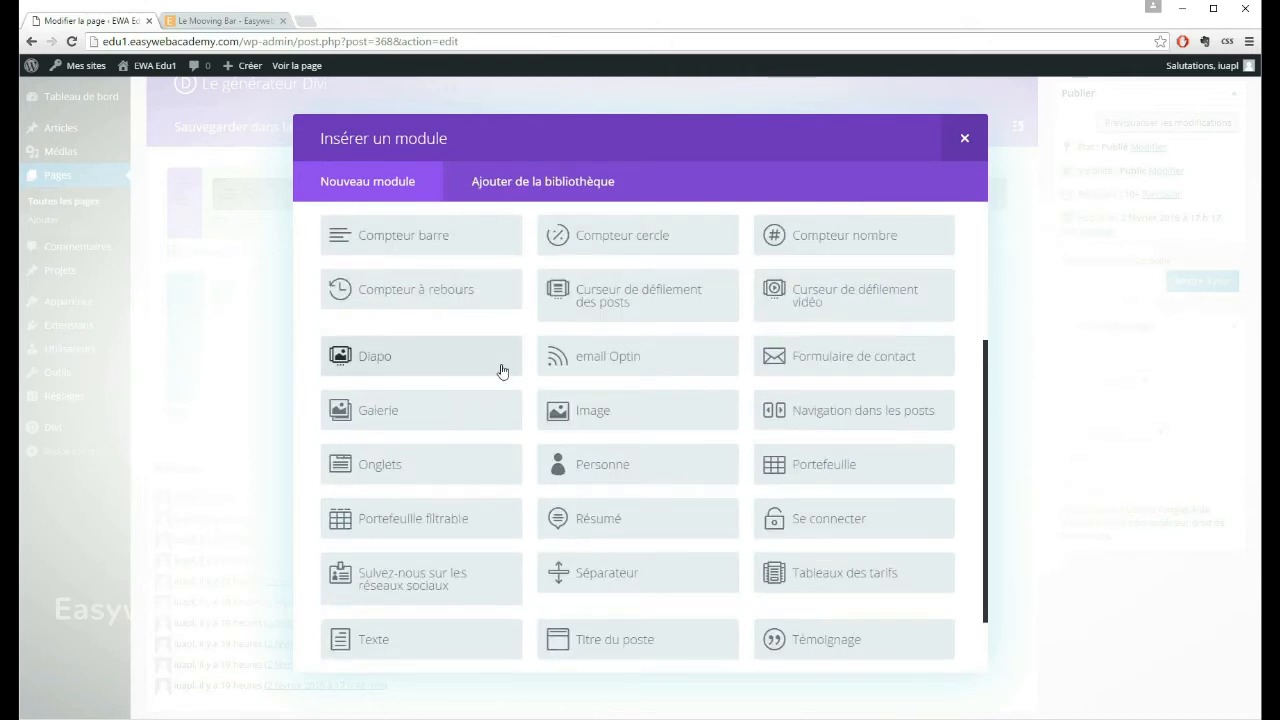
scroll(502, 371, down, 2)
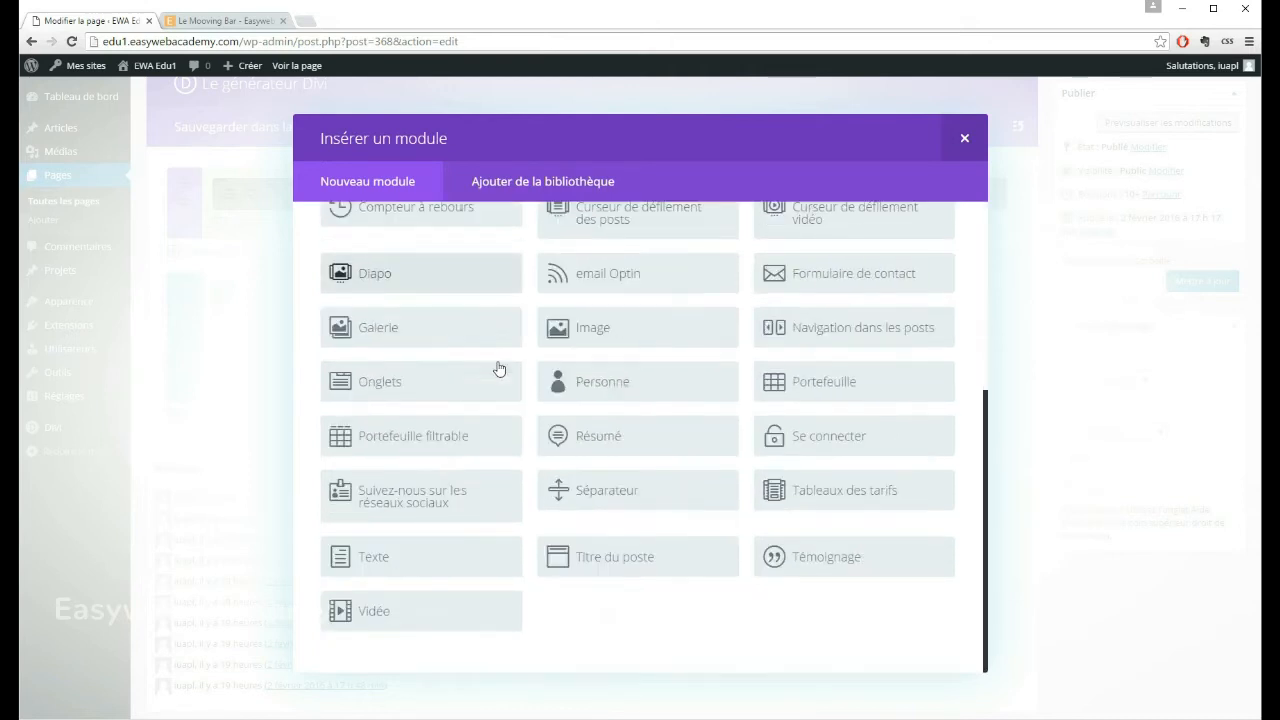
click(589, 334)
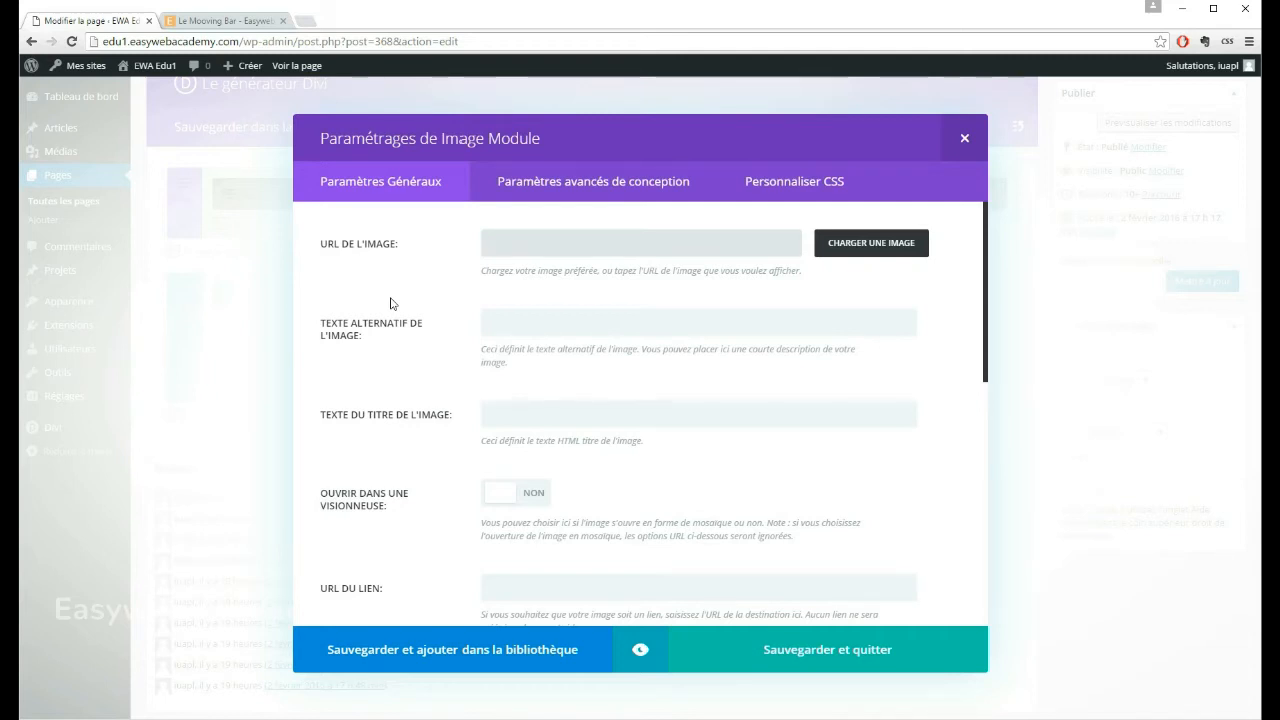
Step: Set the wine label photo bar_vignette2.jpg from the media library as the Image module's picture
drag(551, 137, 454, 140)
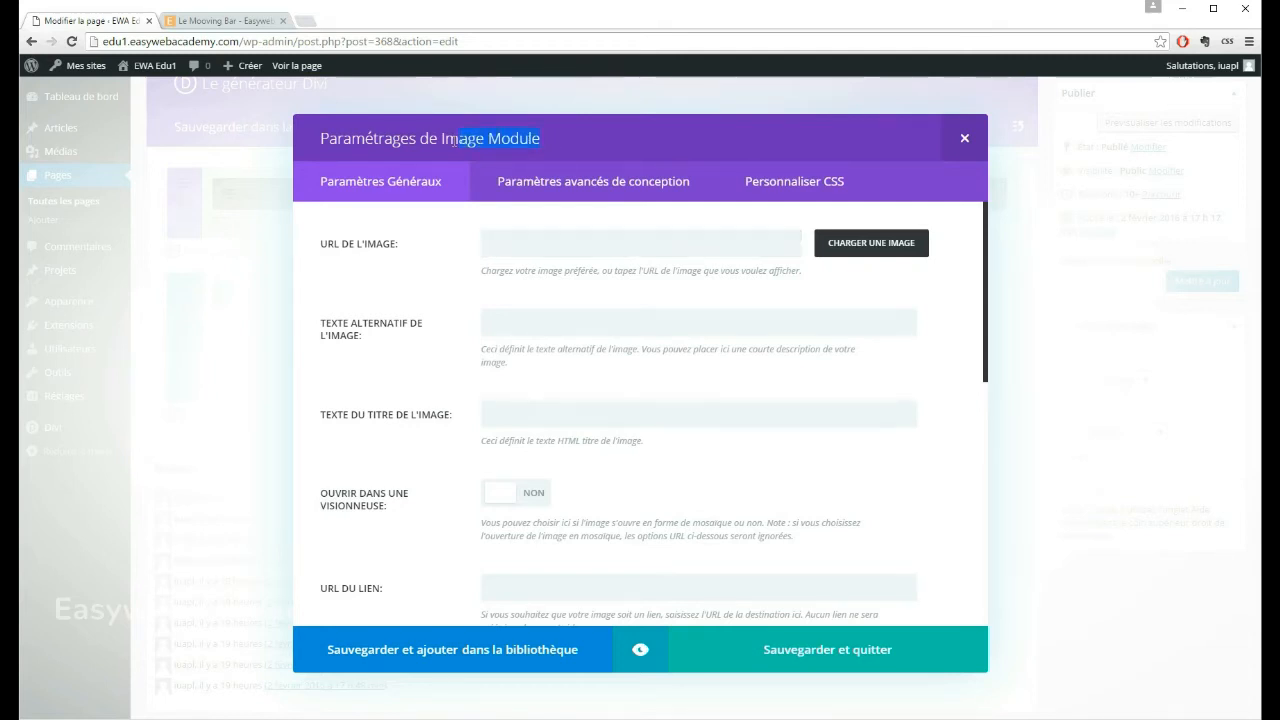
click(394, 265)
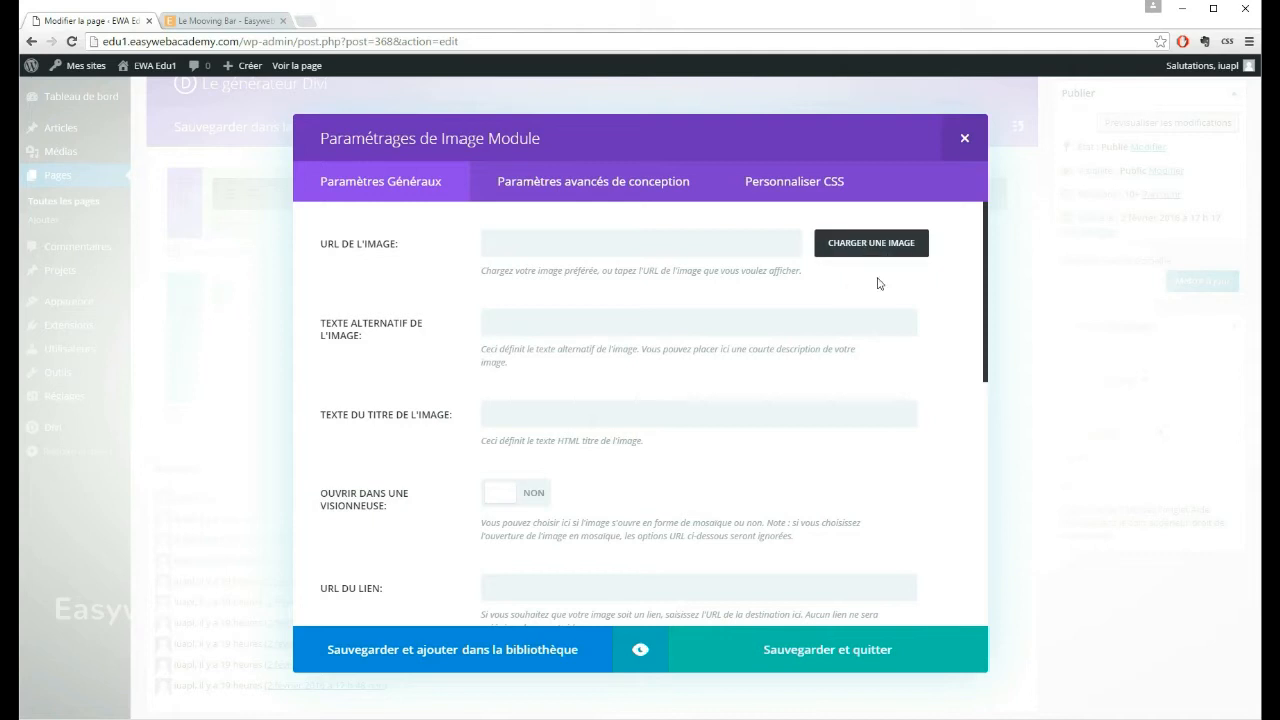
click(871, 245)
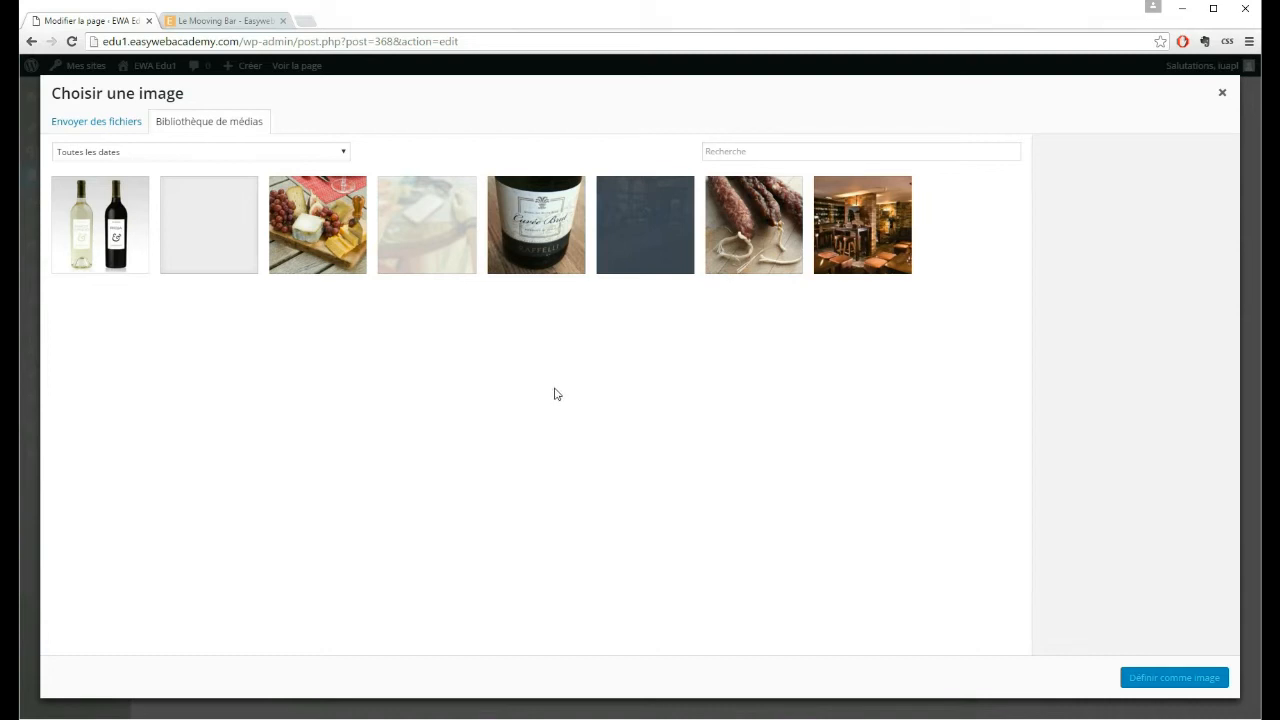
click(533, 229)
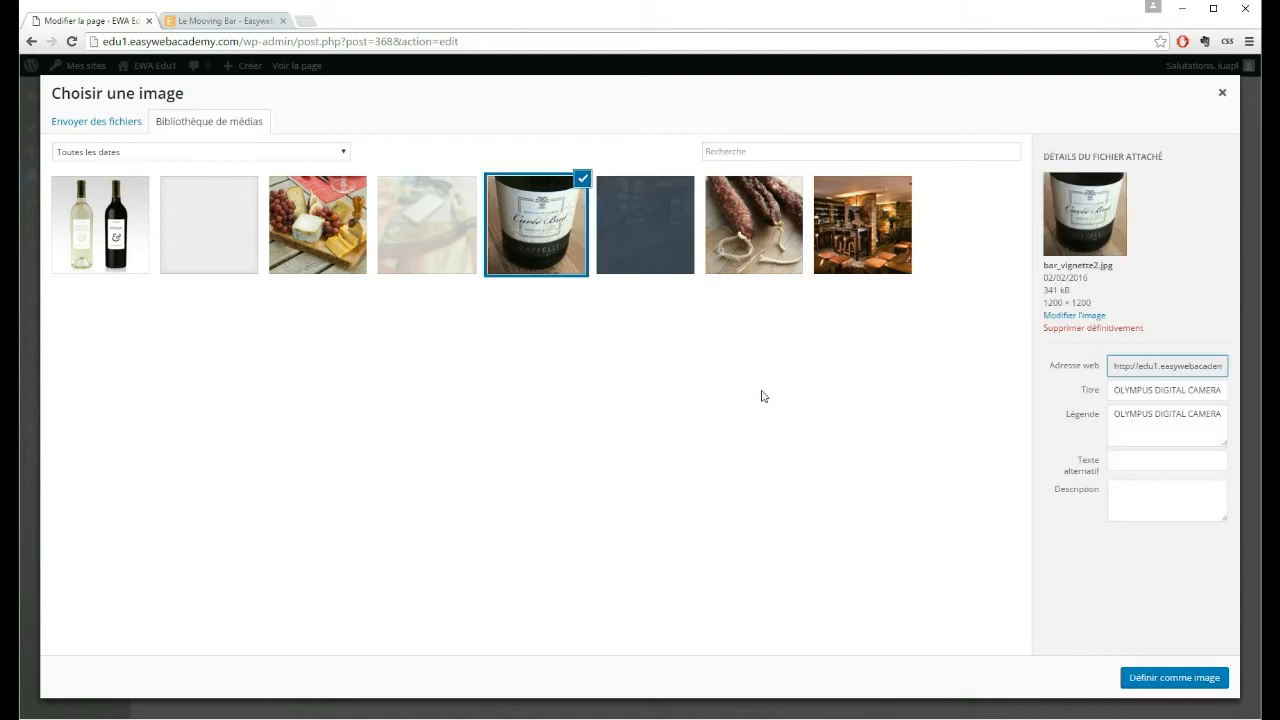
click(1187, 679)
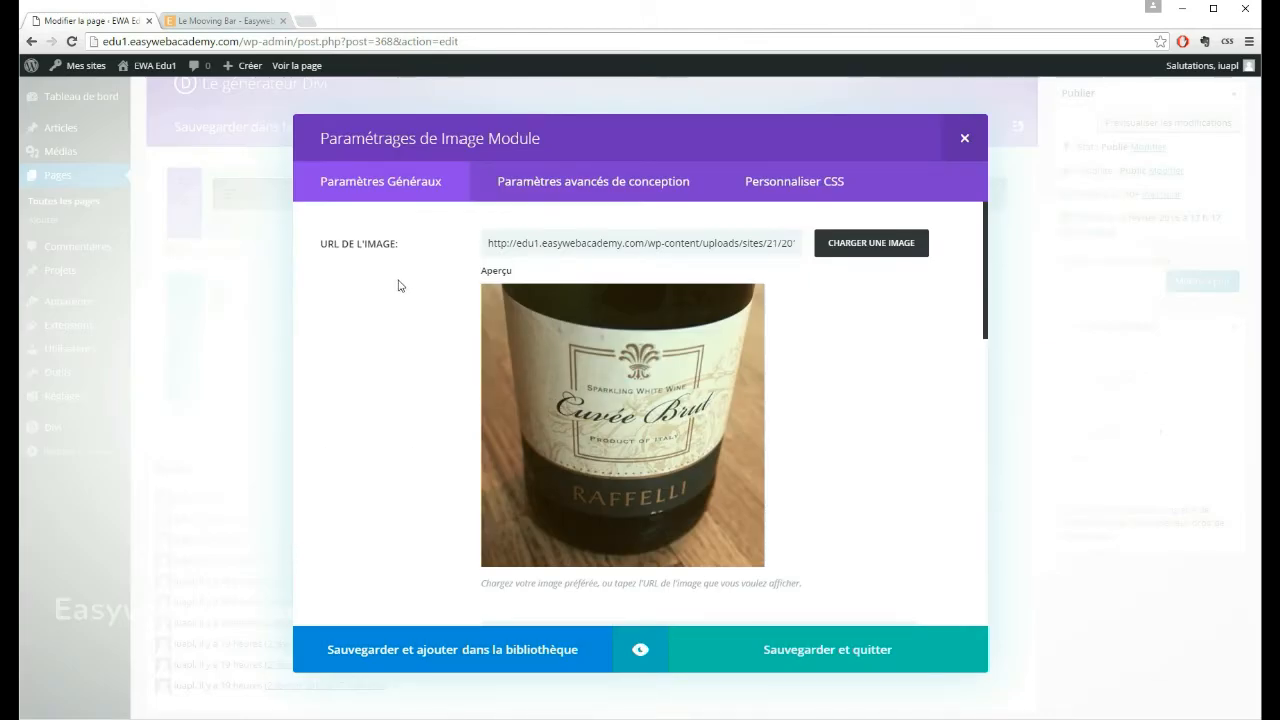
Step: Set the wine label image's alternative text to "Cuvée Brut Raffelli"
scroll(399, 288, down, 1)
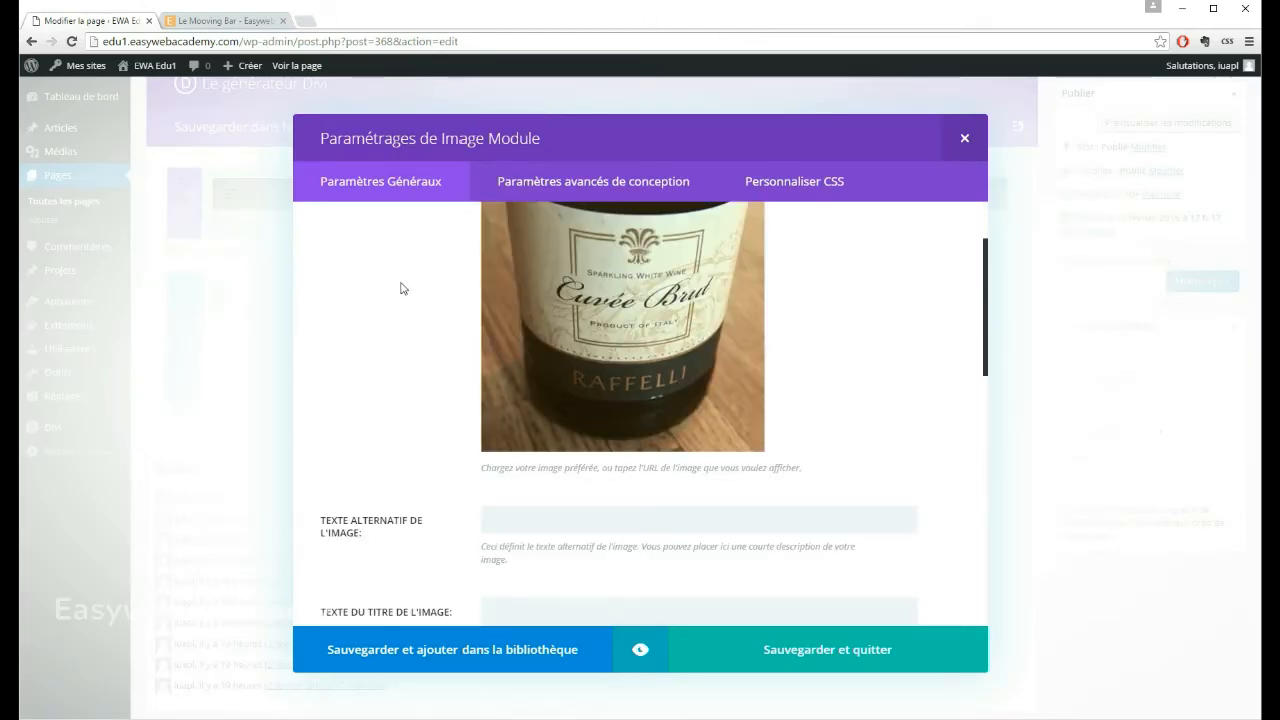
click(517, 519)
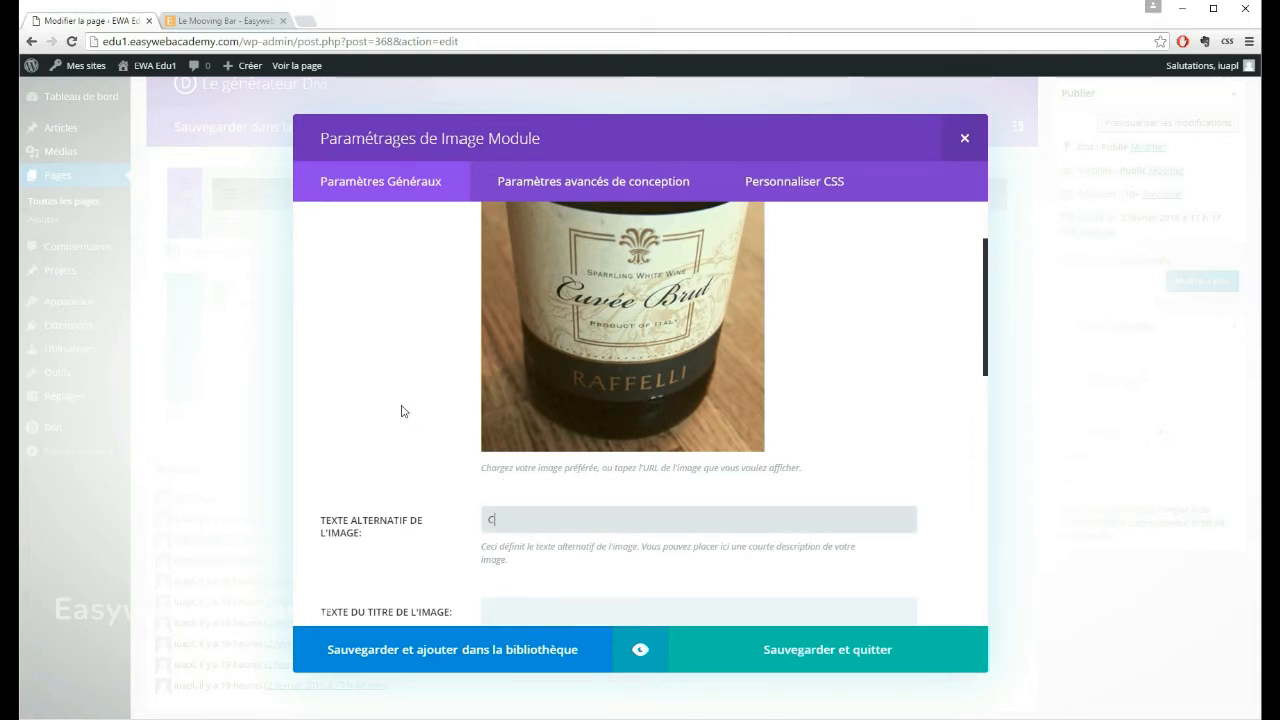
text(uvée Brut R)
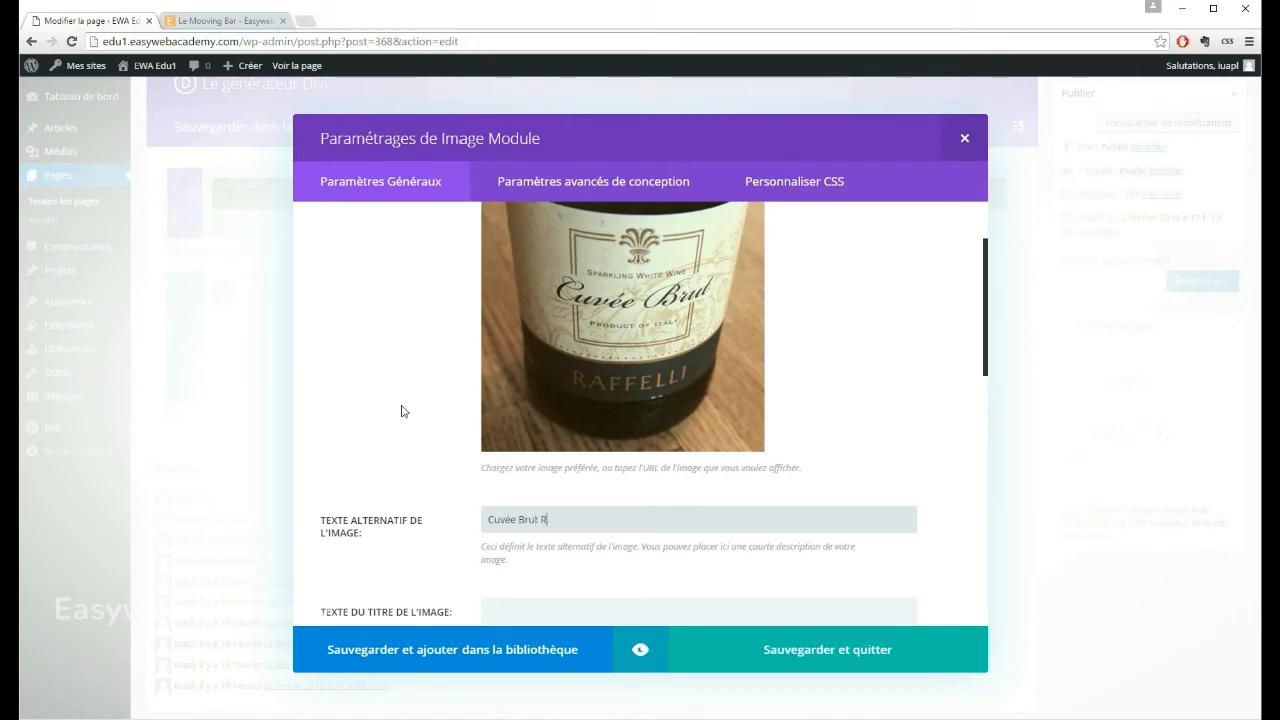
text(affelli)
Step: Copy the alternative text "Cuvée Brut Raffelli" into the image's title text
scroll(354, 397, down, 2)
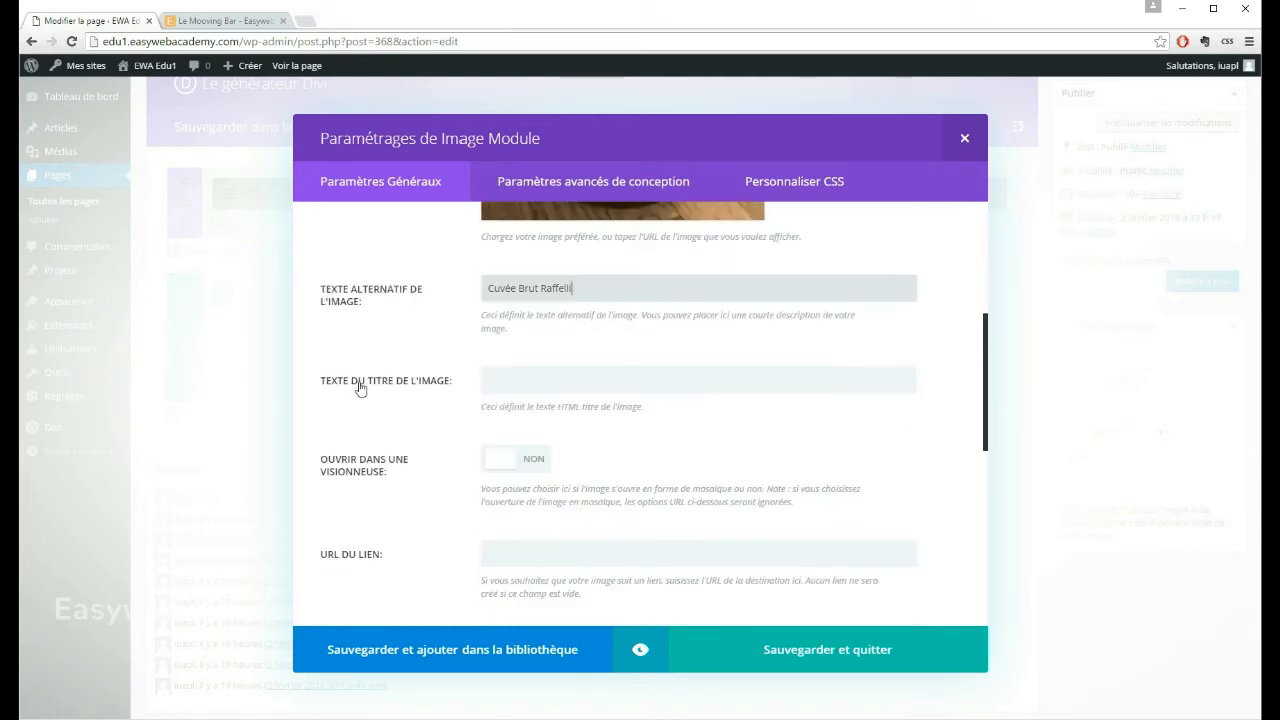
key(ctrl+a)
key(ctrl+c)
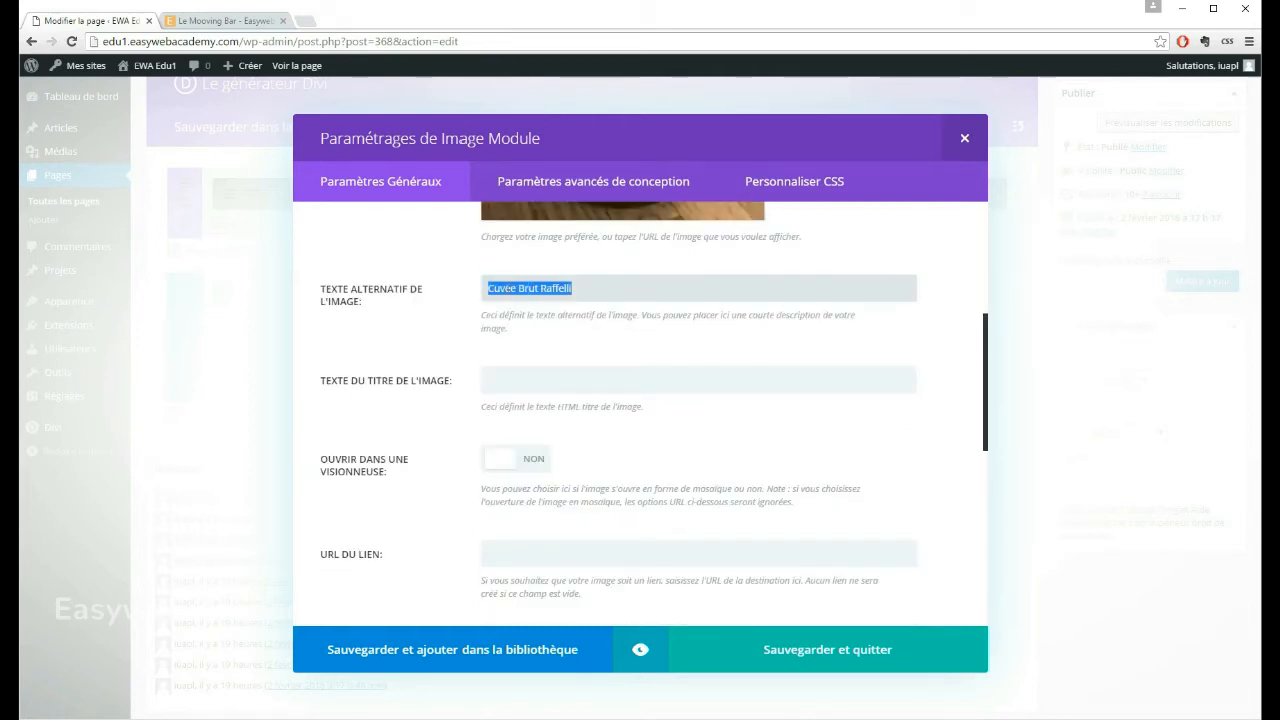
click(491, 377)
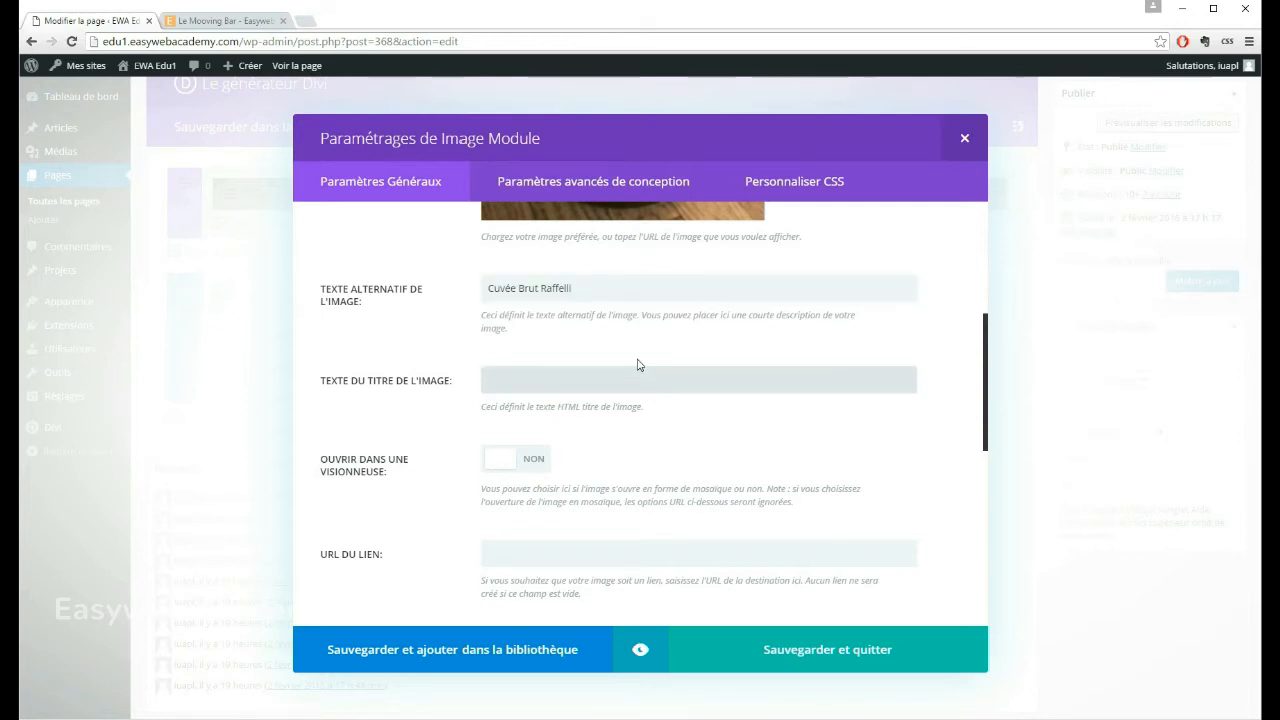
key(ctrl+v)
Step: Check how the wine label photo enlarges on the Le Mooving Bar page, and enable opening the module's image in a lightbox
scroll(397, 305, down, 1)
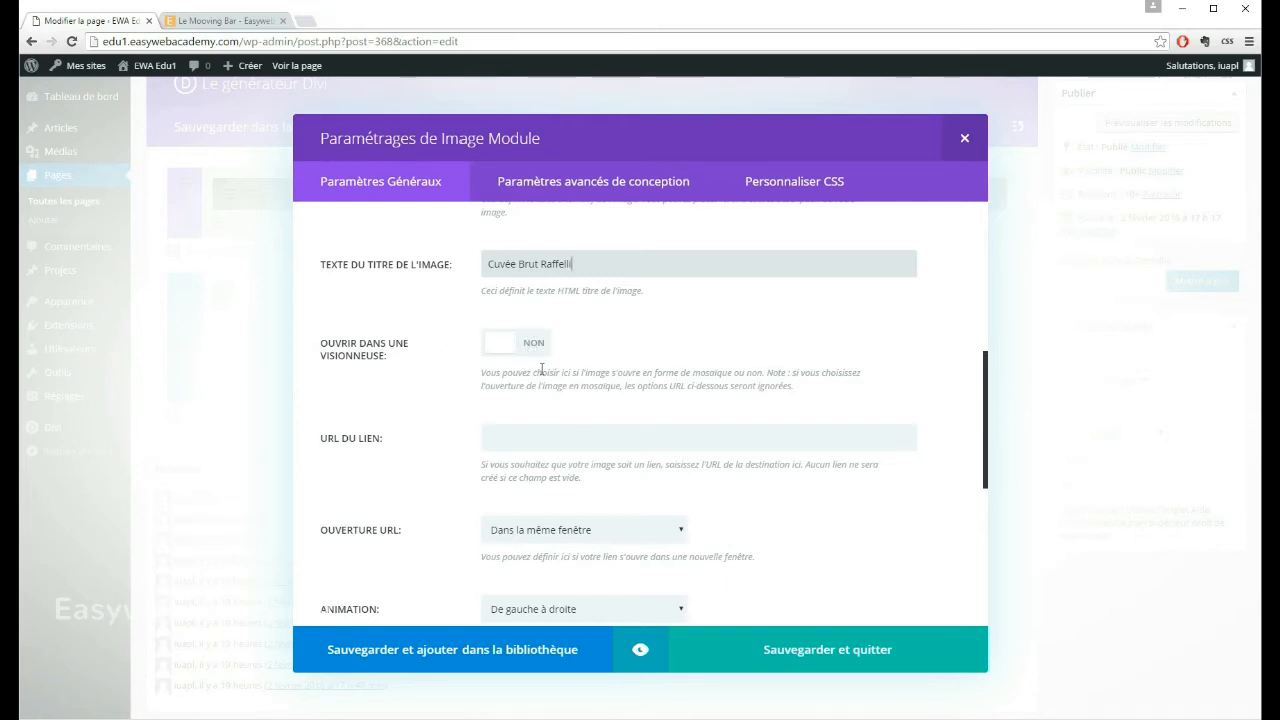
click(258, 24)
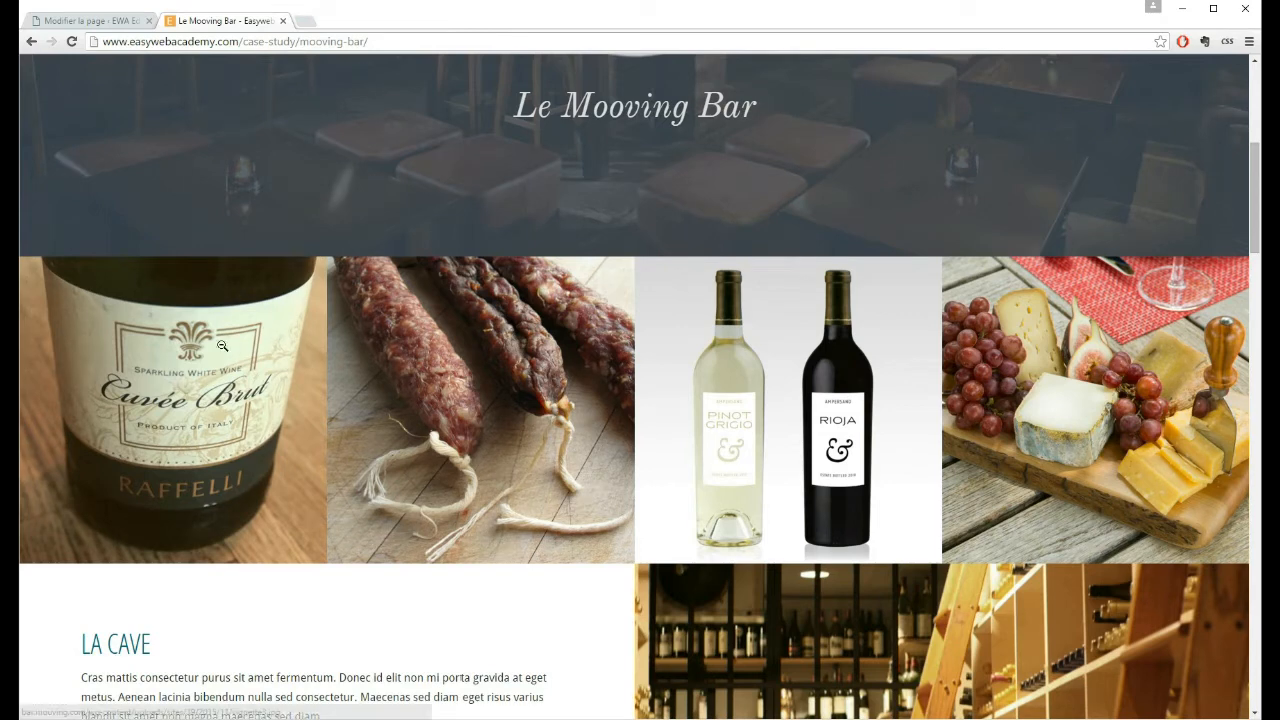
click(253, 350)
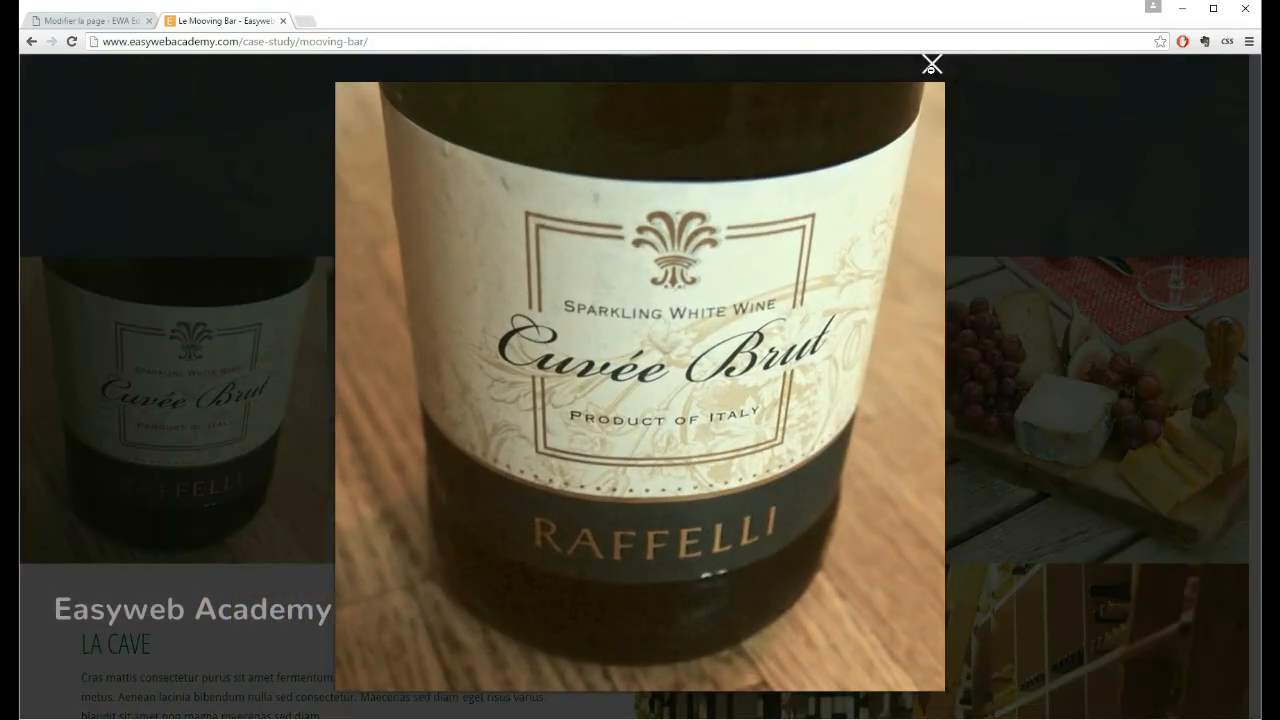
click(931, 65)
click(88, 20)
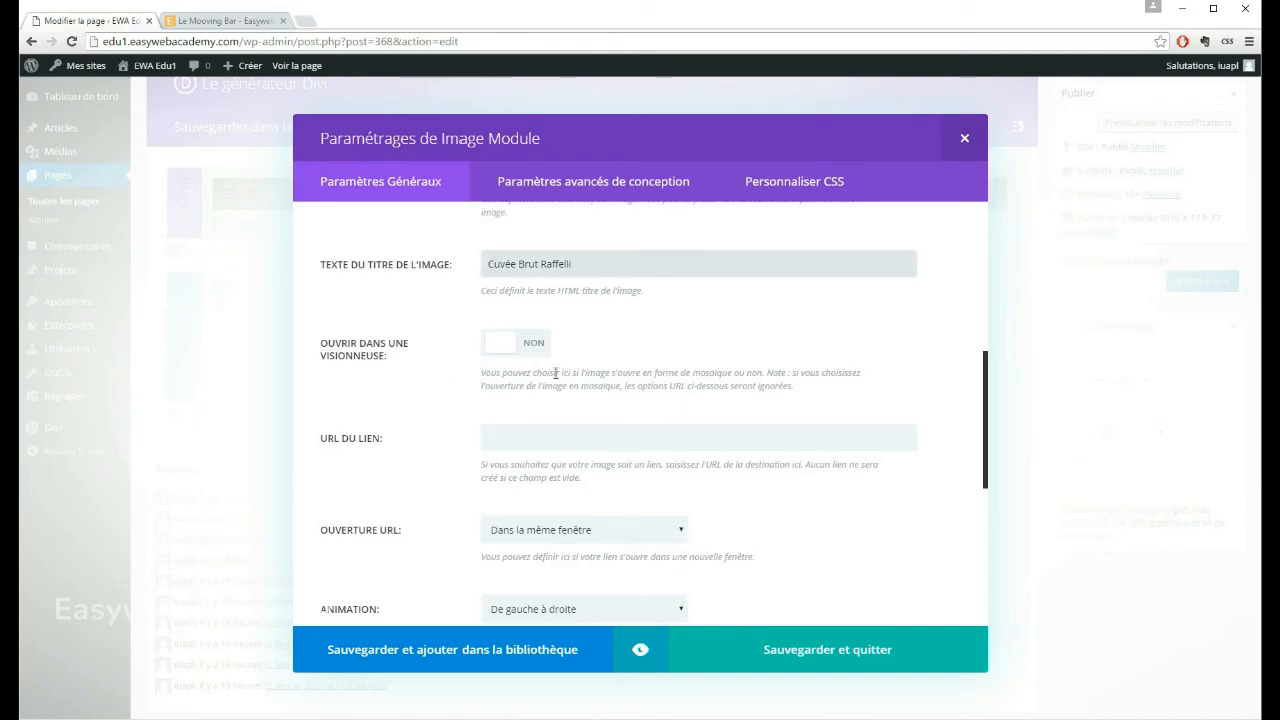
click(514, 346)
Step: View the wine label photo enlarged on the Le Mooving Bar page again and return to the Image module settings
scroll(363, 308, down, 1)
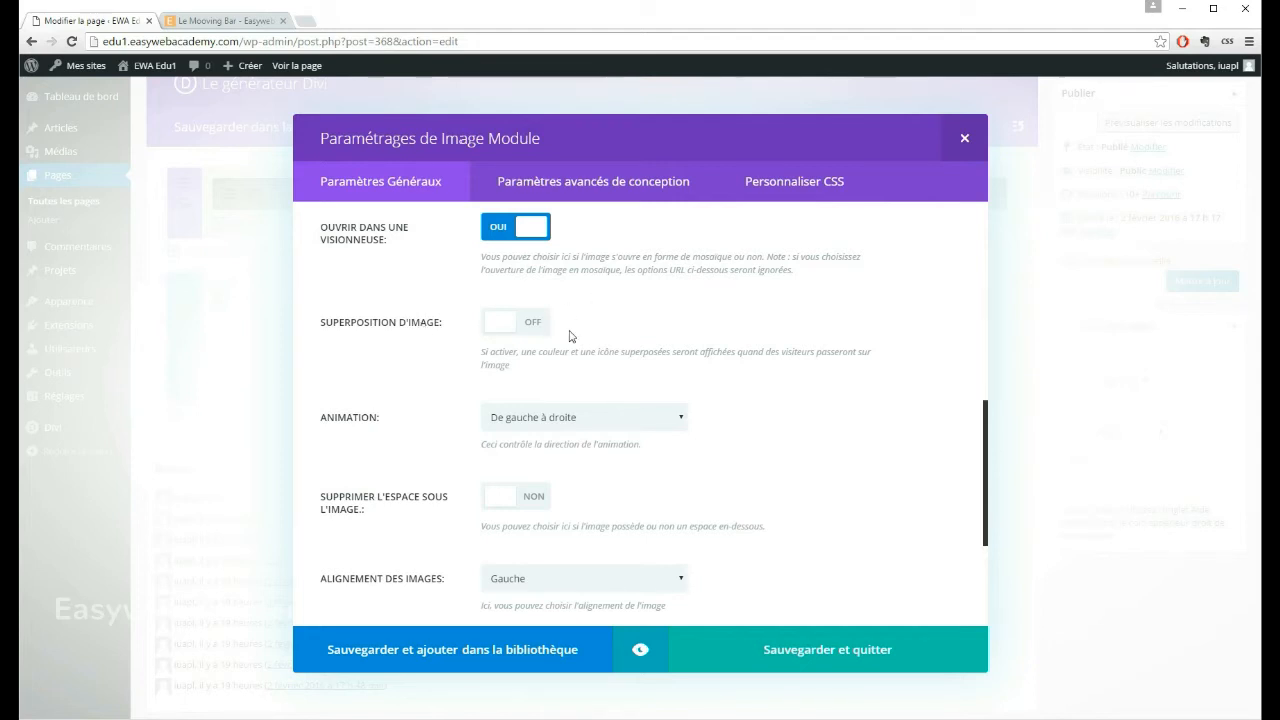
click(225, 20)
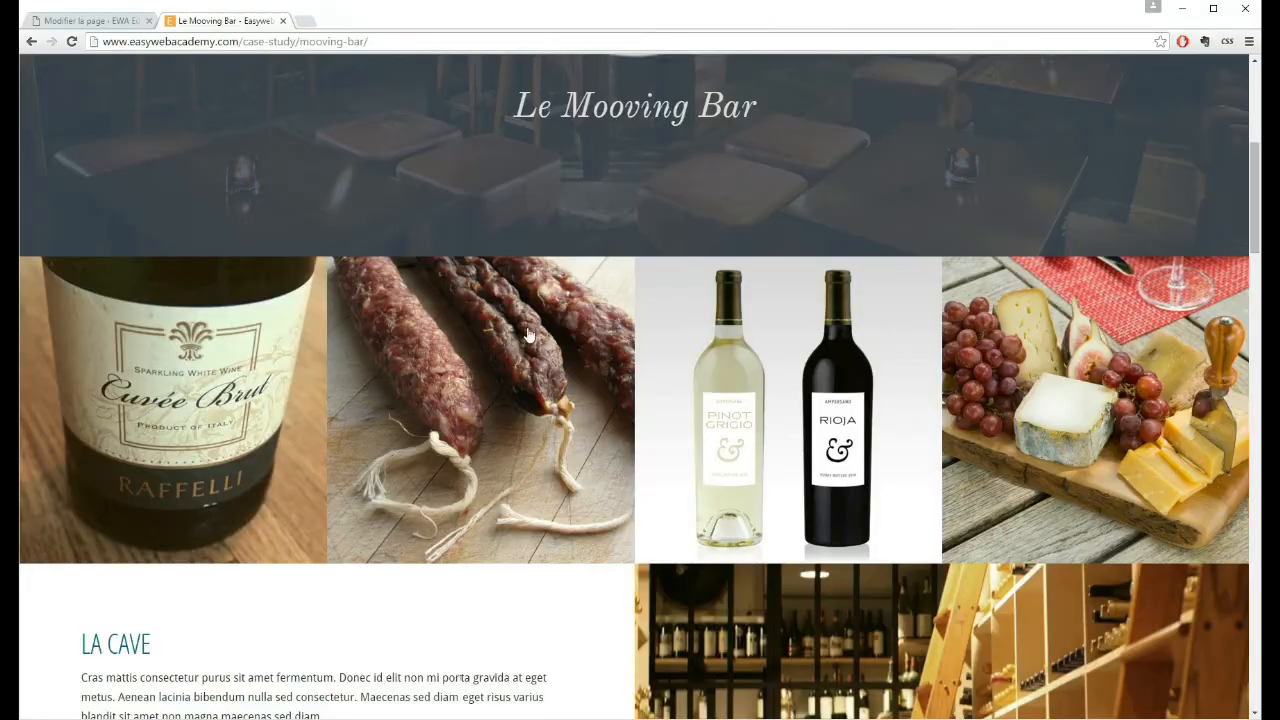
click(208, 366)
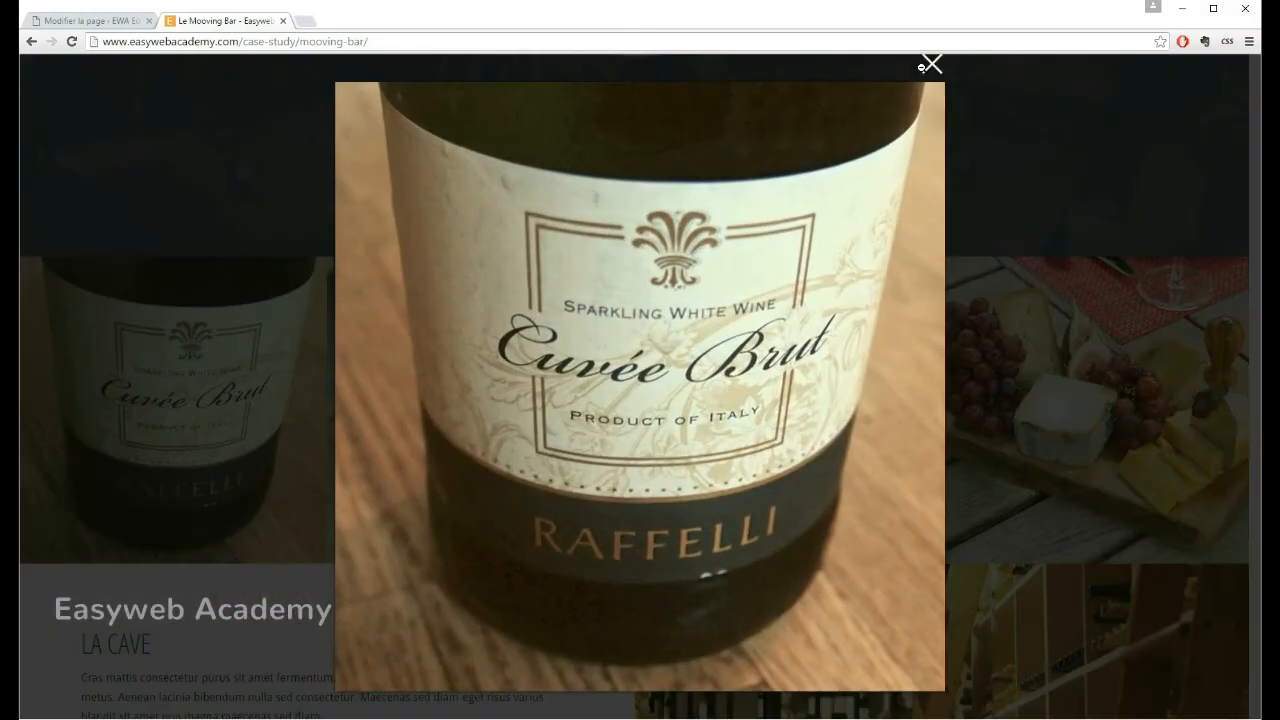
click(928, 64)
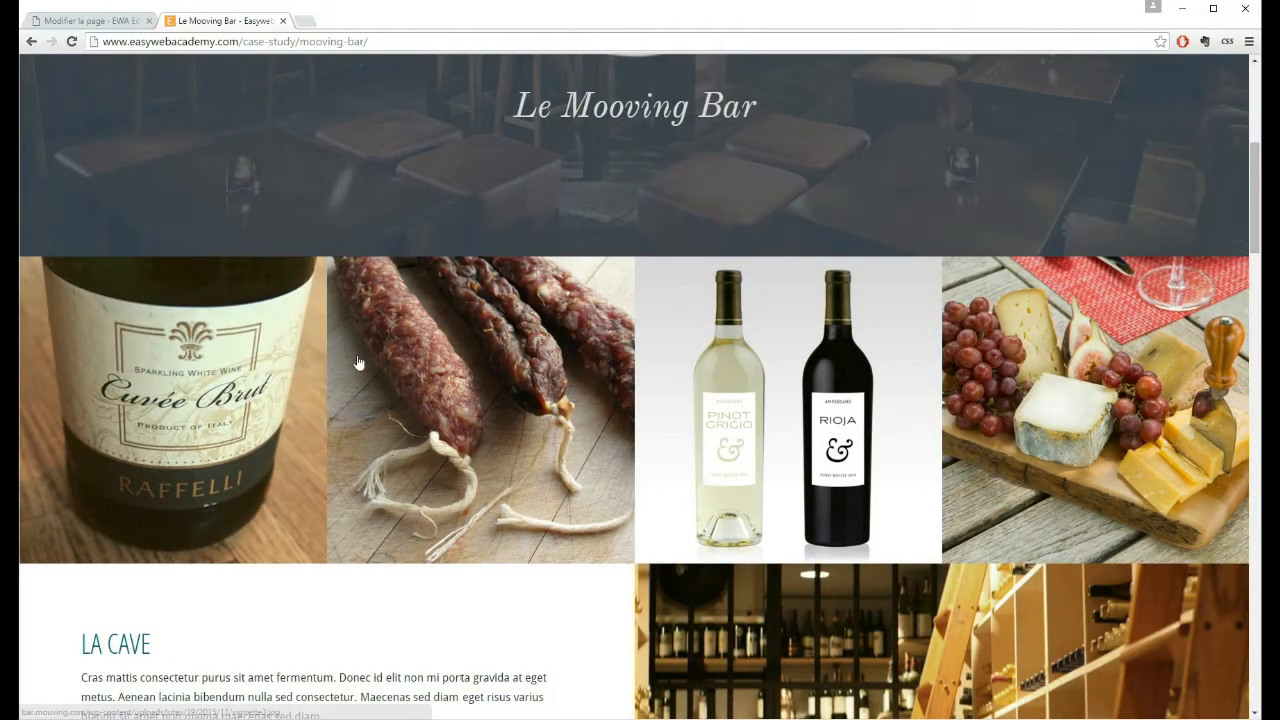
click(98, 24)
scroll(636, 286, up, 1)
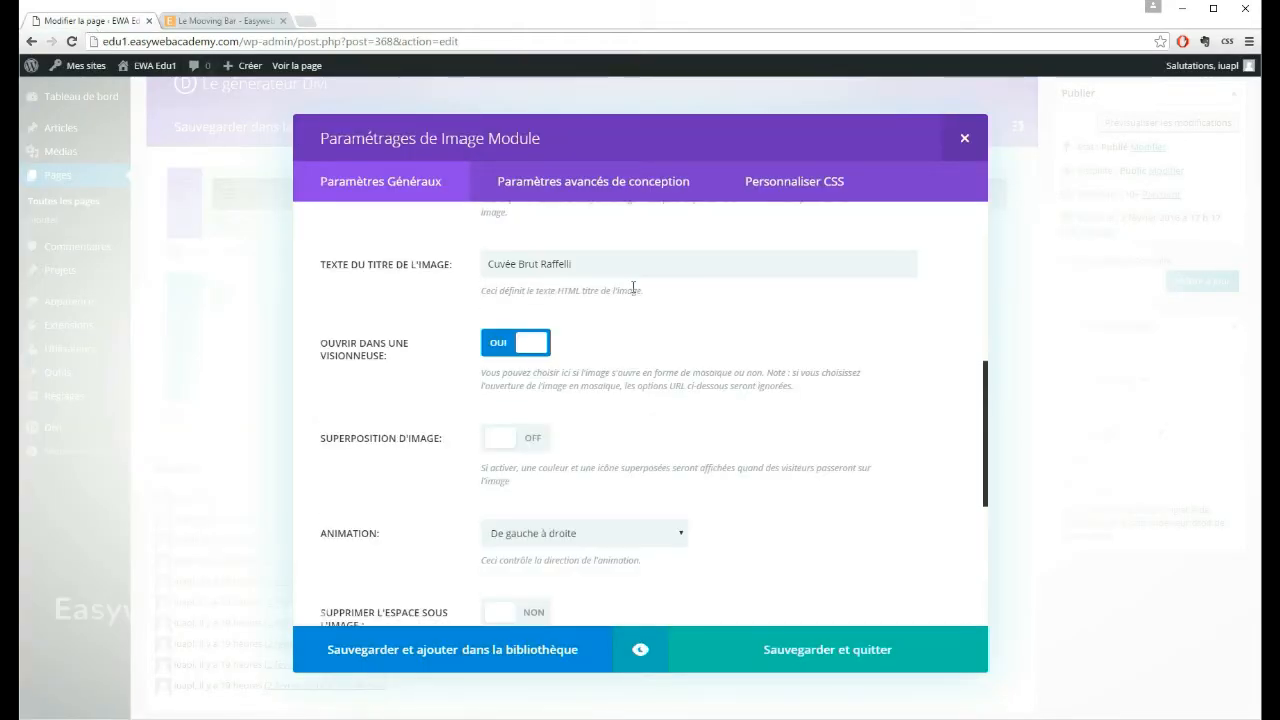
Step: Turn on the image overlay and set the overlay icon colour to white (#FFFFFF)
scroll(640, 304, down, 1)
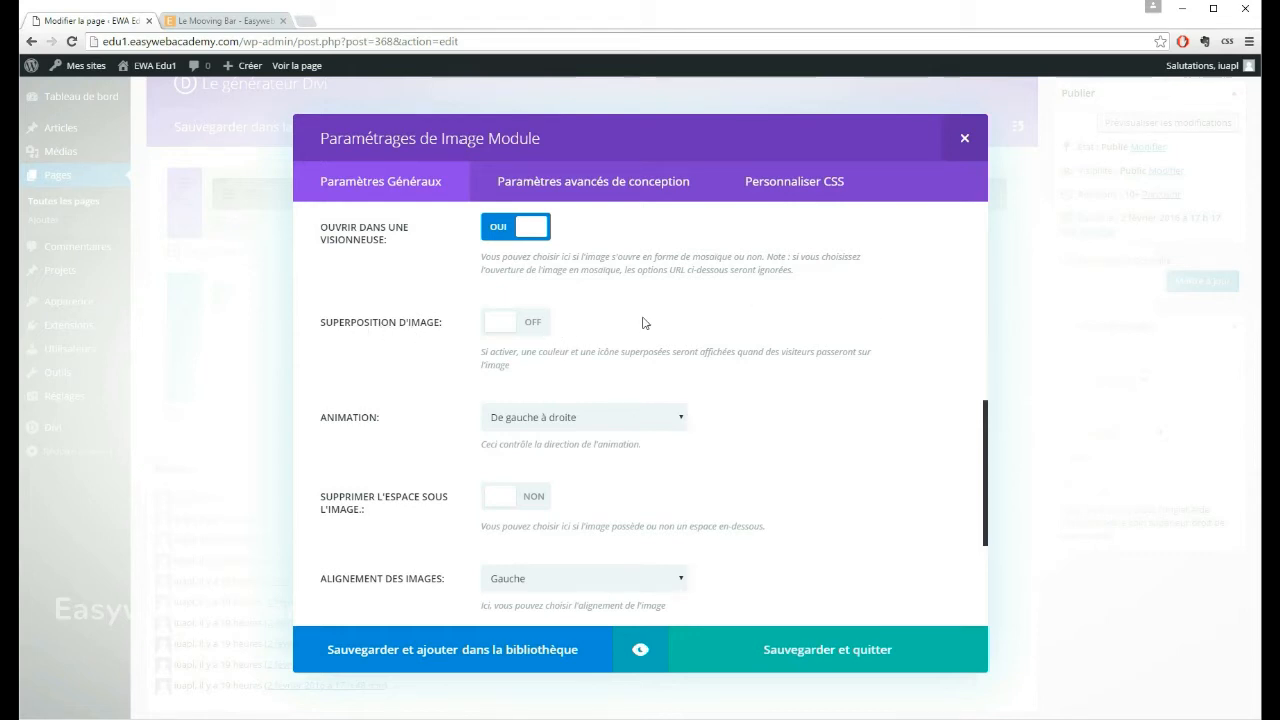
click(530, 323)
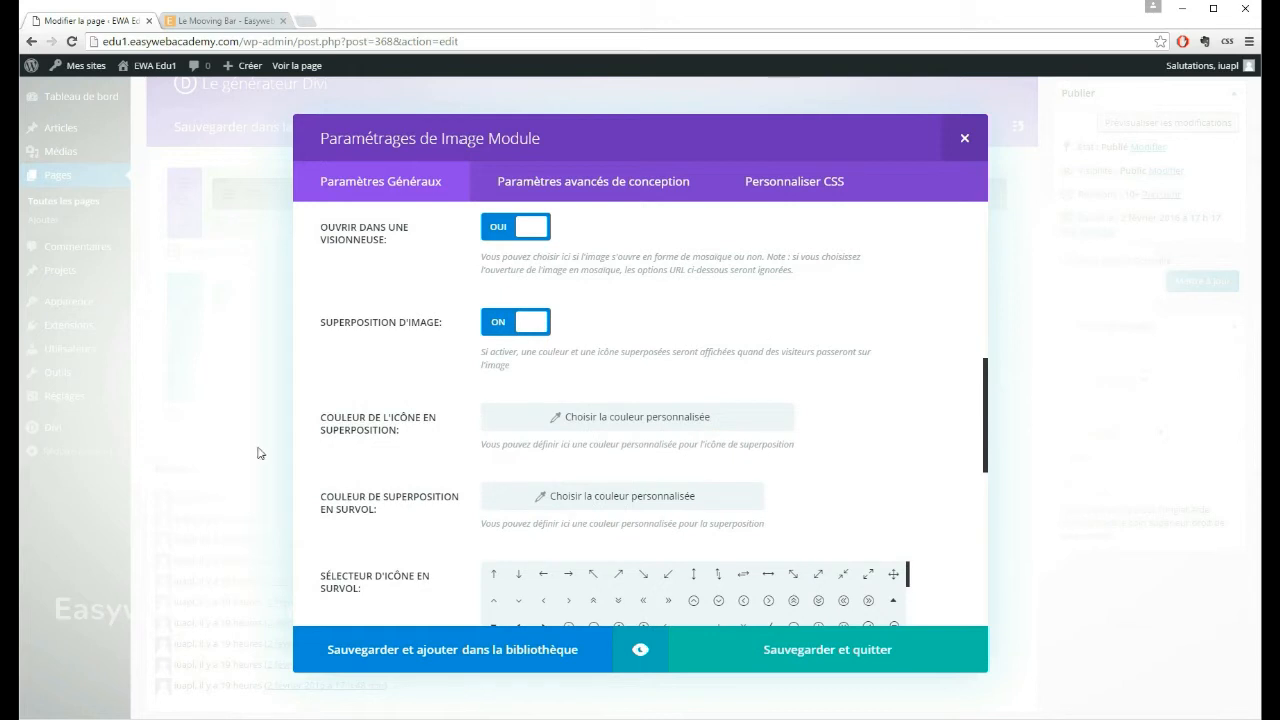
scroll(712, 310, down, 1)
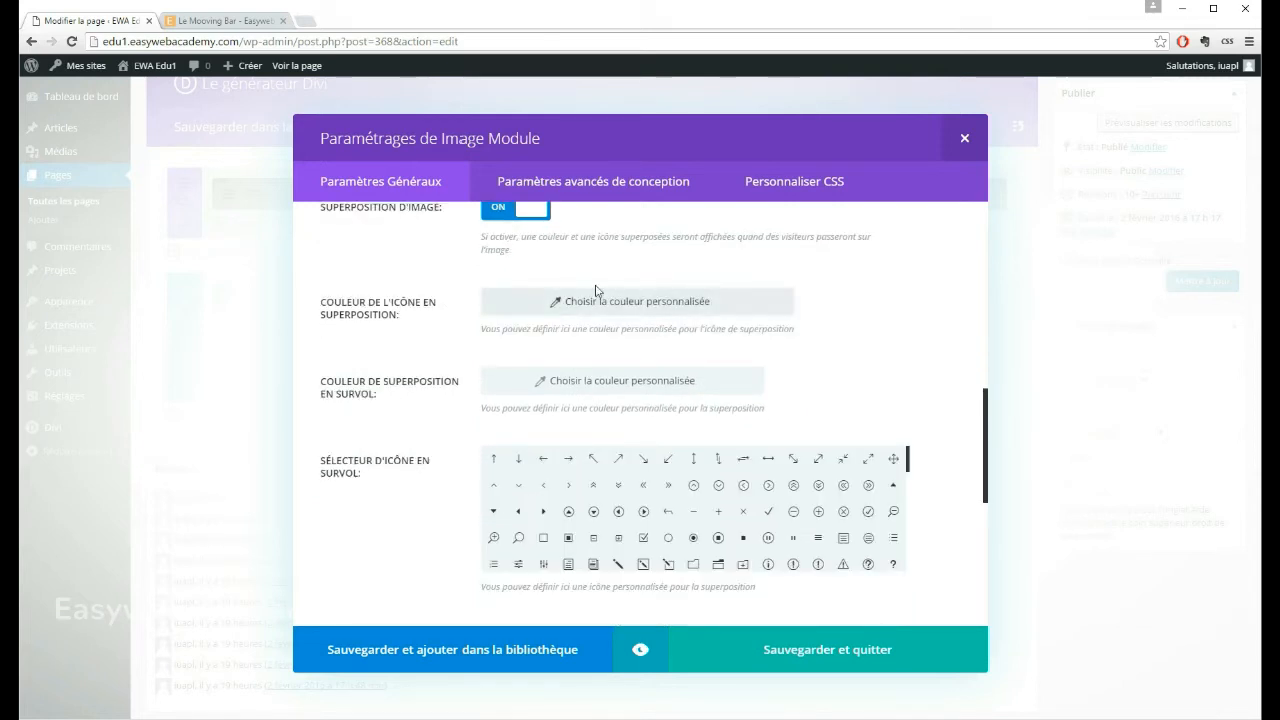
scroll(650, 268, up, 1)
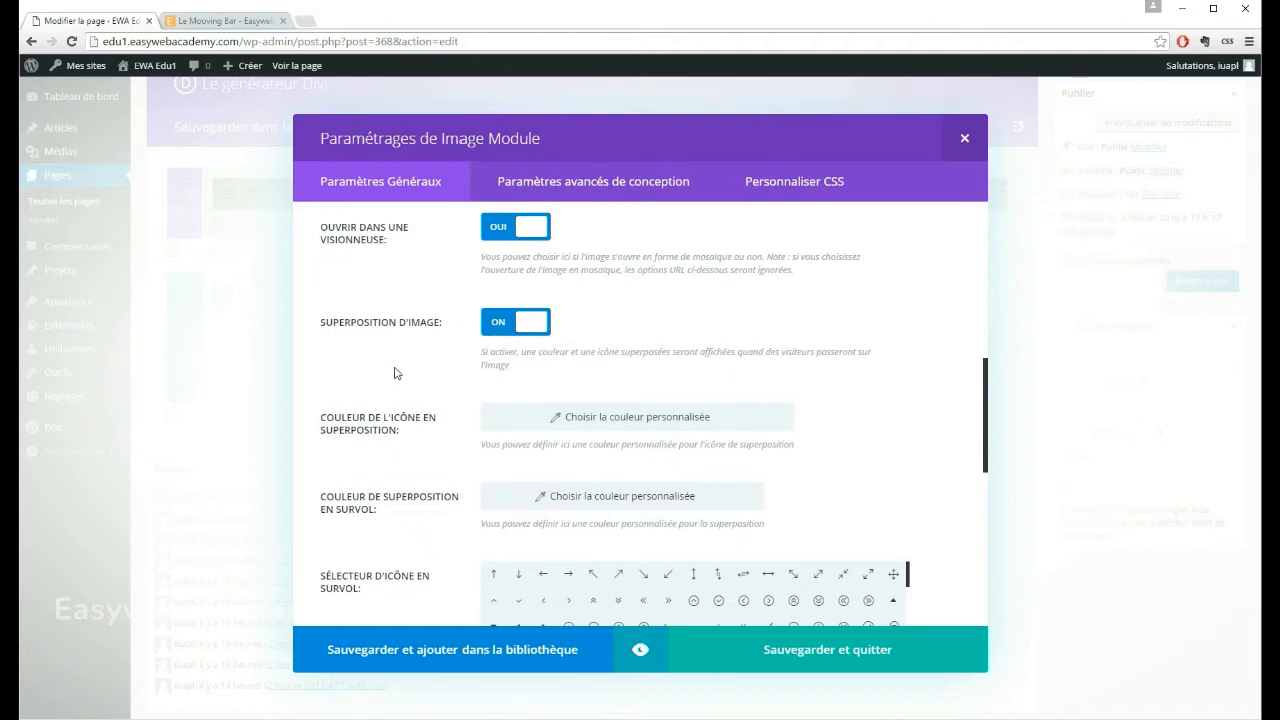
scroll(394, 373, down, 1)
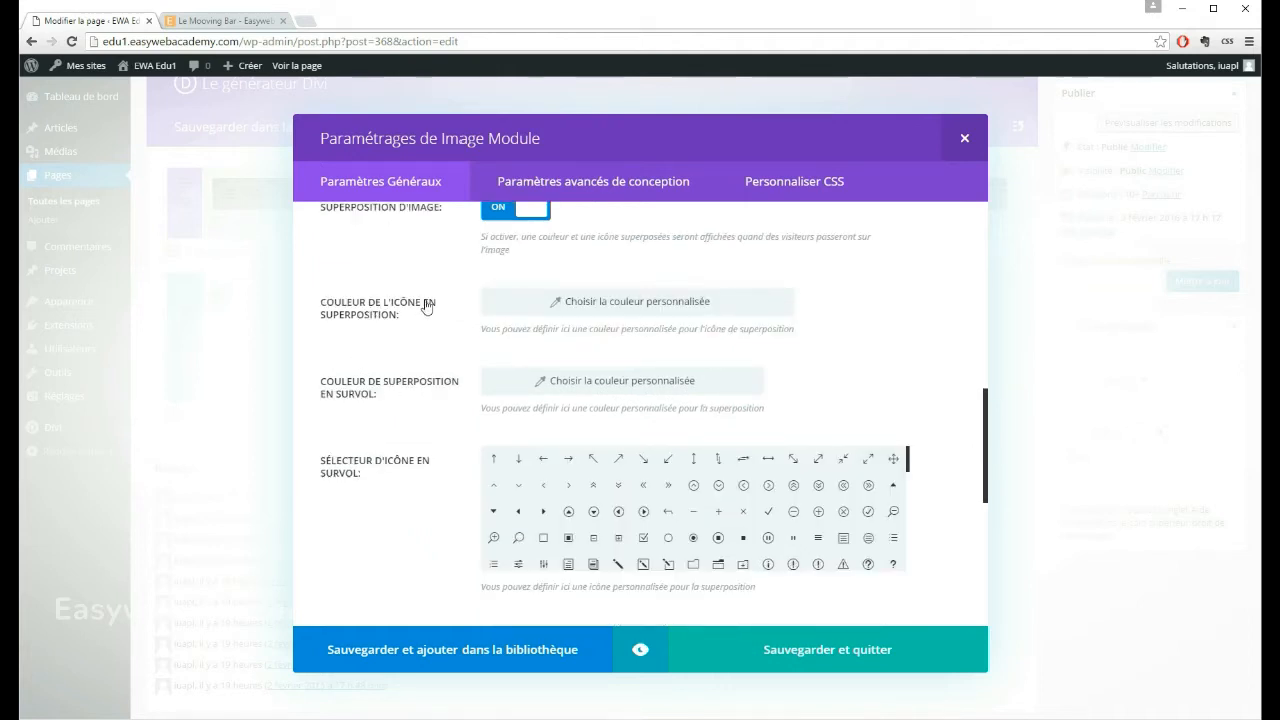
click(551, 300)
click(590, 301)
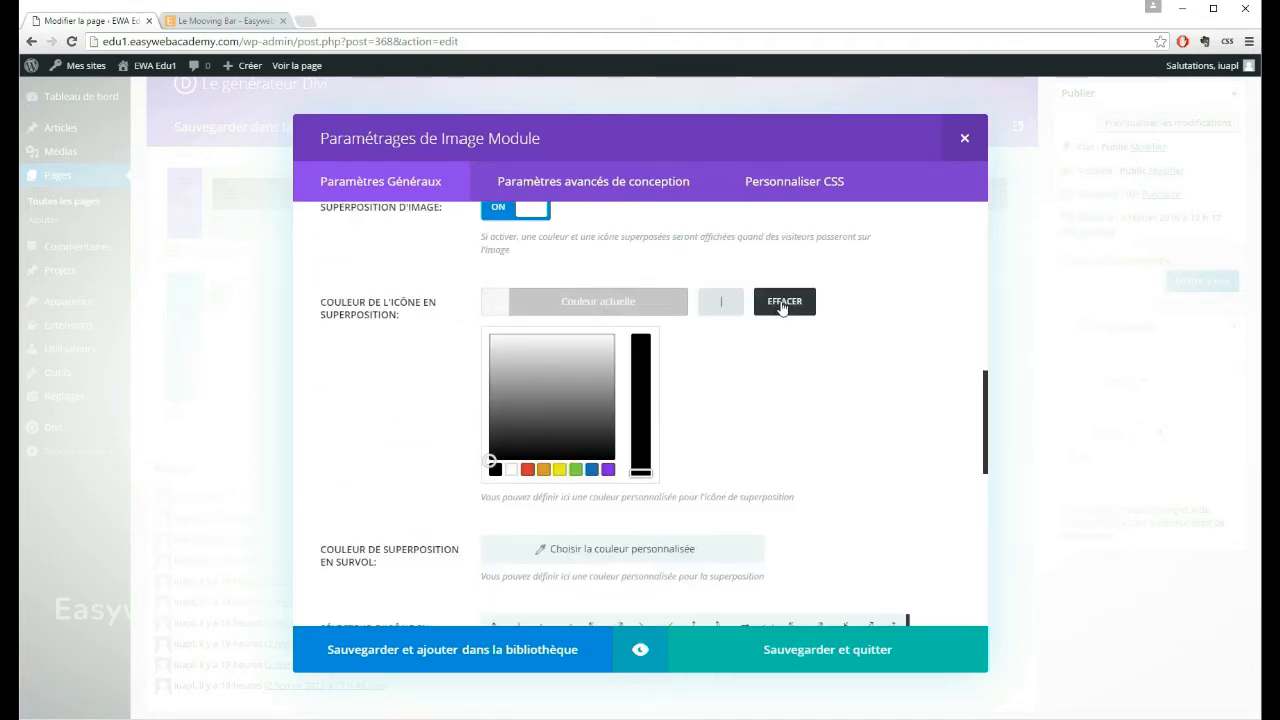
click(512, 470)
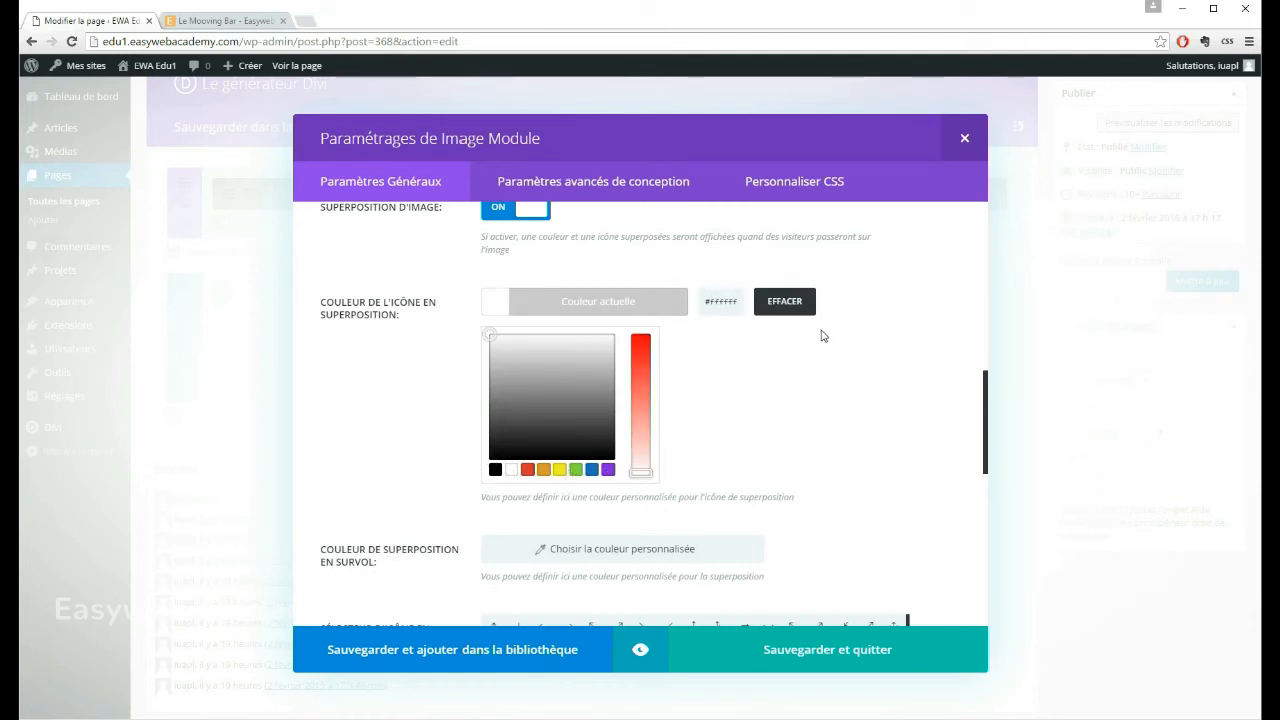
click(845, 370)
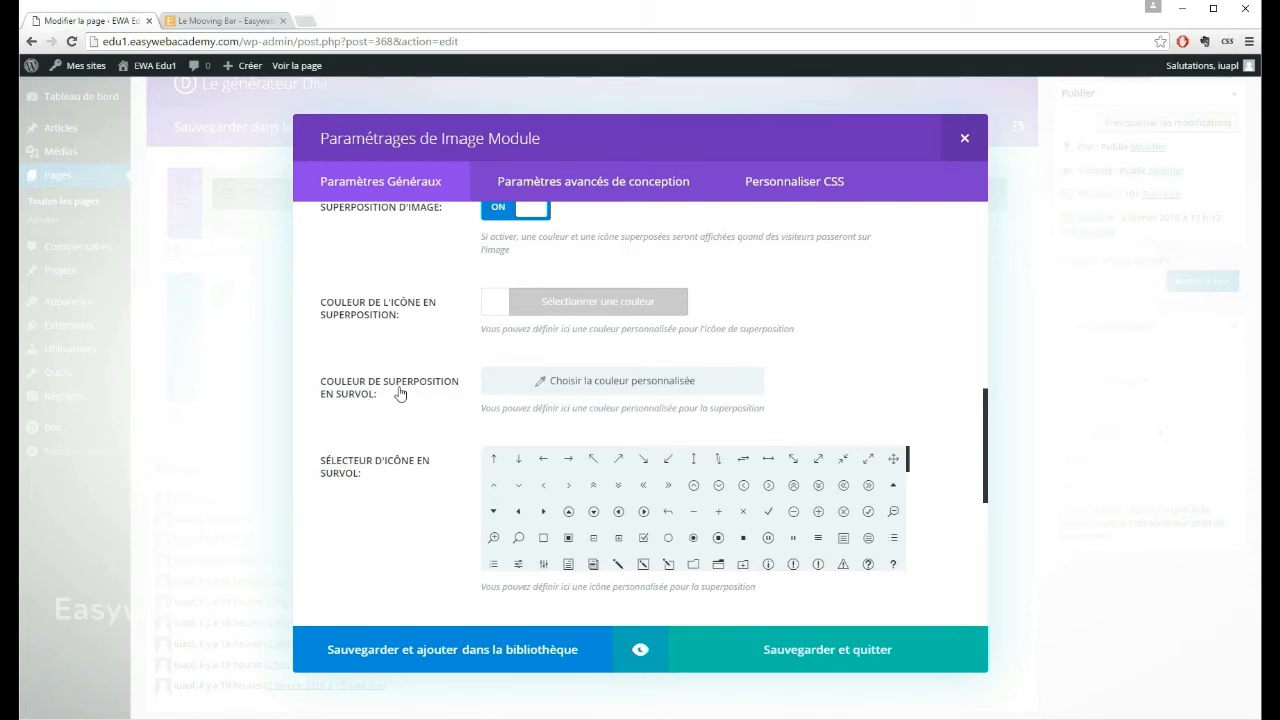
Step: Set the hover overlay colour to semi-transparent white, rgba(255,255,255,0.25)
click(540, 384)
click(573, 383)
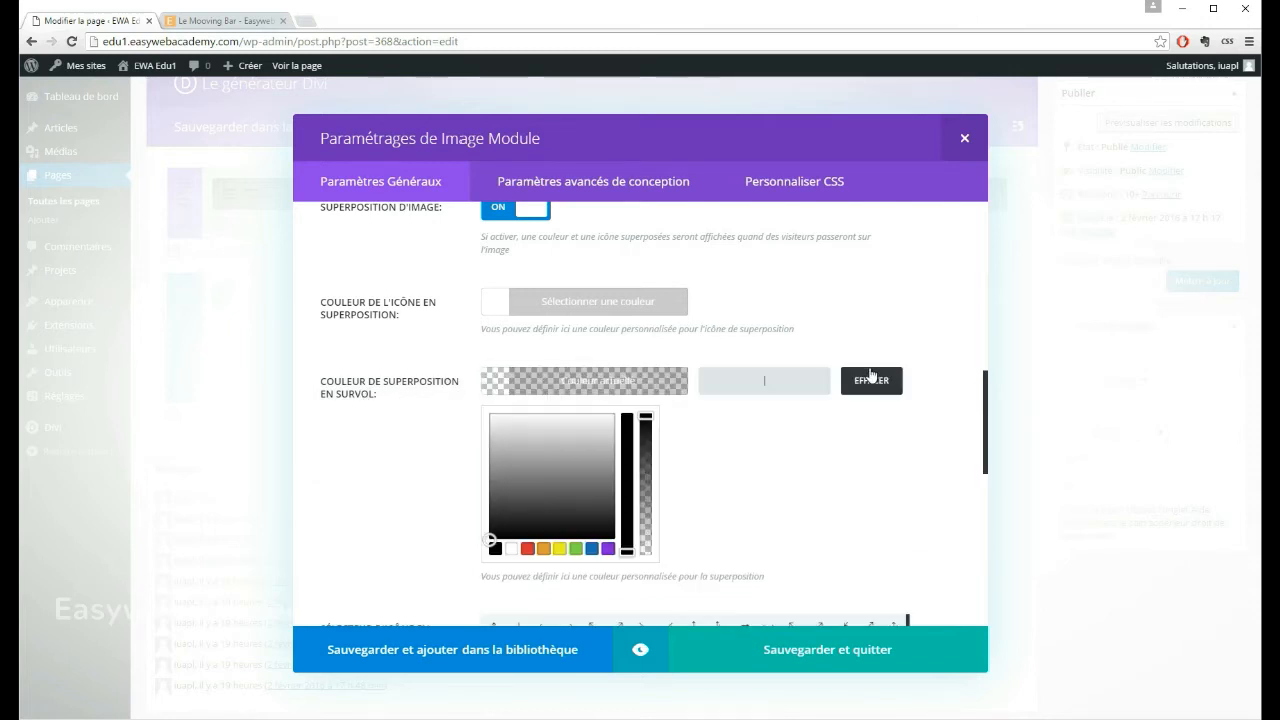
click(511, 549)
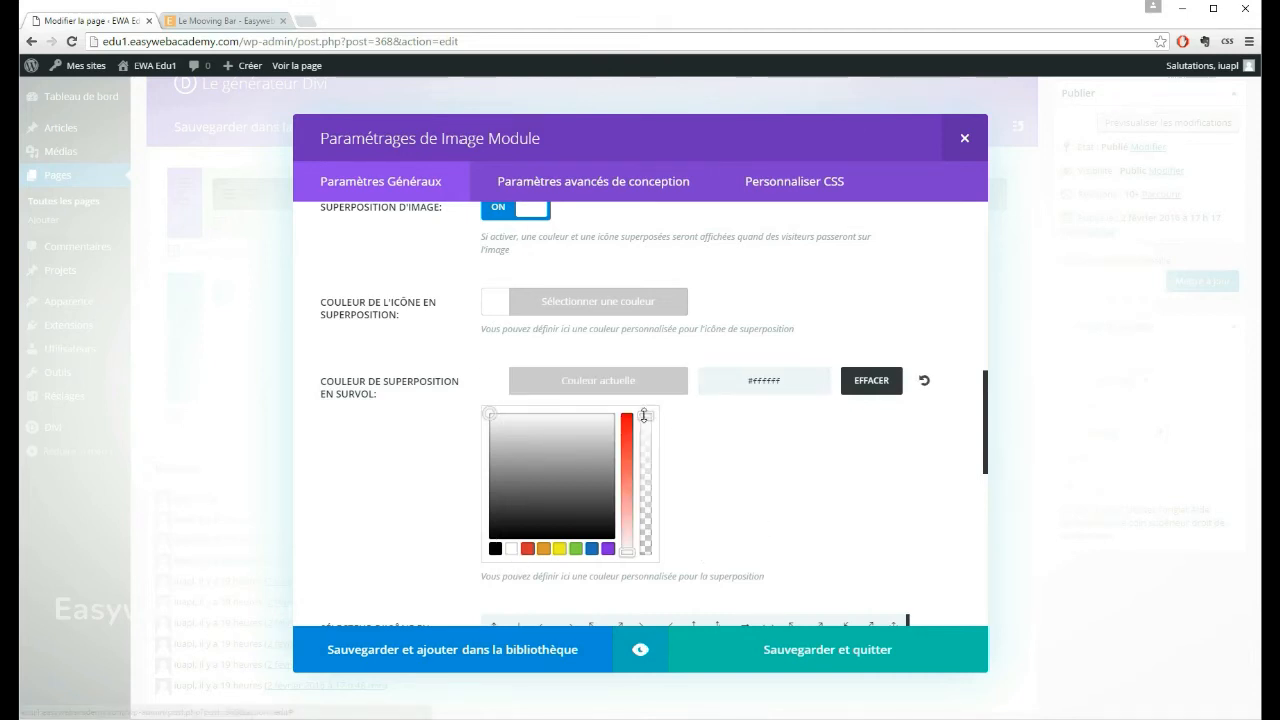
drag(647, 418, 655, 528)
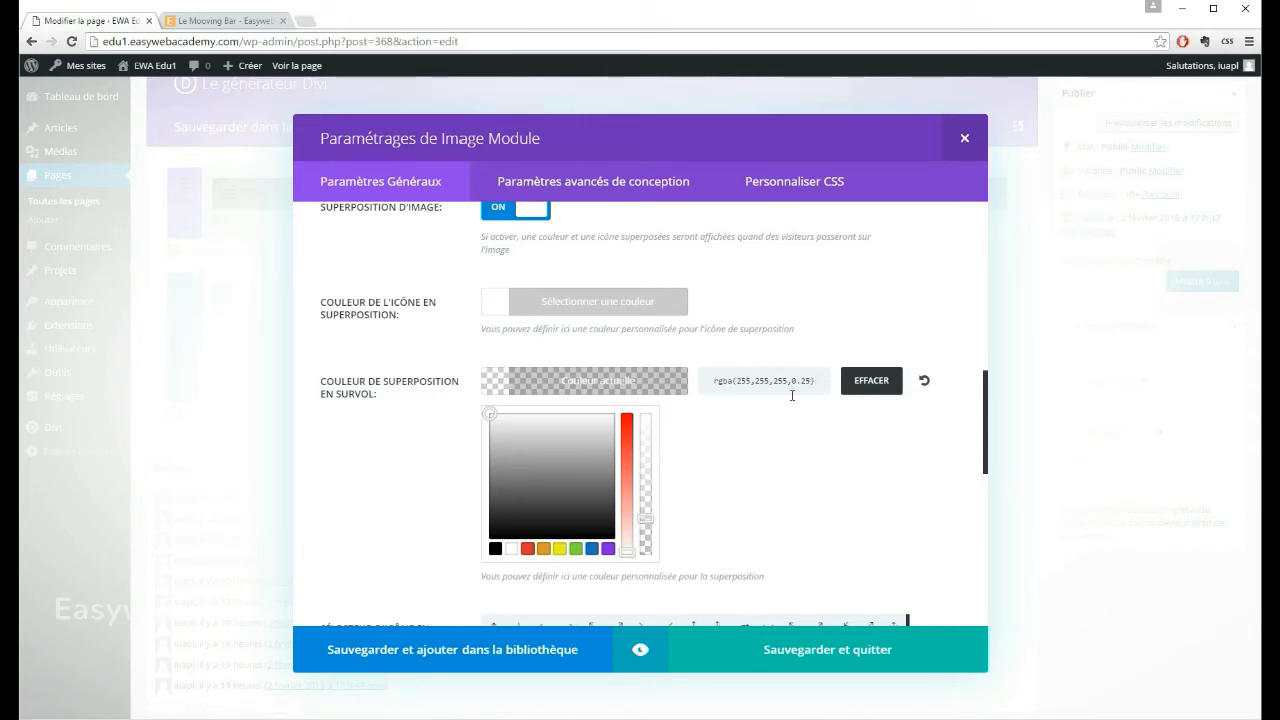
click(872, 319)
Step: Choose the plain magnifying glass as the image's hover icon
scroll(380, 360, down, 1)
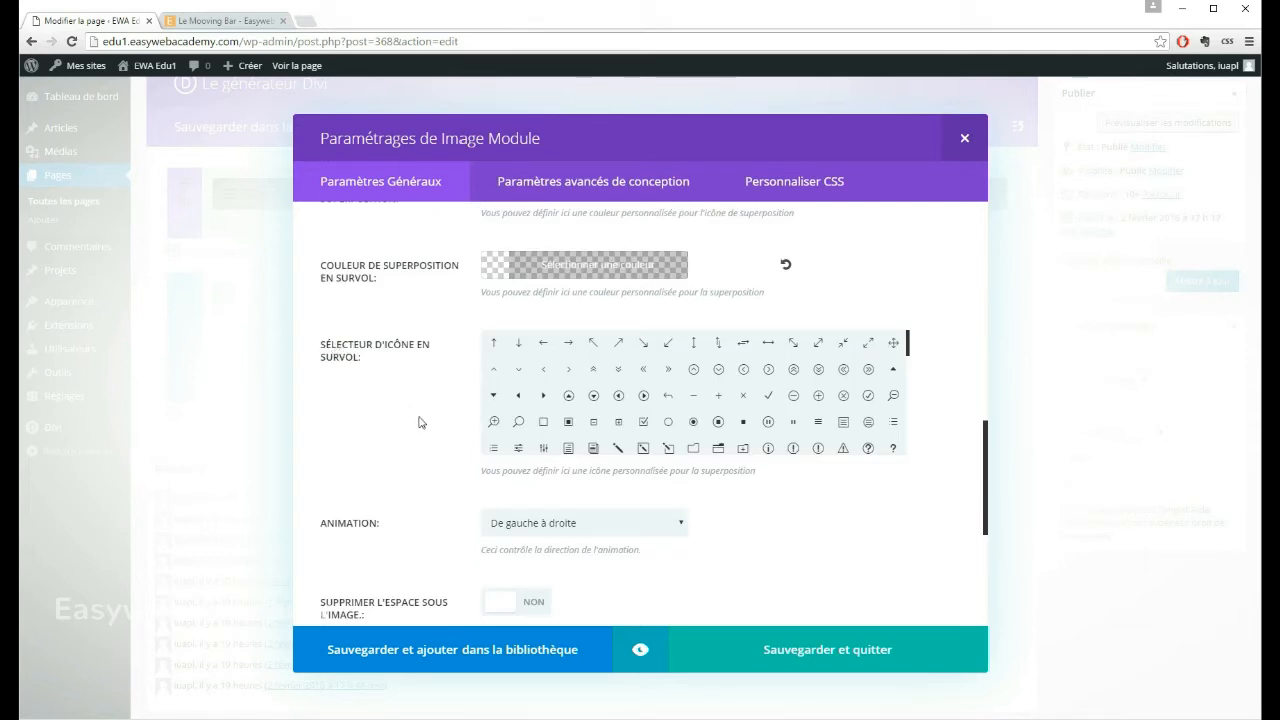
click(519, 423)
scroll(940, 300, down, 3)
scroll(831, 315, up, 3)
scroll(404, 383, down, 2)
scroll(404, 383, up, 4)
Step: Set the image's animation to Pas d'animation
scroll(404, 383, down, 4)
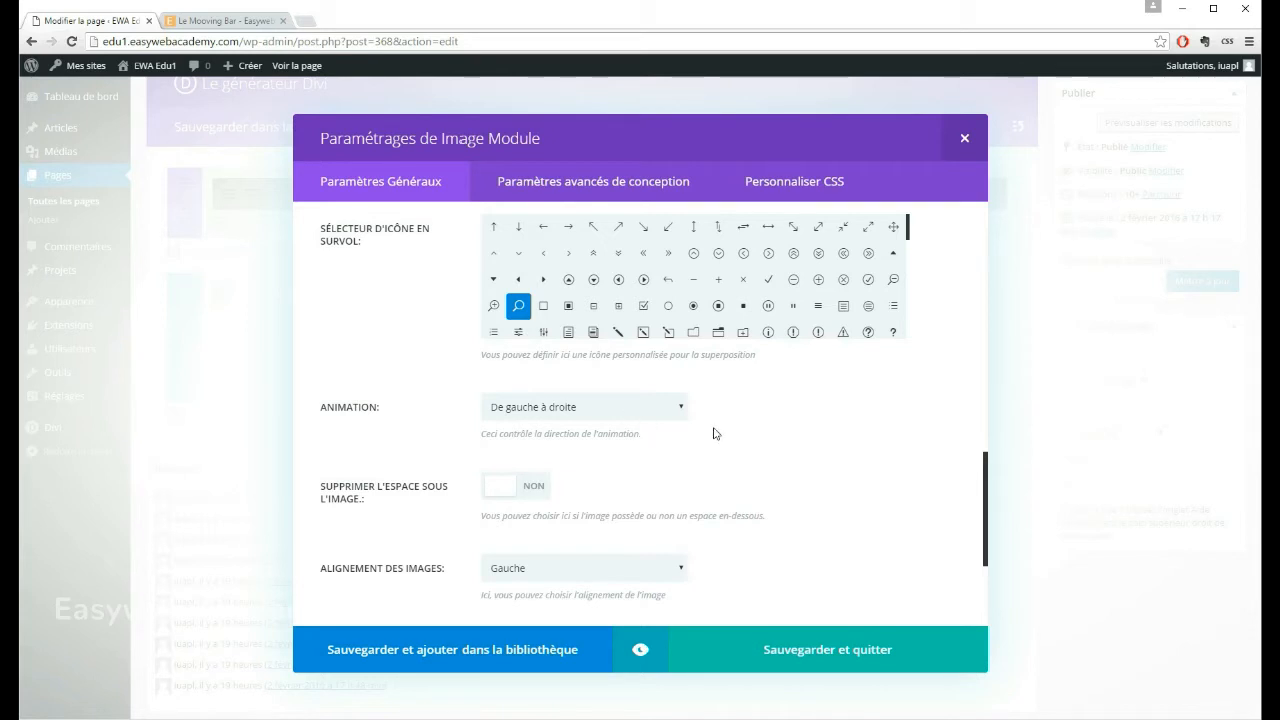
click(585, 407)
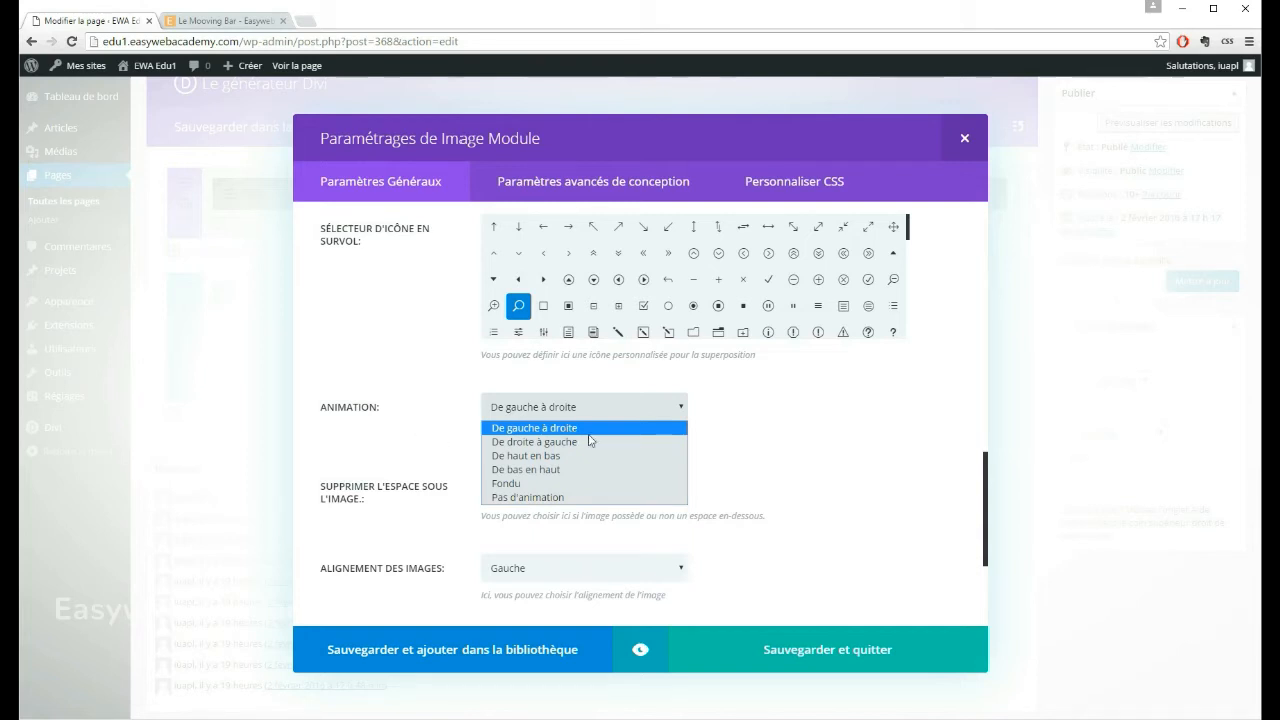
click(551, 498)
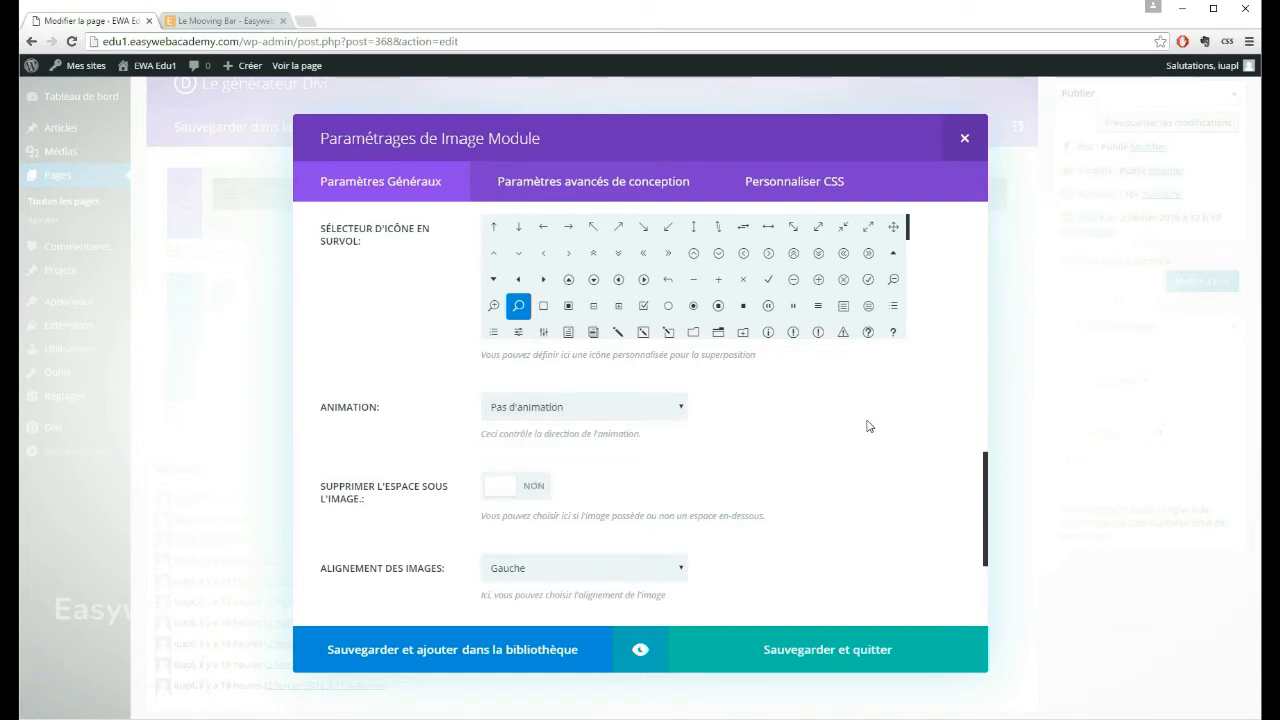
Step: Choose the image's alignment among the remaining general settings of the Image module
scroll(936, 300, down, 1)
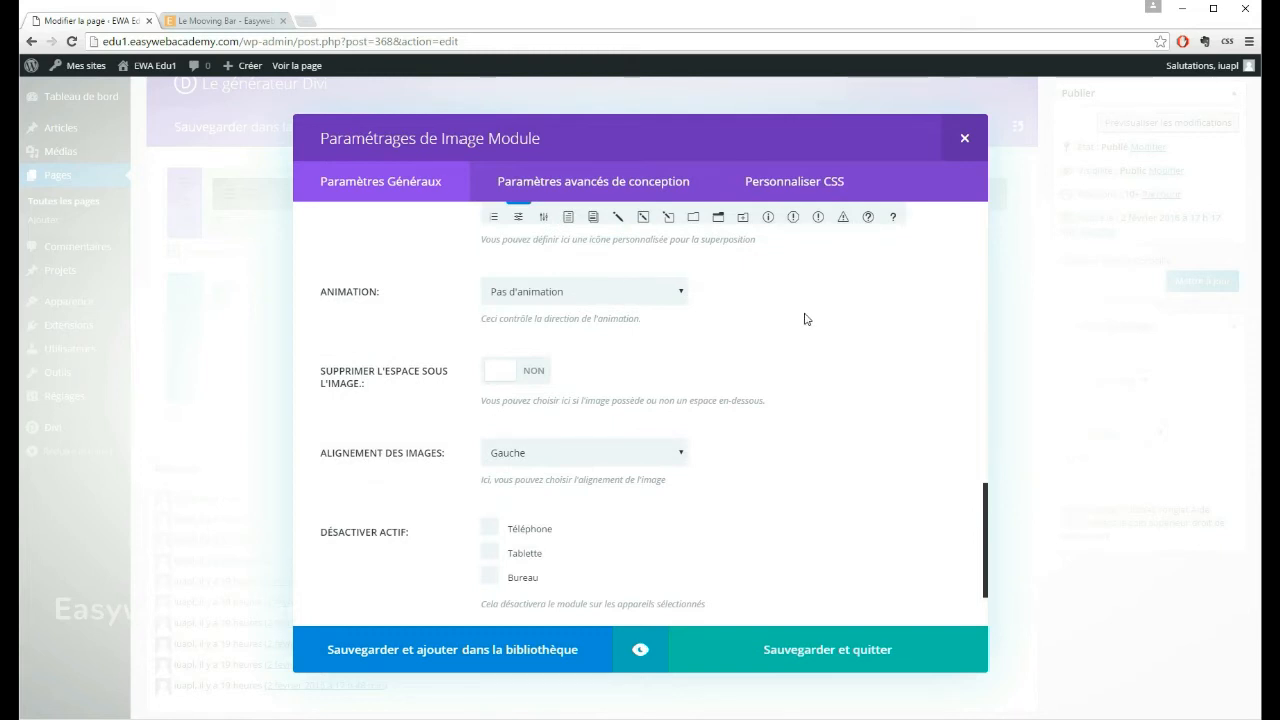
scroll(815, 330, up, 1)
scroll(840, 338, down, 2)
scroll(918, 405, down, 1)
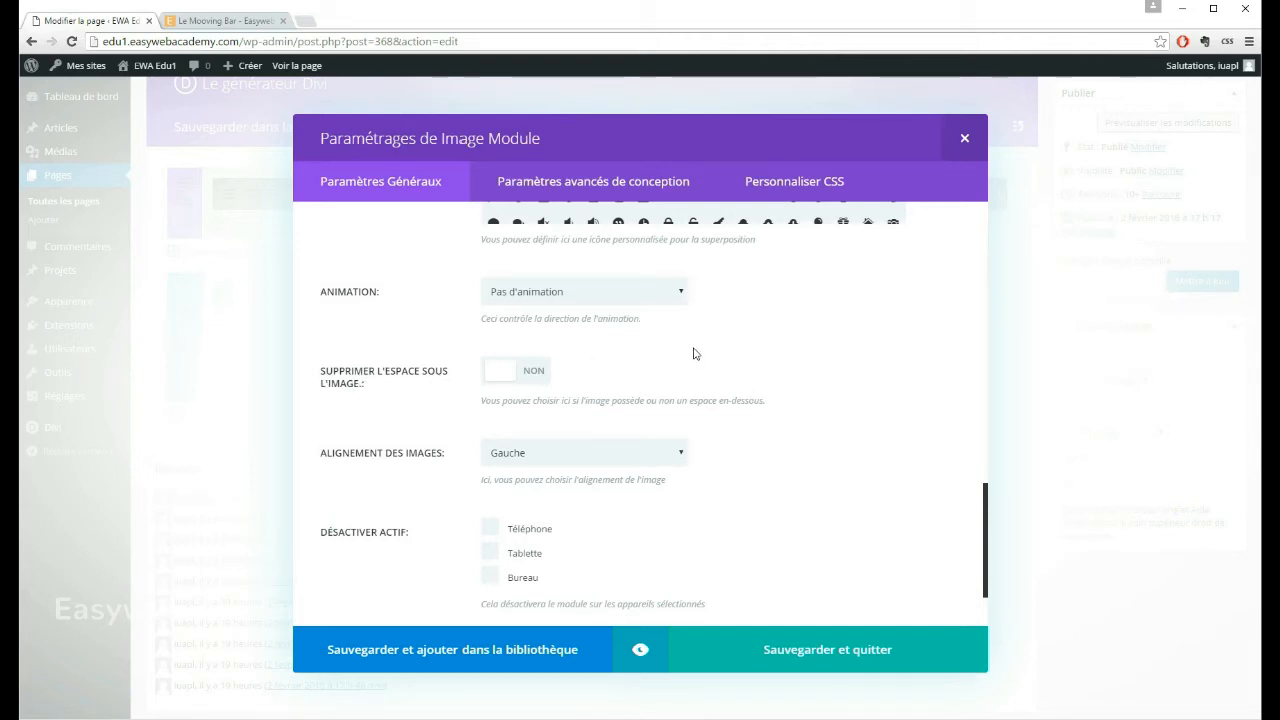
scroll(694, 354, down, 1)
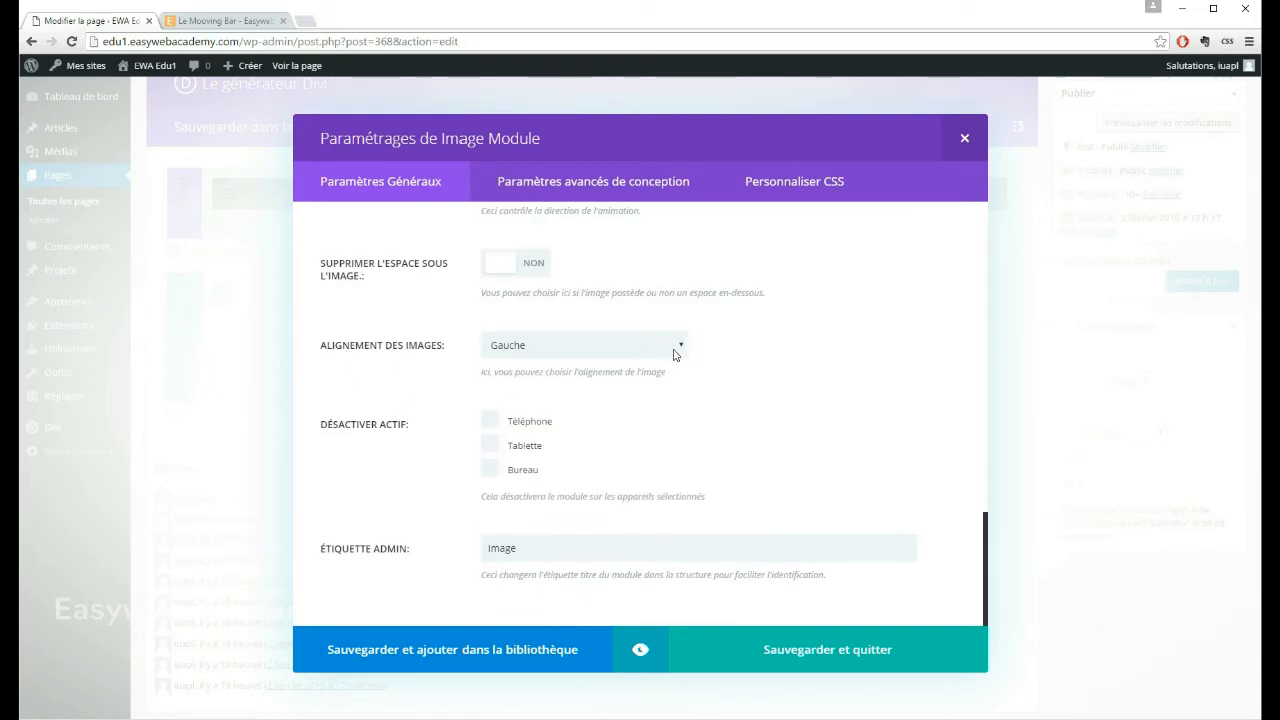
click(673, 346)
click(640, 377)
scroll(806, 385, up, 3)
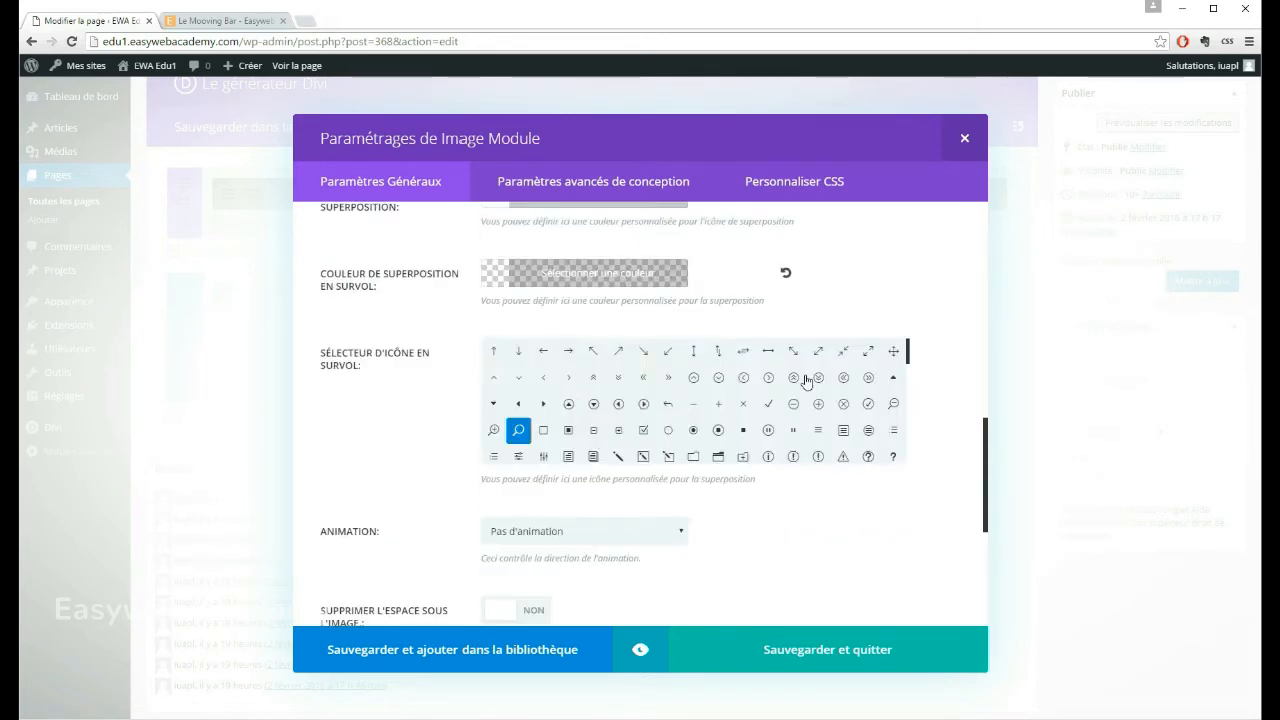
Step: Save the first Image module's settings and update the page
scroll(956, 310, down, 3)
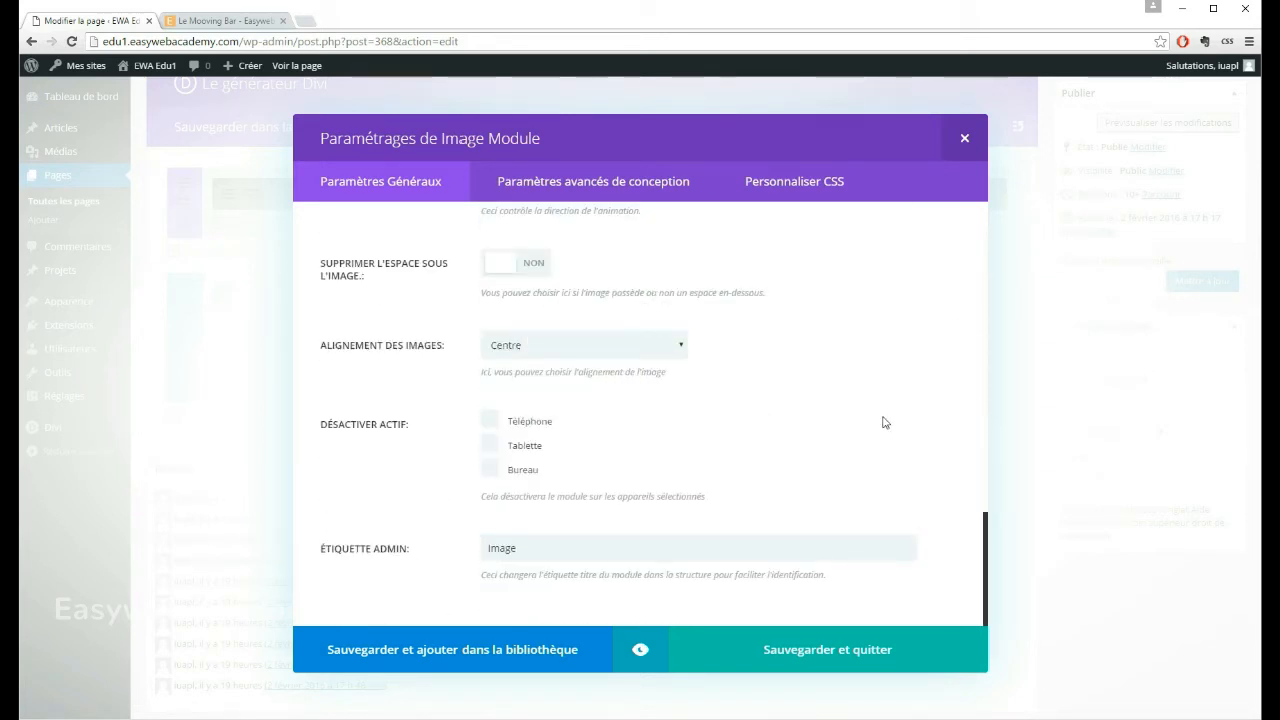
click(798, 654)
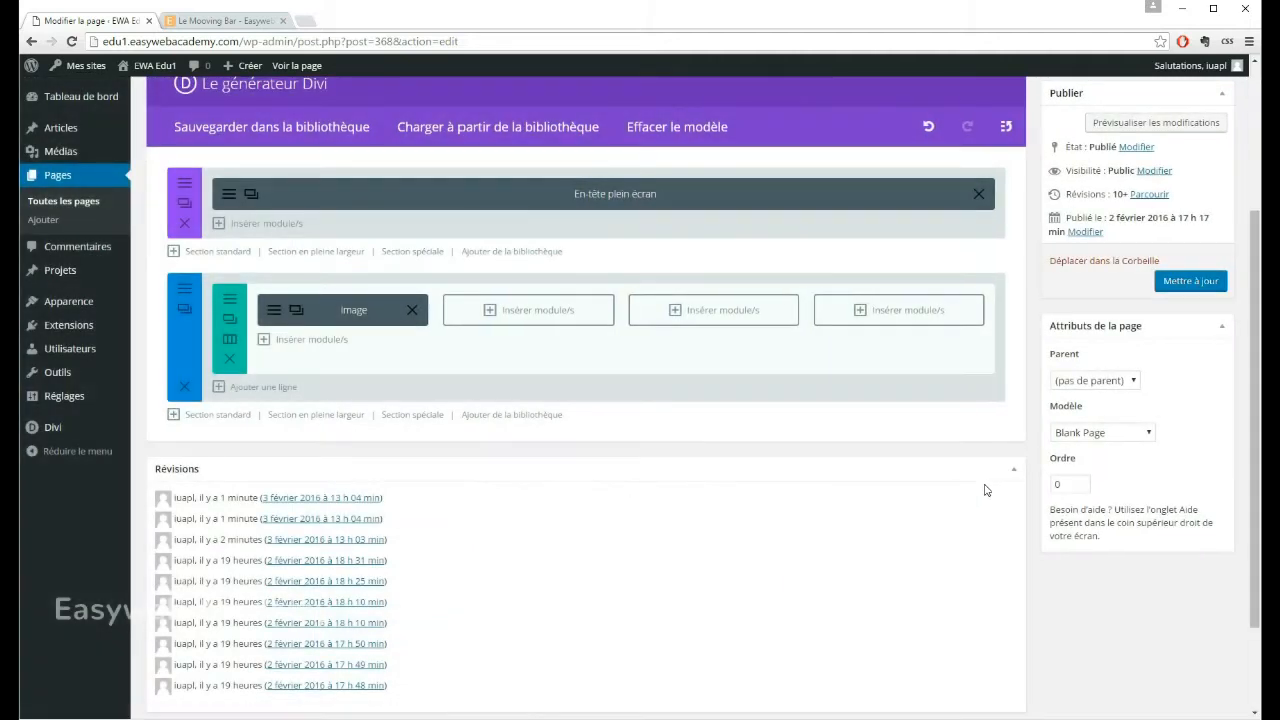
click(1192, 282)
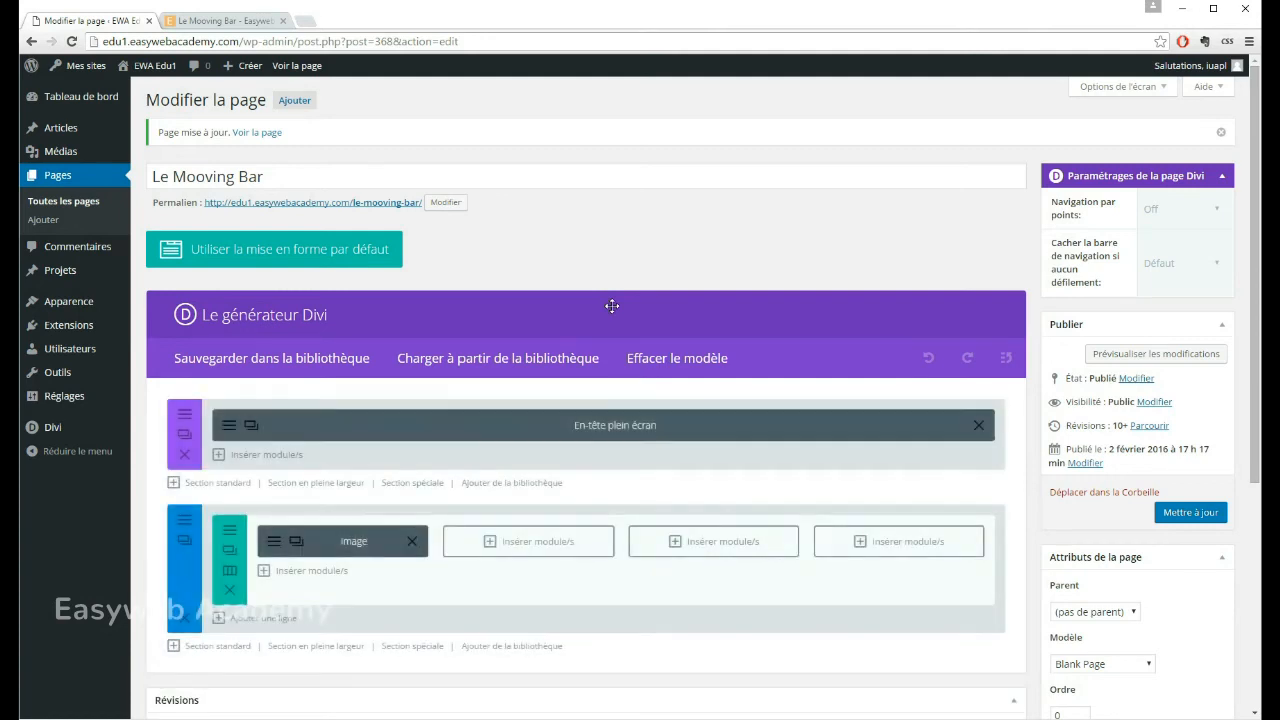
Step: View the published Le Mooving Bar page in a separate tab and check the wine image's hover effect and lightbox enlargement
click(312, 207)
right_click(312, 207)
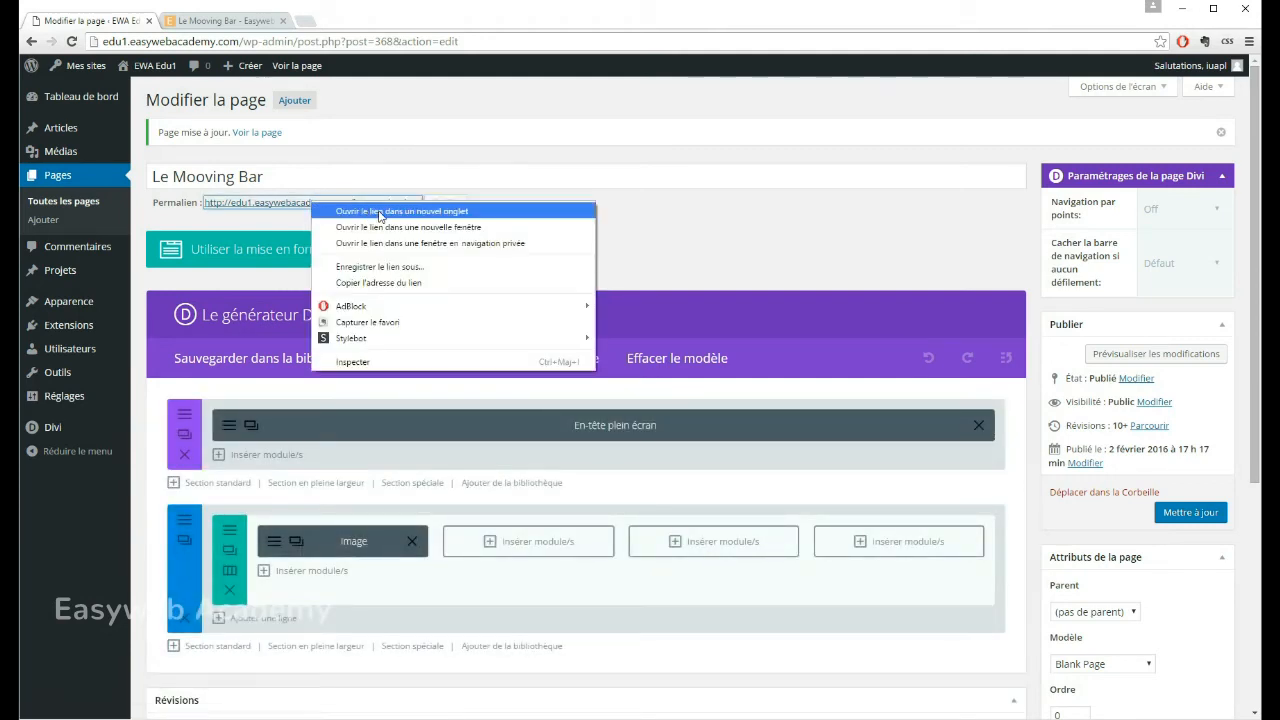
click(325, 210)
click(226, 21)
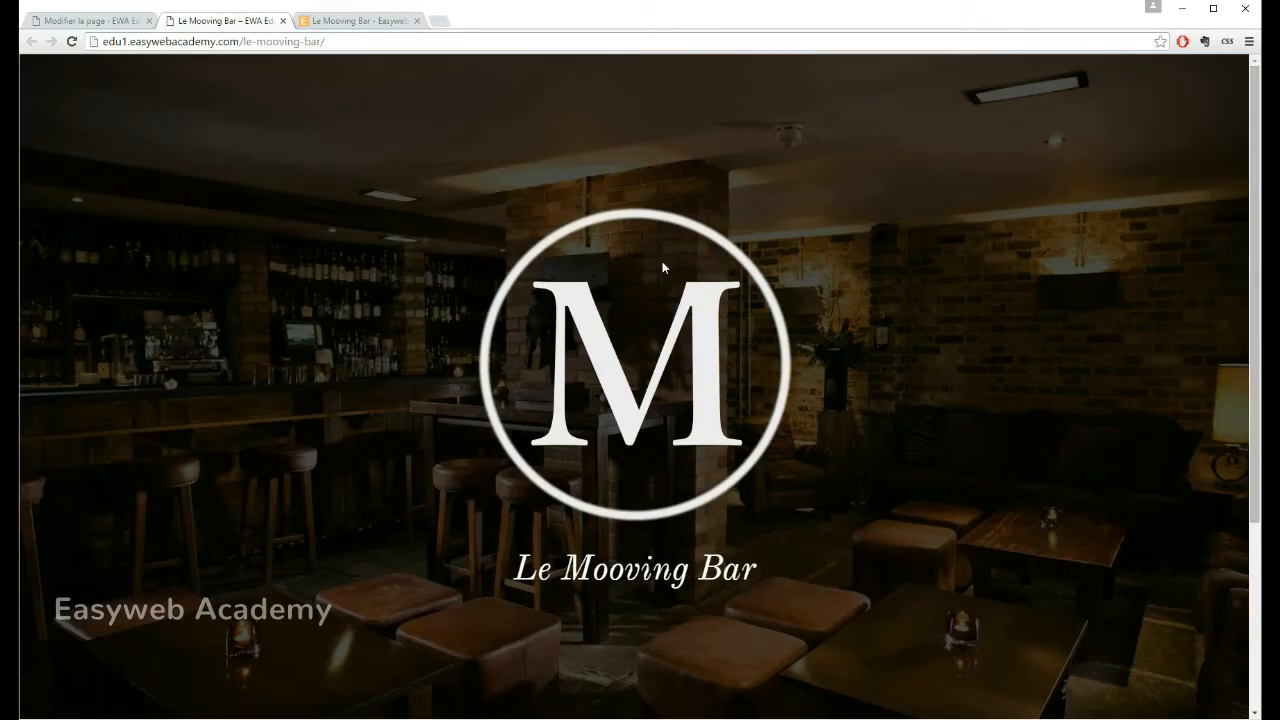
scroll(395, 205, down, 3)
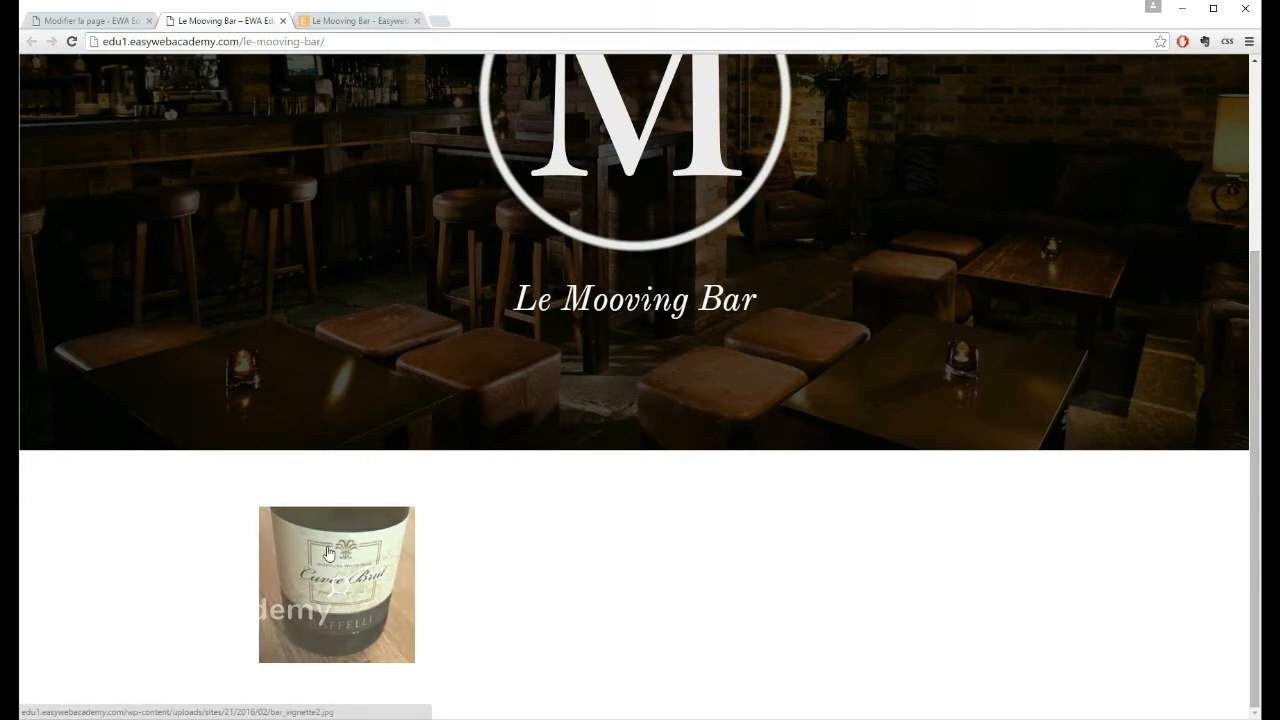
click(345, 602)
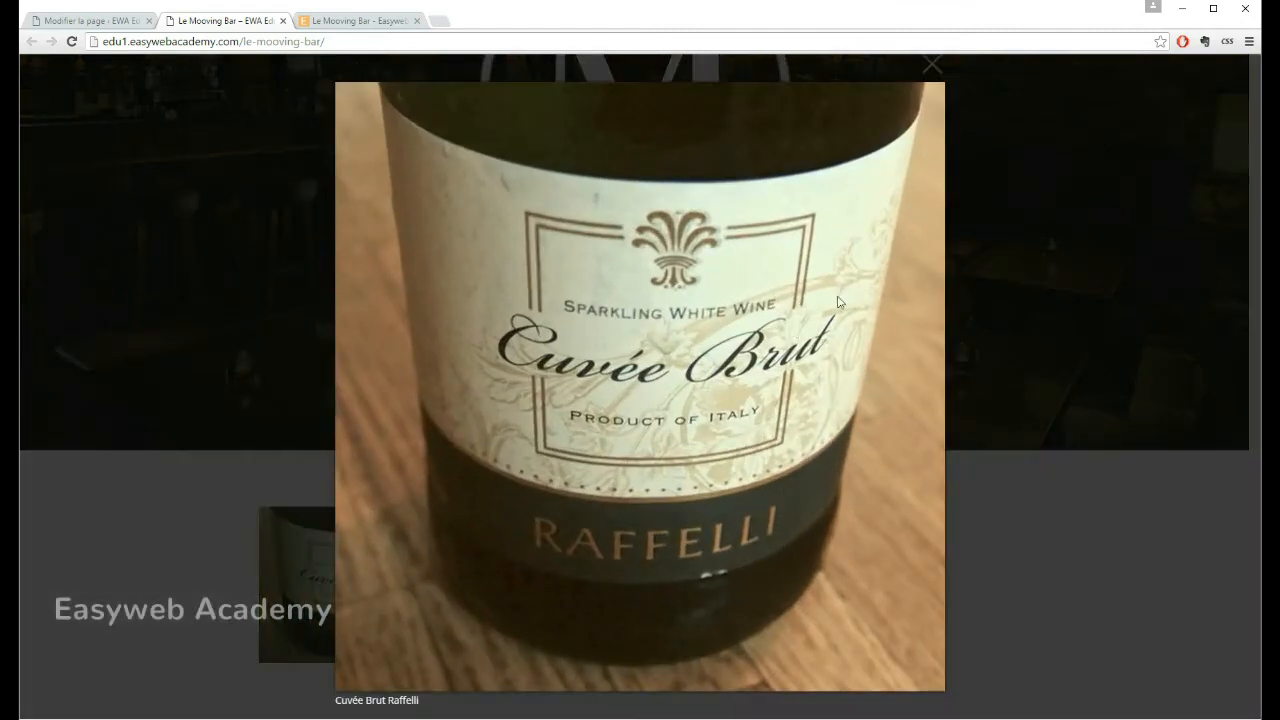
click(932, 64)
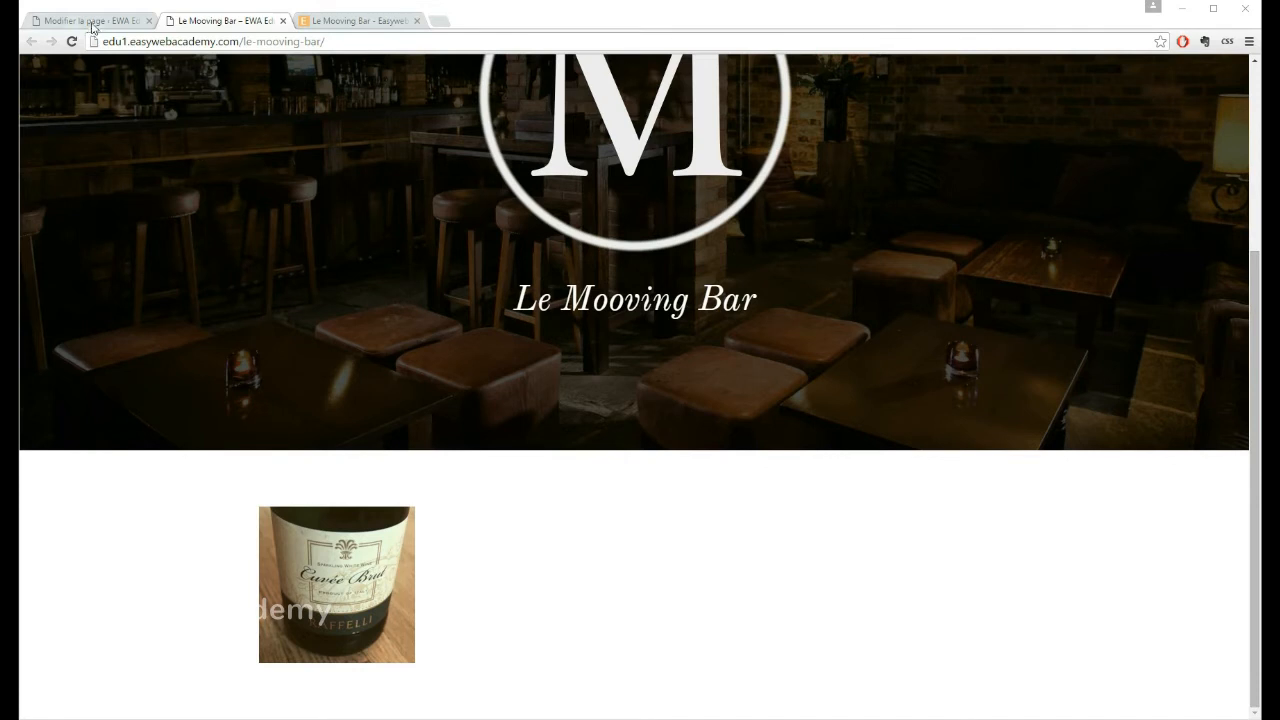
Step: Back in the page editor, duplicate the Image module three times in the first column
click(90, 22)
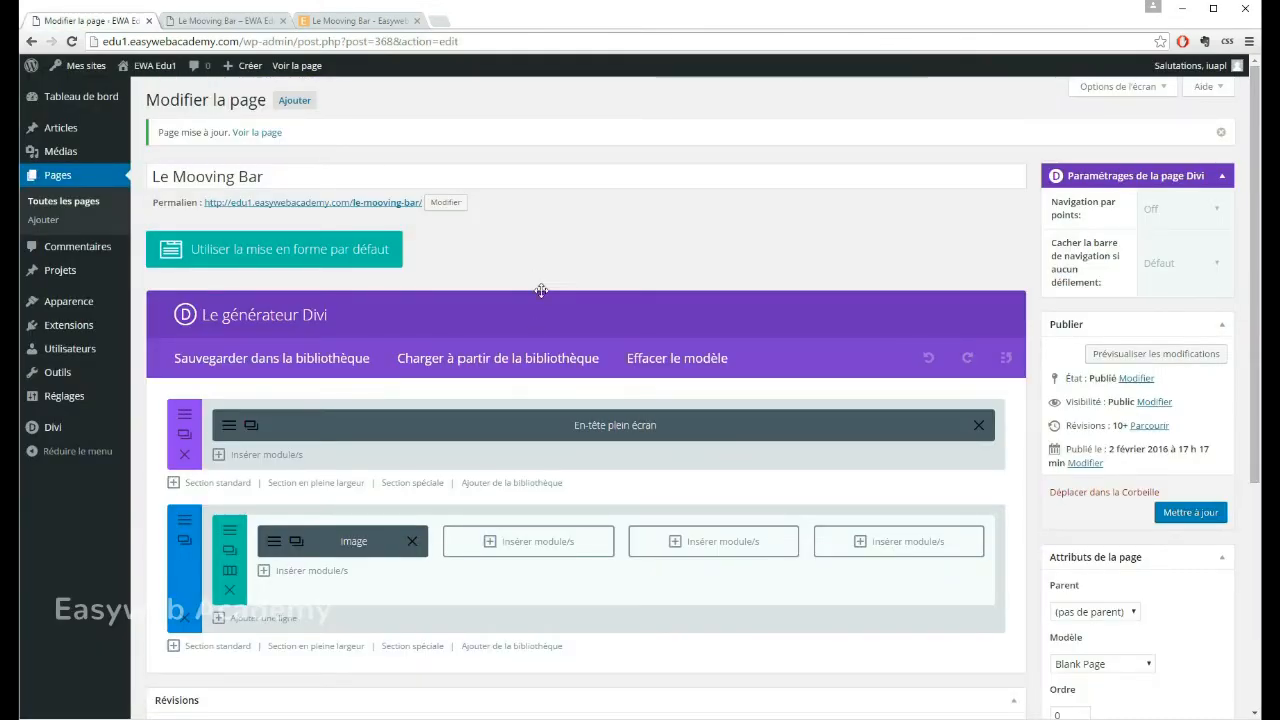
scroll(486, 280, down, 1)
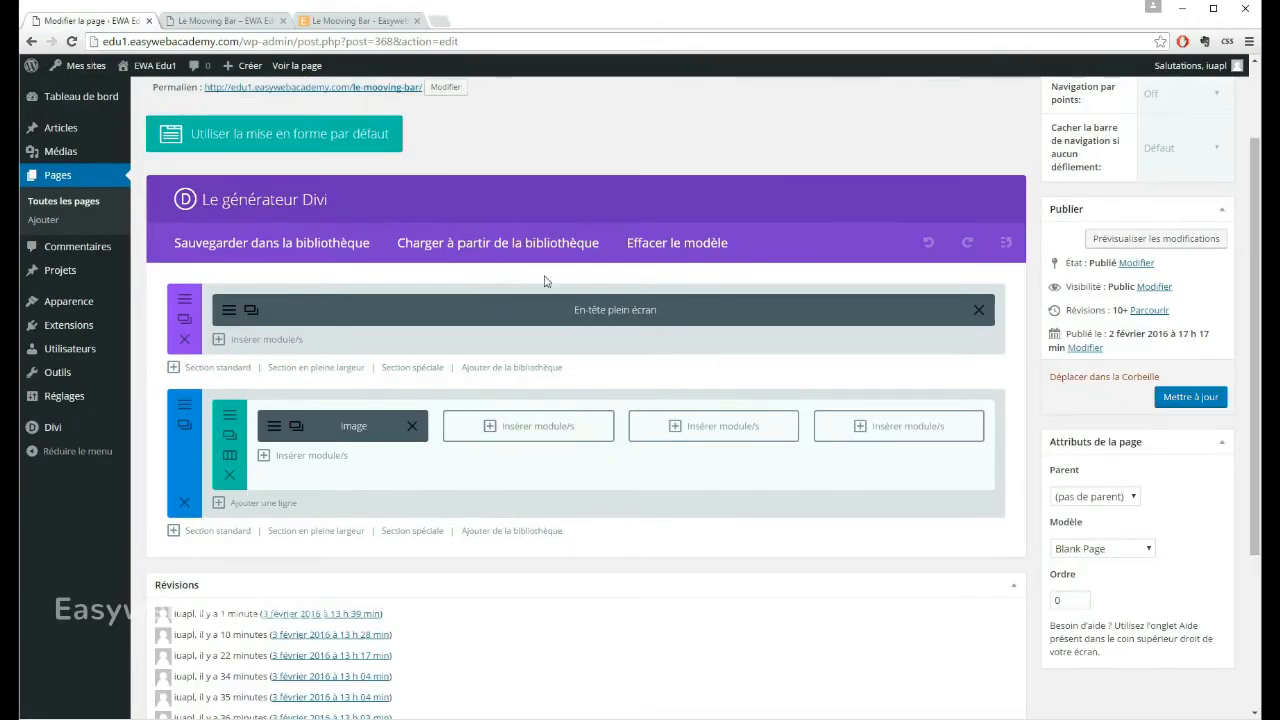
scroll(545, 281, down, 1)
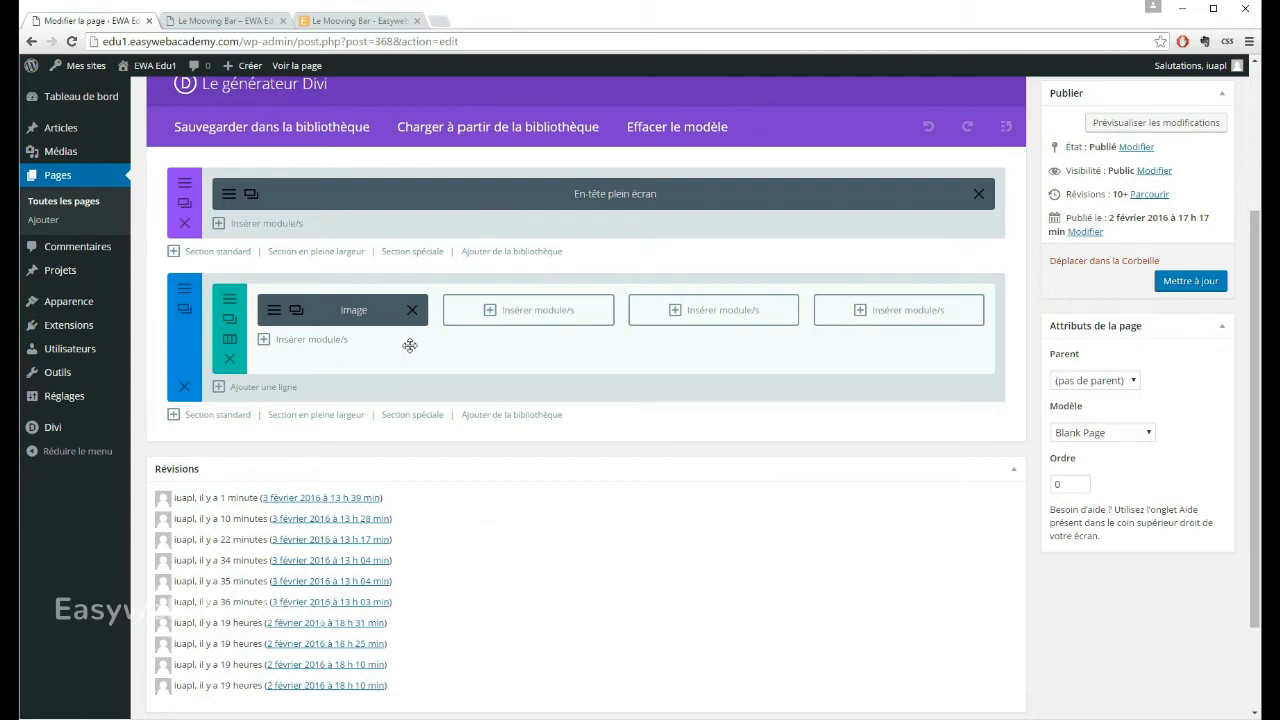
click(296, 312)
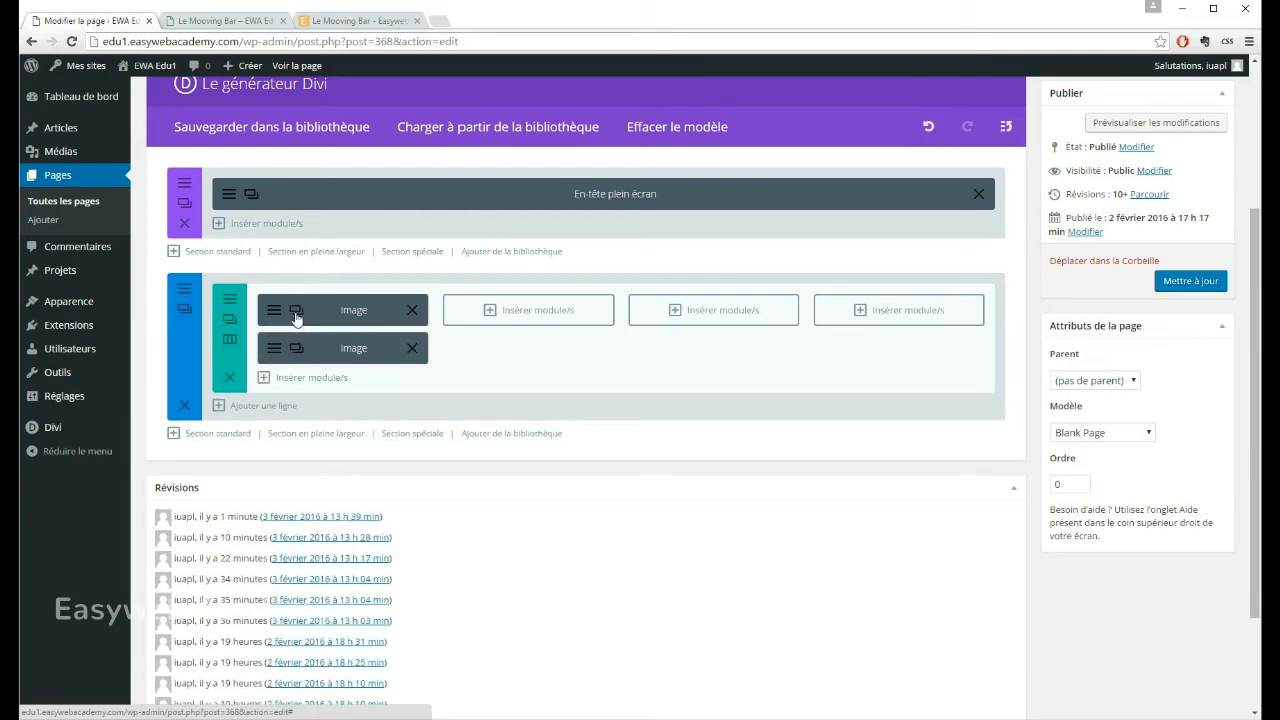
click(296, 312)
click(296, 313)
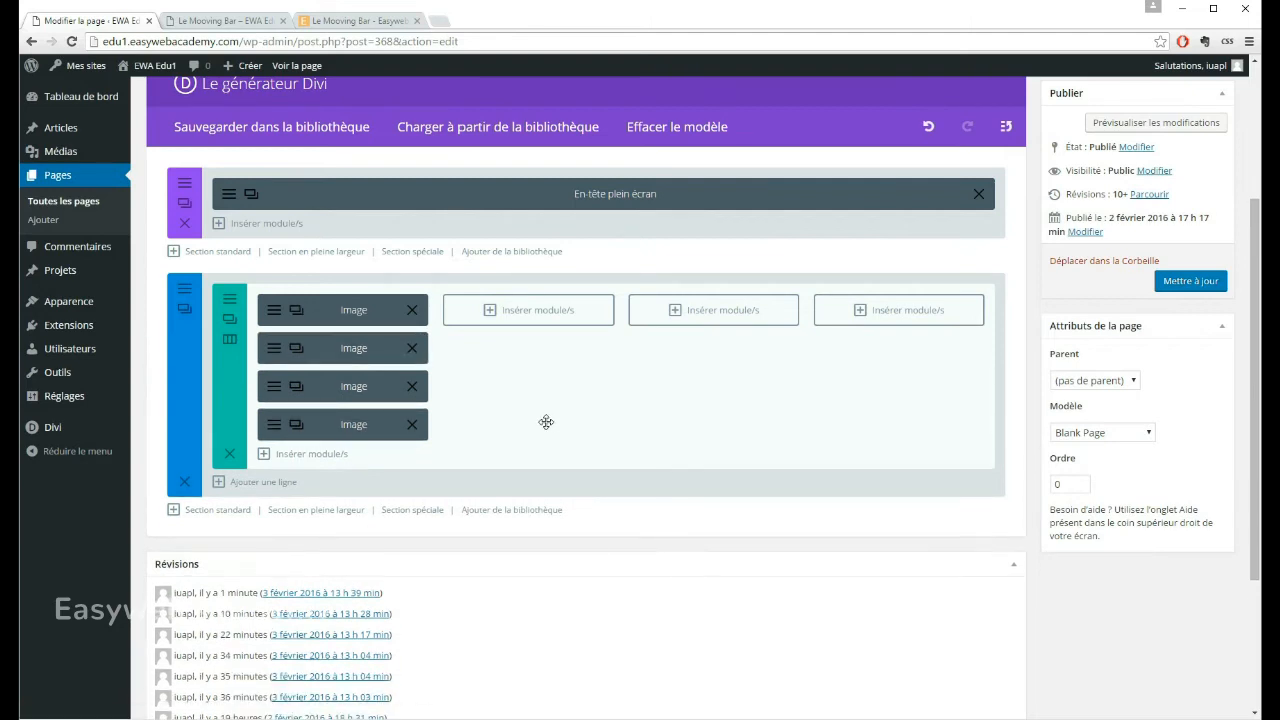
Step: Move the three Image module copies into the second, third and fourth columns of the row, one per column
drag(316, 354, 520, 312)
drag(320, 357, 665, 346)
drag(325, 353, 895, 315)
Step: Update the page and reload its published version to check the four-image row
click(1195, 281)
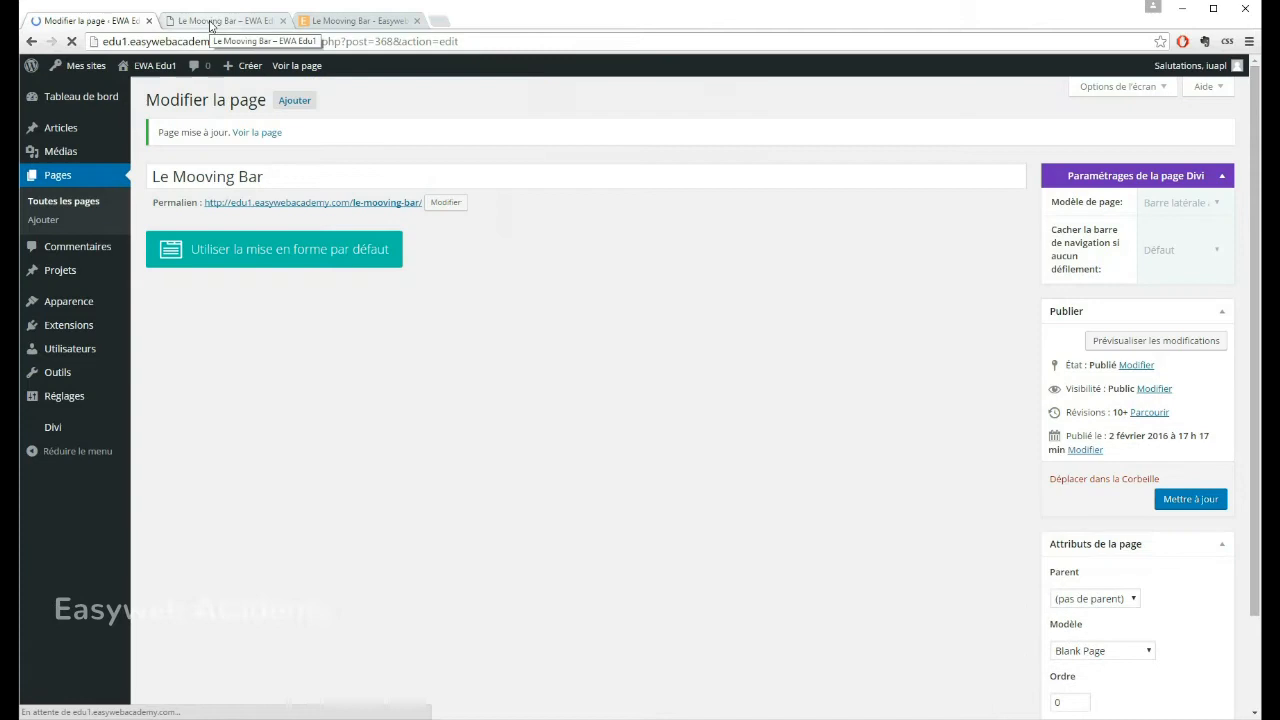
click(215, 21)
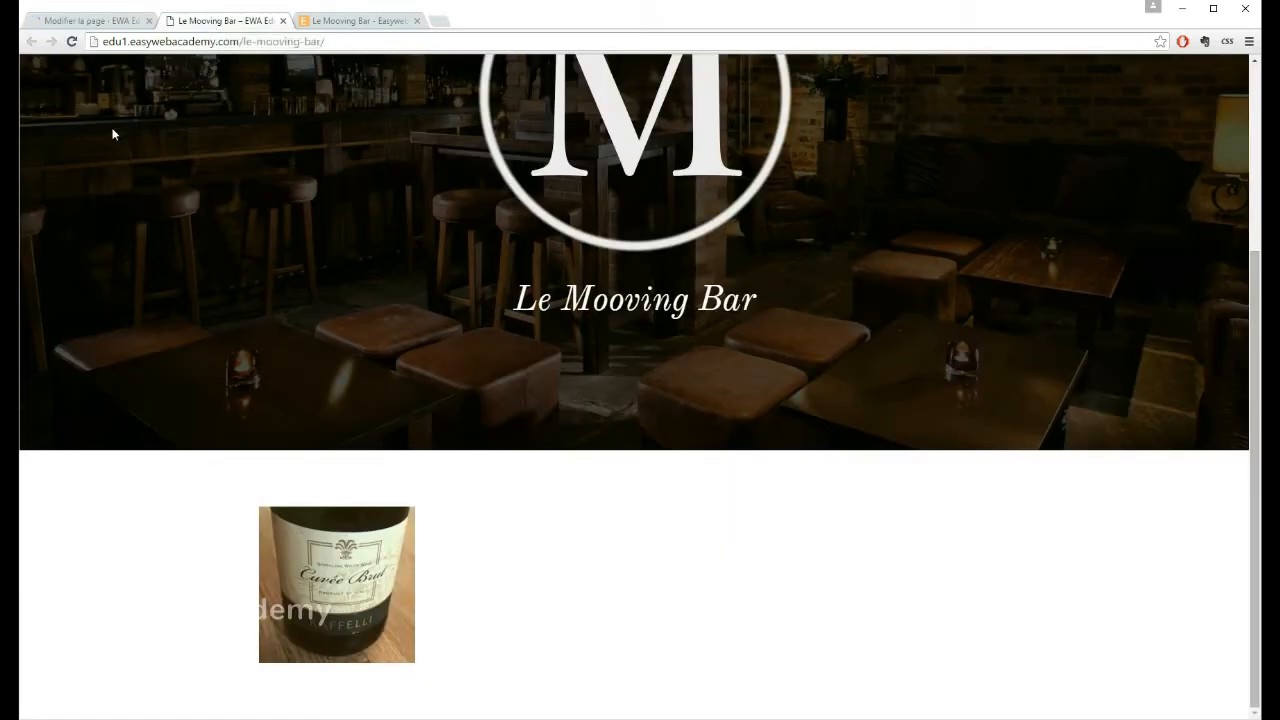
click(72, 42)
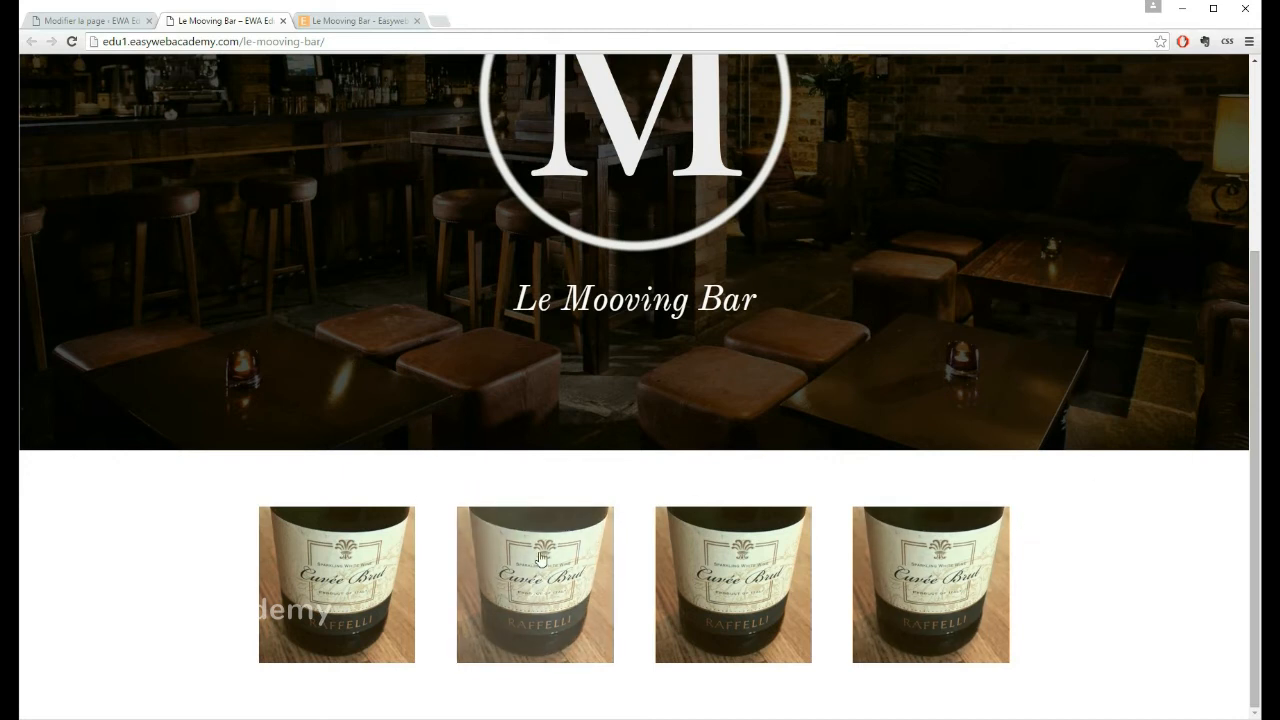
Step: Replace the second Image module's picture with the dried sausages image, following the reference site's order, and save the module
click(88, 21)
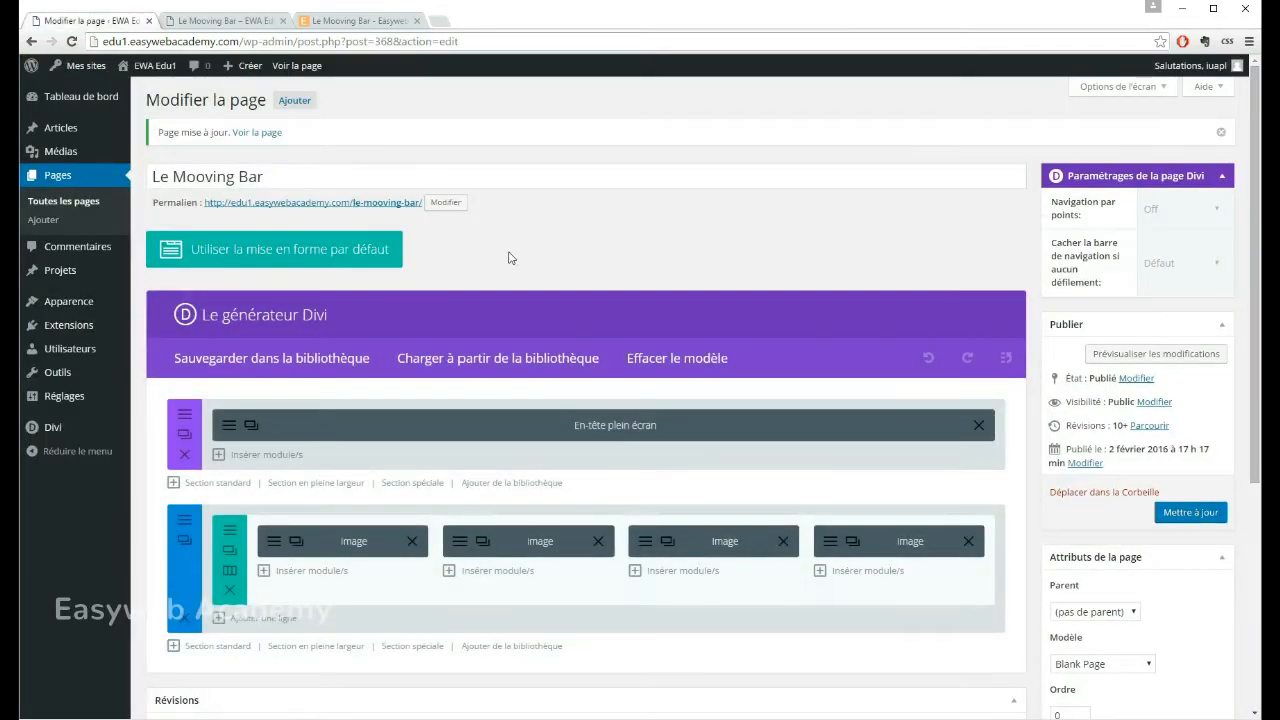
scroll(510, 300, down, 1)
click(519, 426)
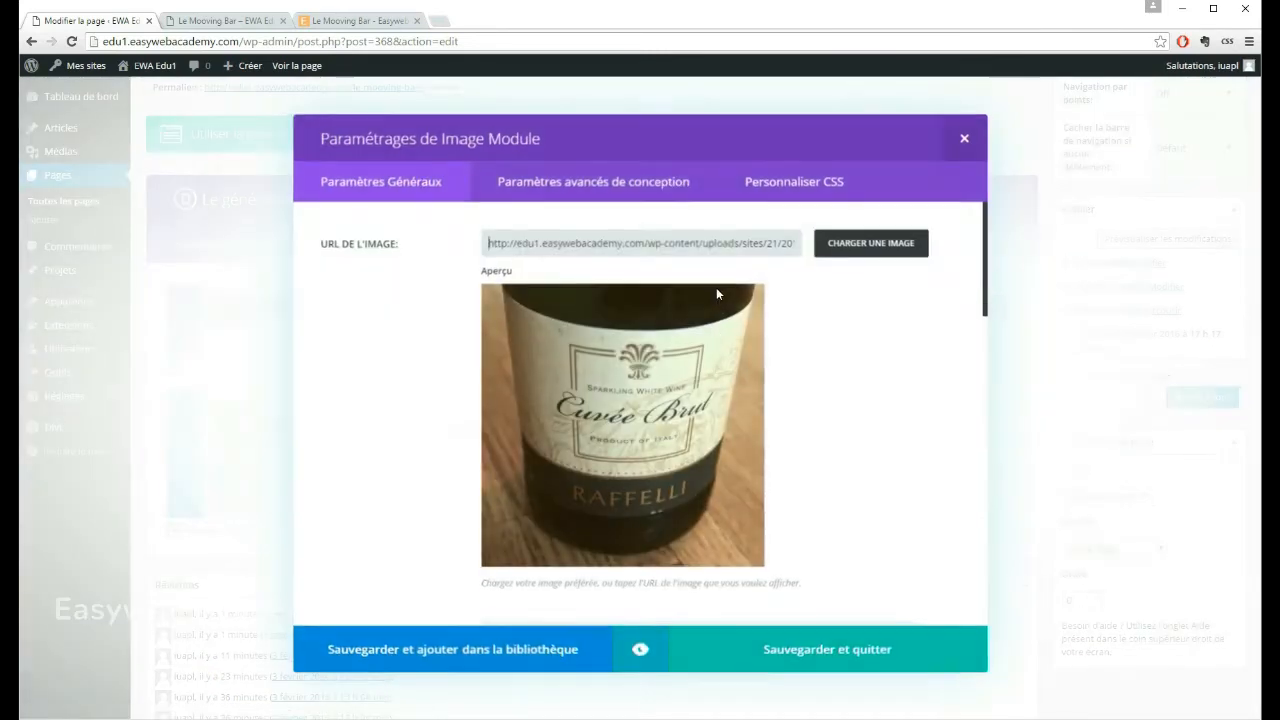
click(872, 252)
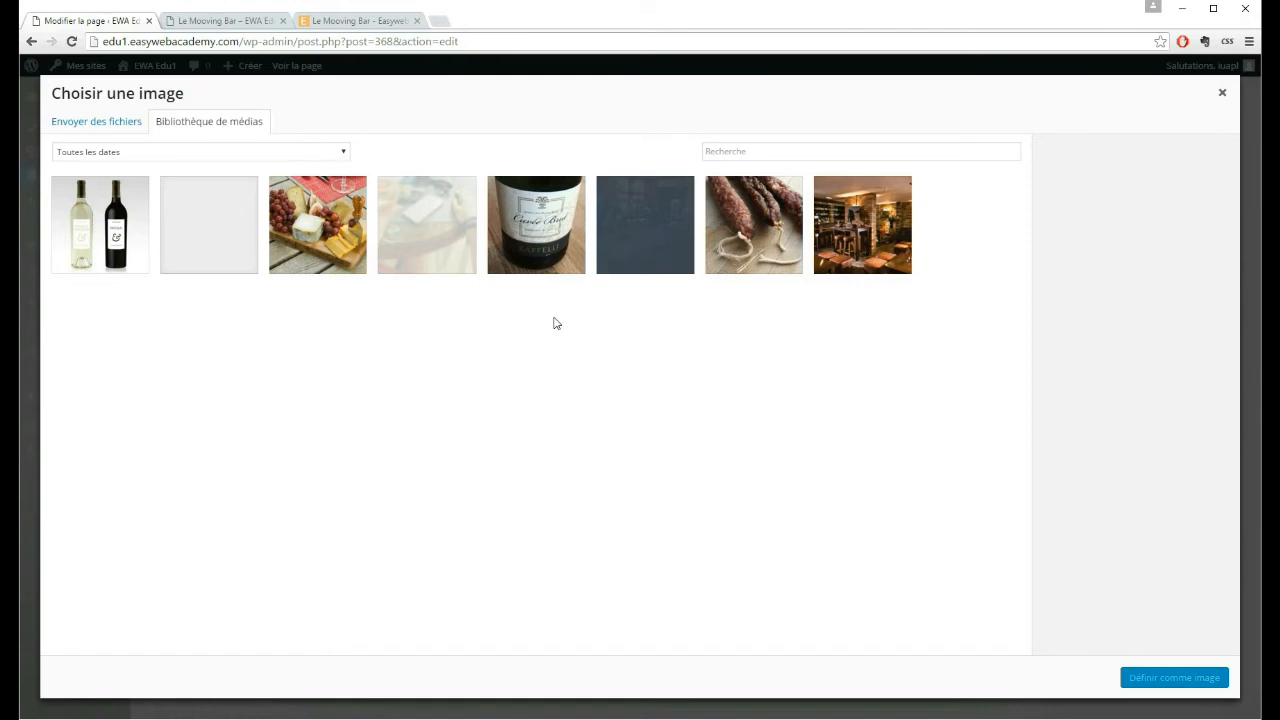
click(338, 21)
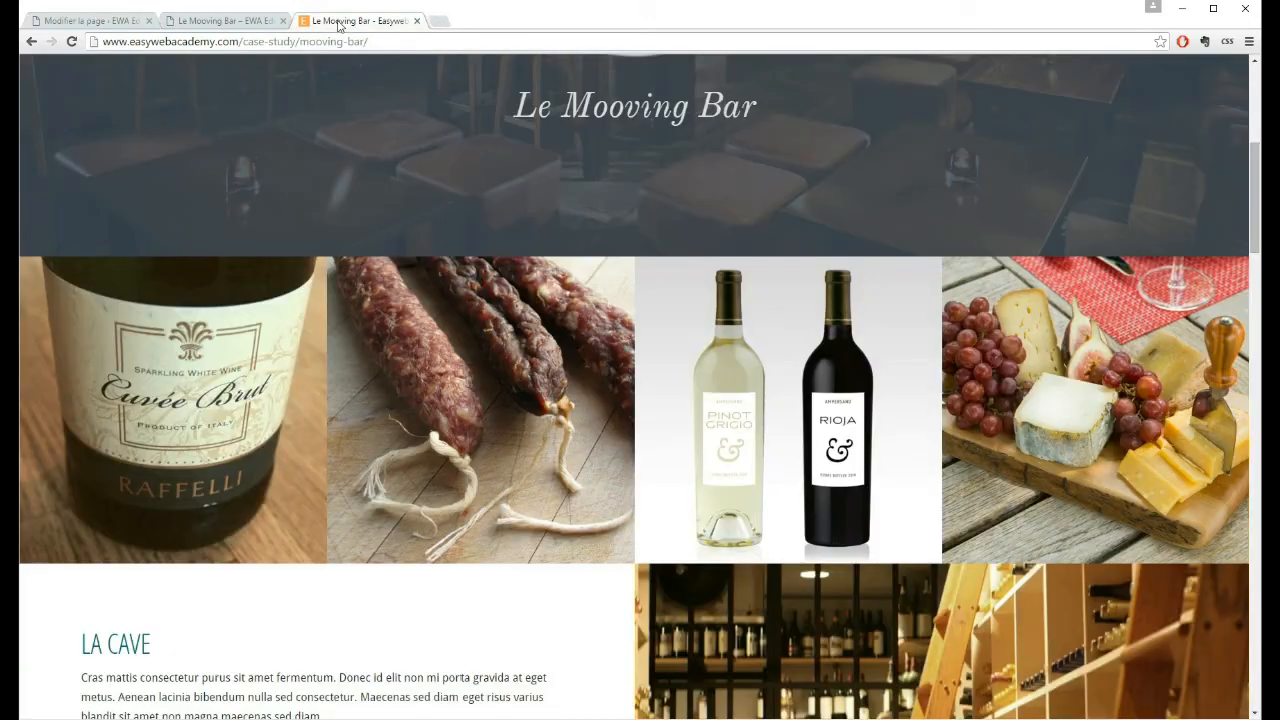
click(110, 21)
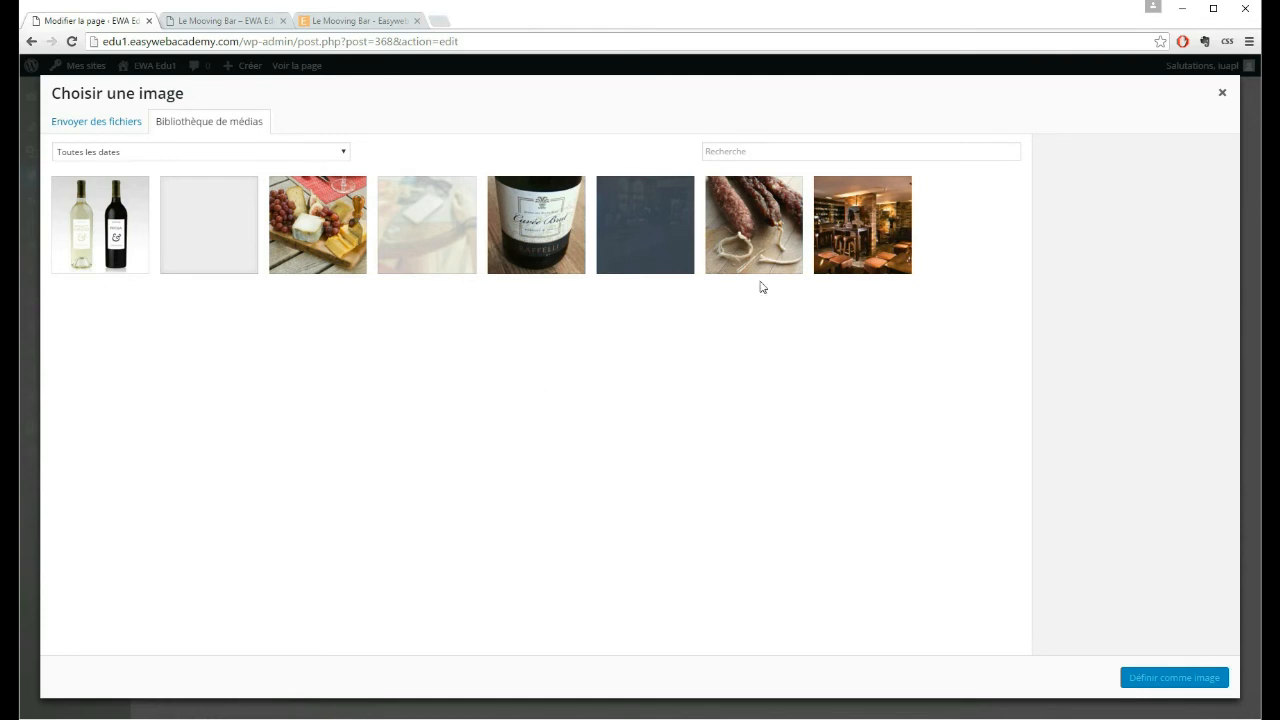
click(758, 223)
click(1146, 684)
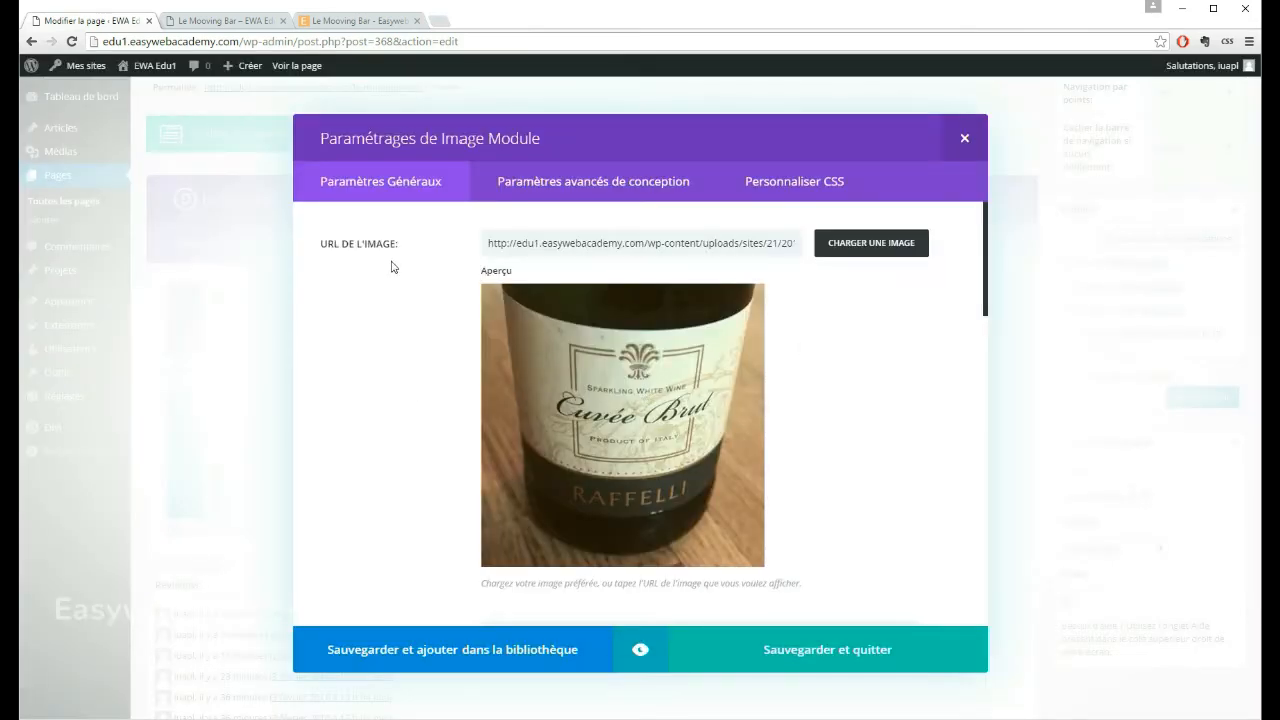
click(839, 665)
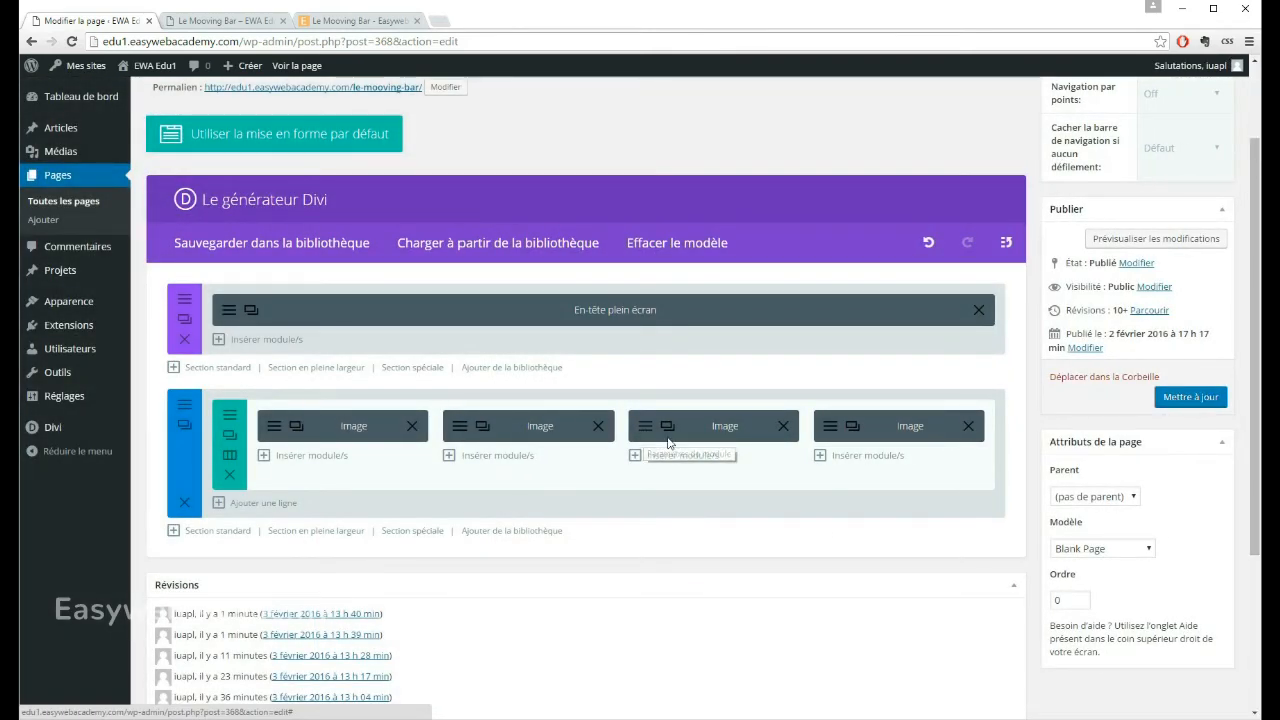
Step: Replace the third Image module's picture with the two wine bottles, bar_vignette4.jpg, and save the module
click(645, 434)
click(848, 244)
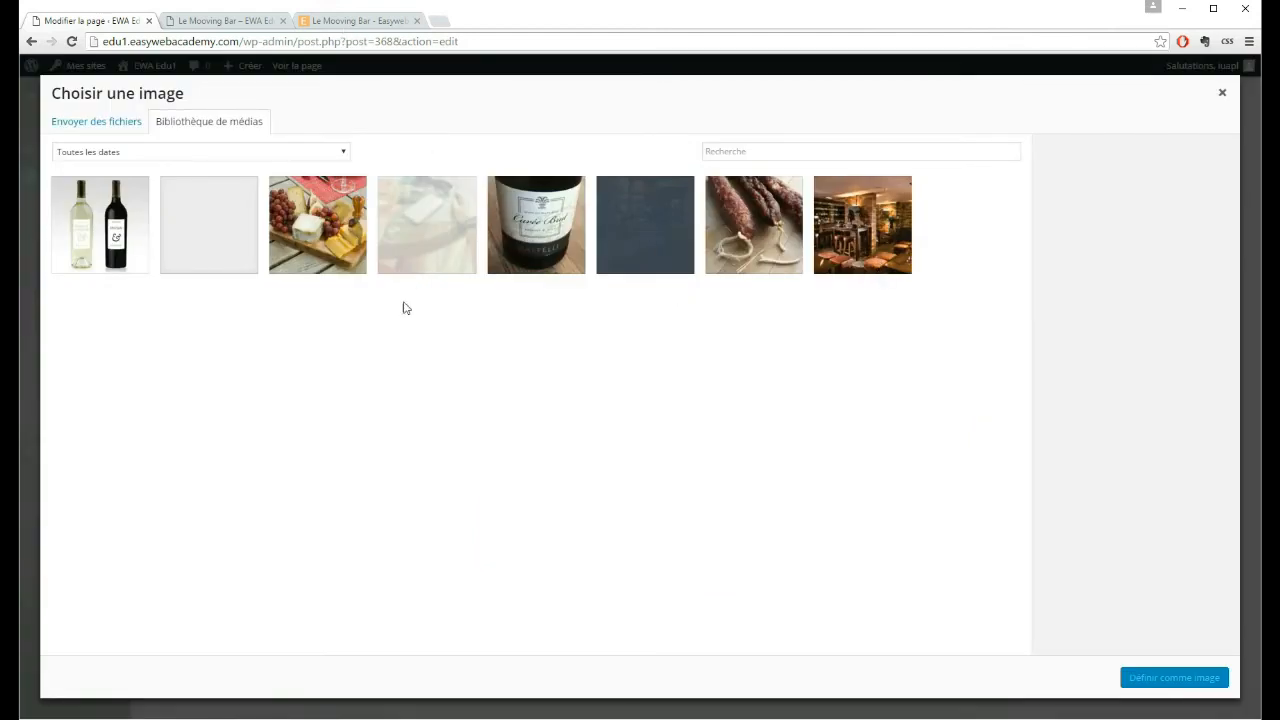
click(81, 233)
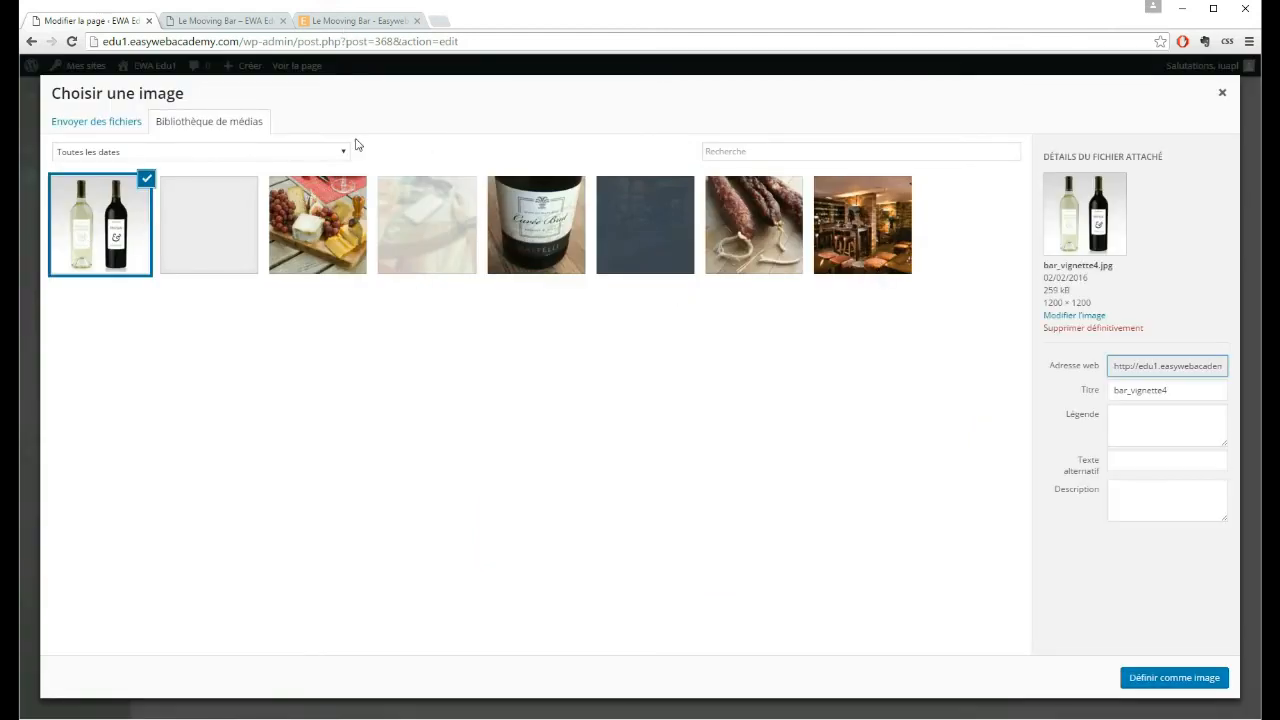
click(1177, 678)
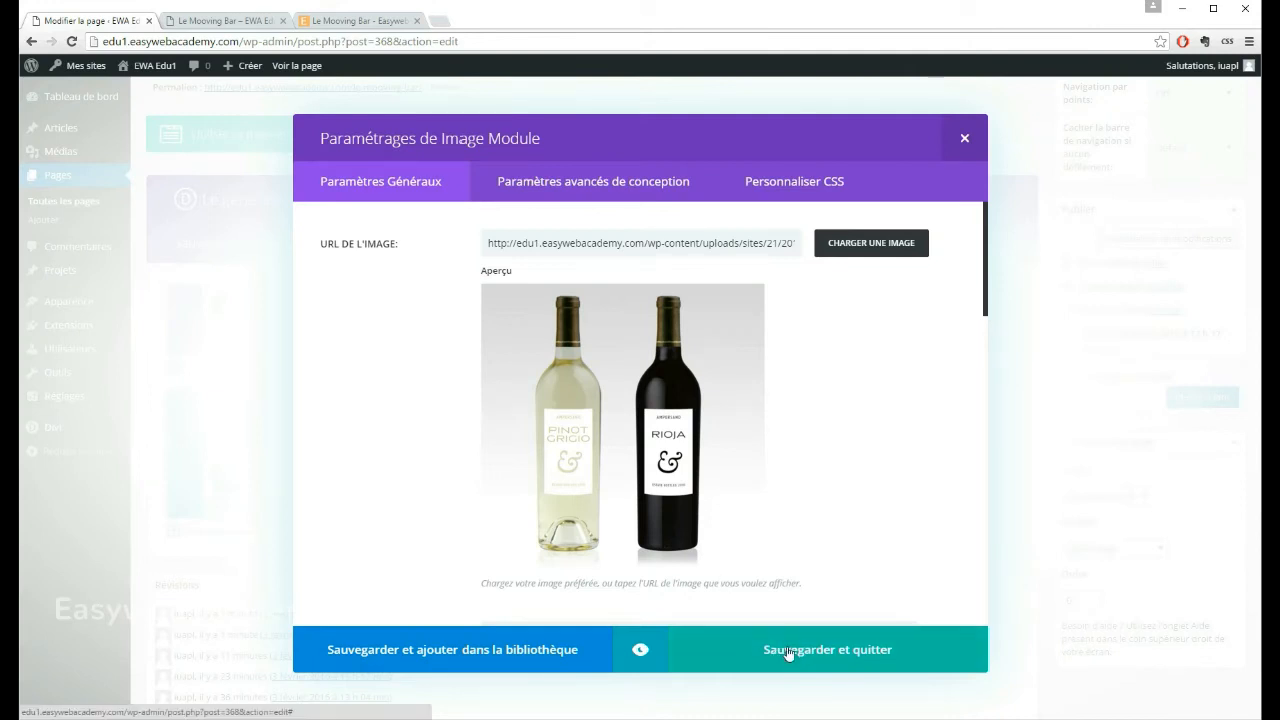
click(790, 652)
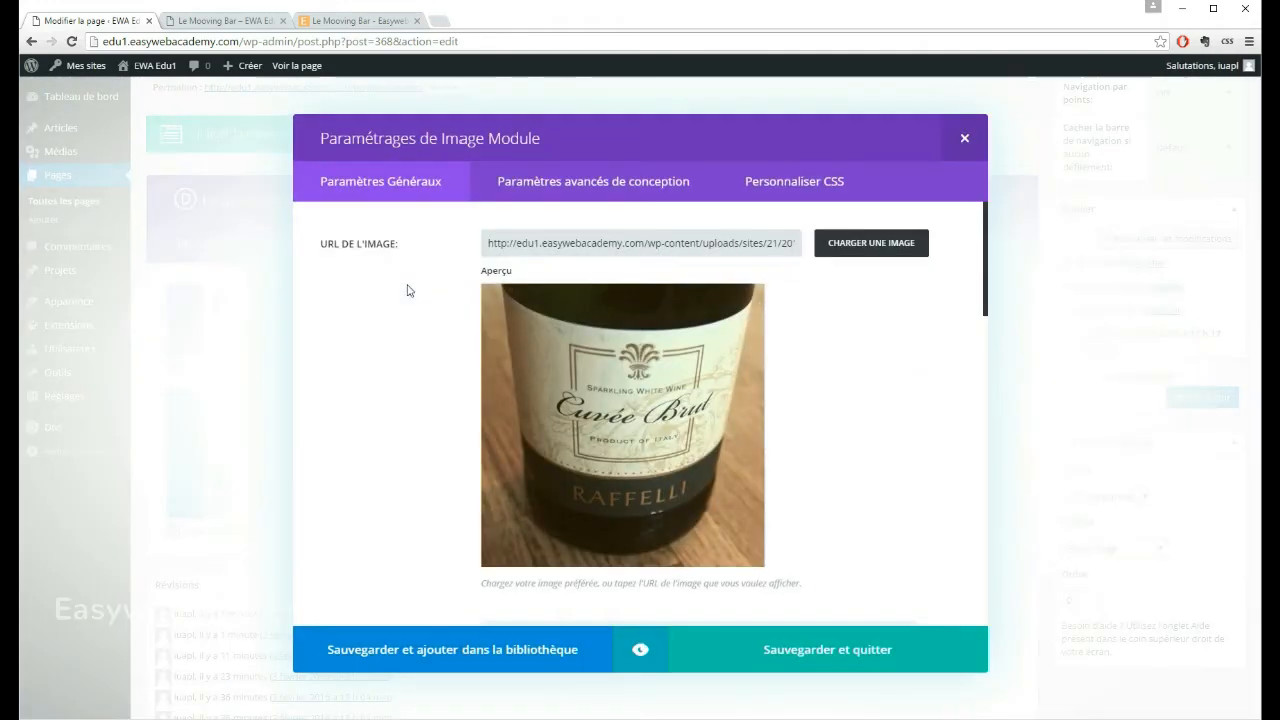
Step: Replace the fourth Image module's picture with the cheese and grapes board image and save the module
click(873, 243)
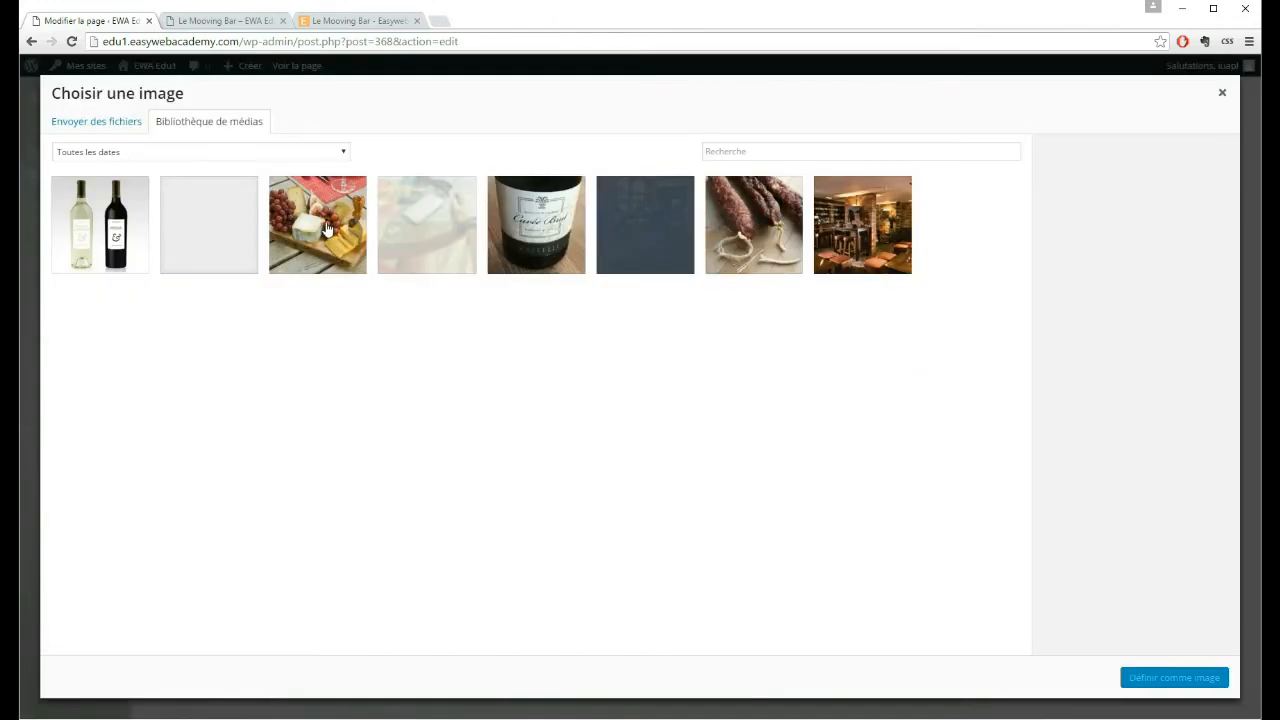
click(322, 230)
click(1174, 678)
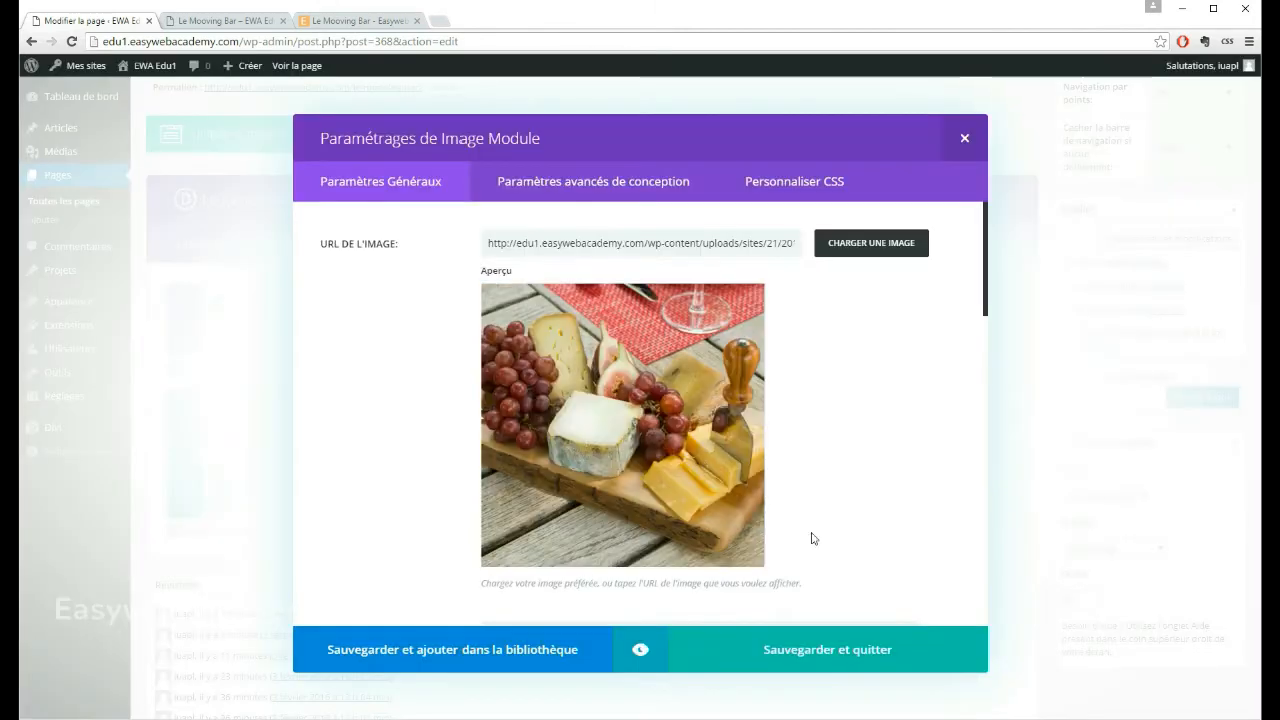
click(826, 647)
Step: Update the page with the new pictures and refresh the published Le Mooving Bar page
click(1190, 396)
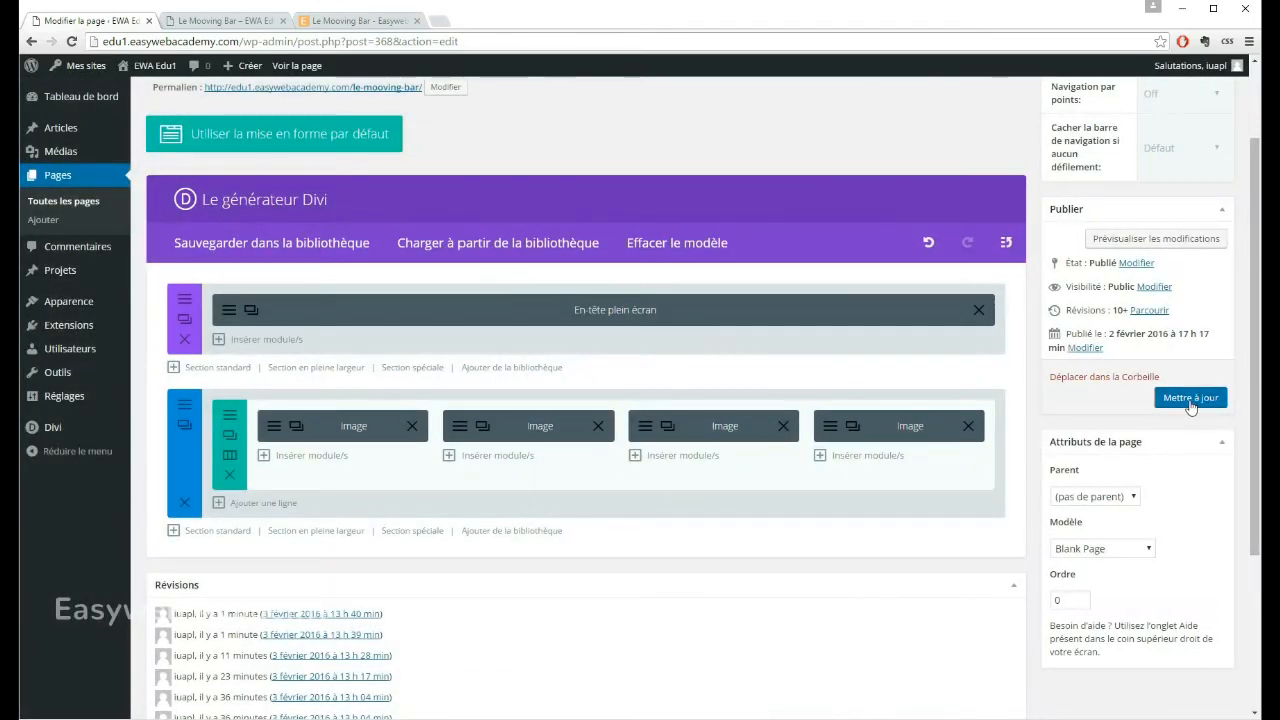
click(208, 24)
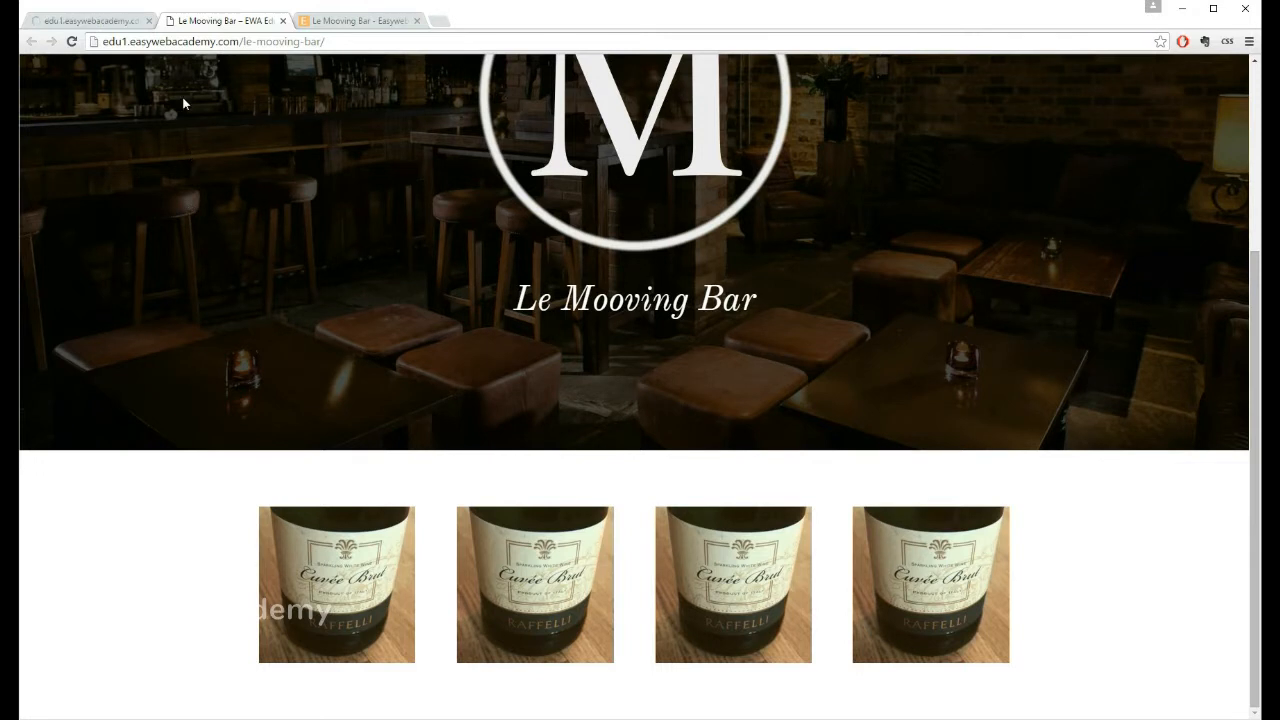
click(71, 43)
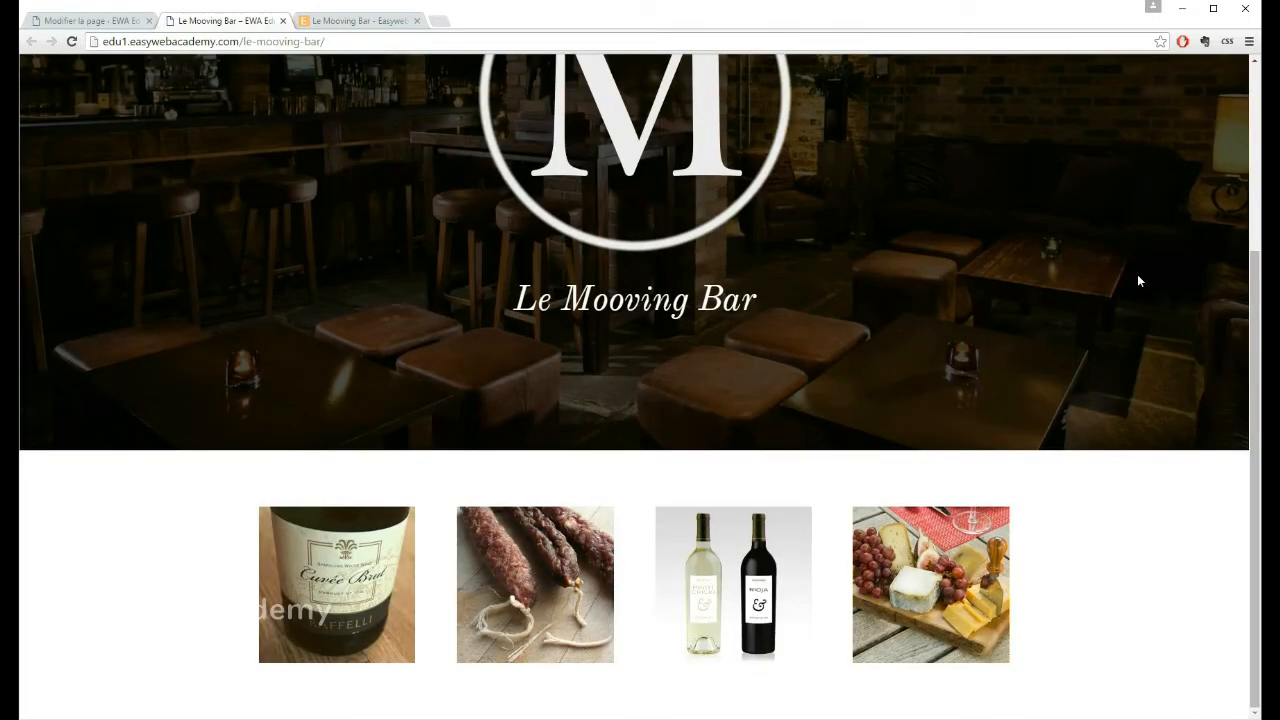
Step: Check the lightbox enlargements of the sausages and wine bottles images on the published page, closing each one
click(537, 583)
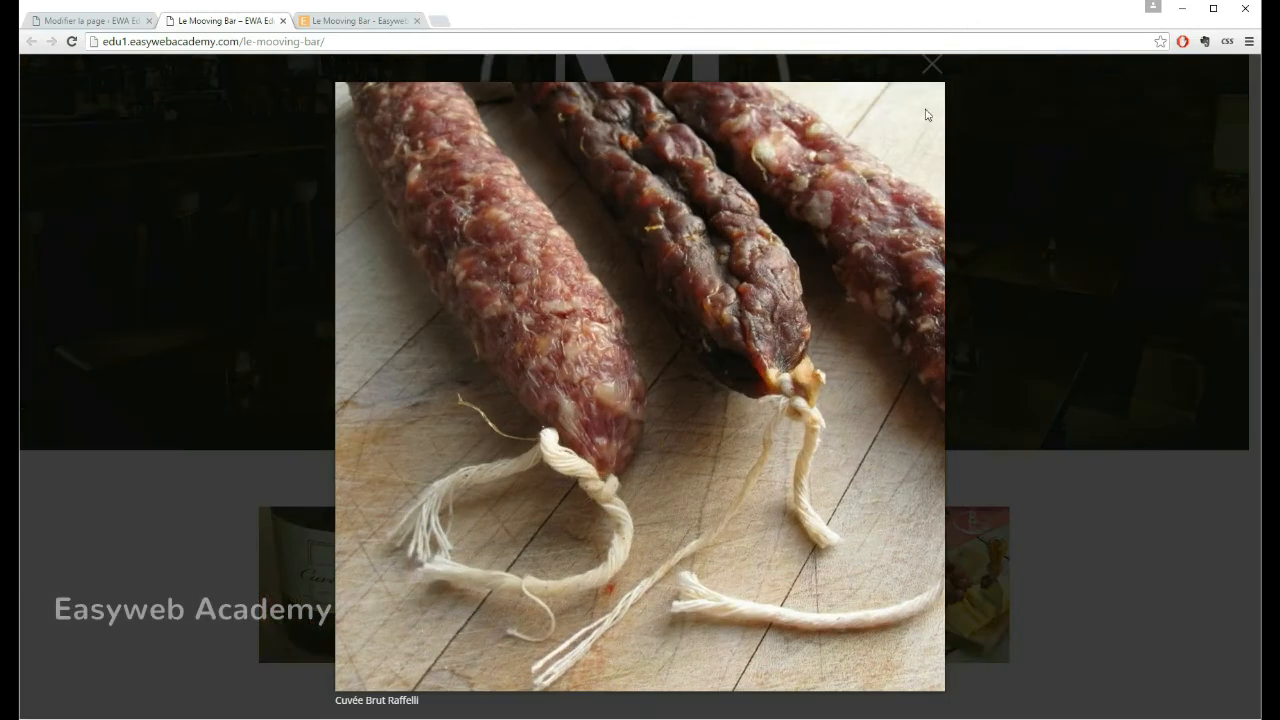
click(927, 107)
click(699, 658)
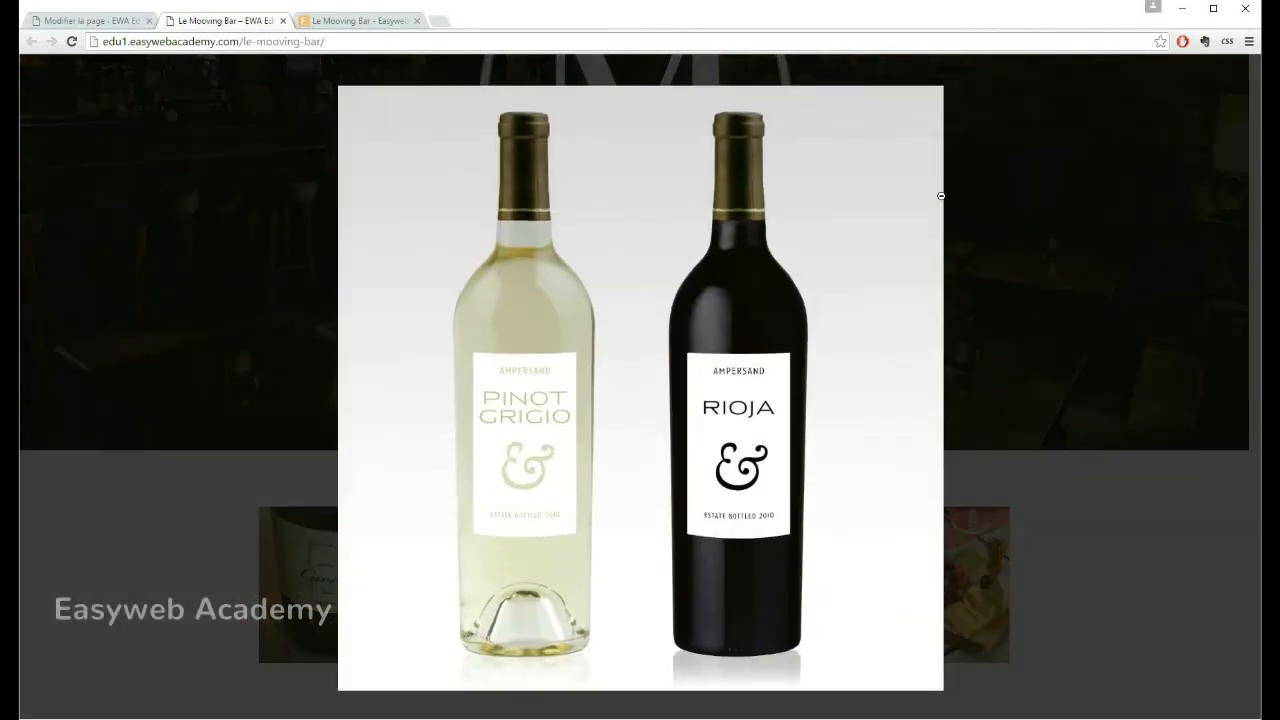
click(932, 66)
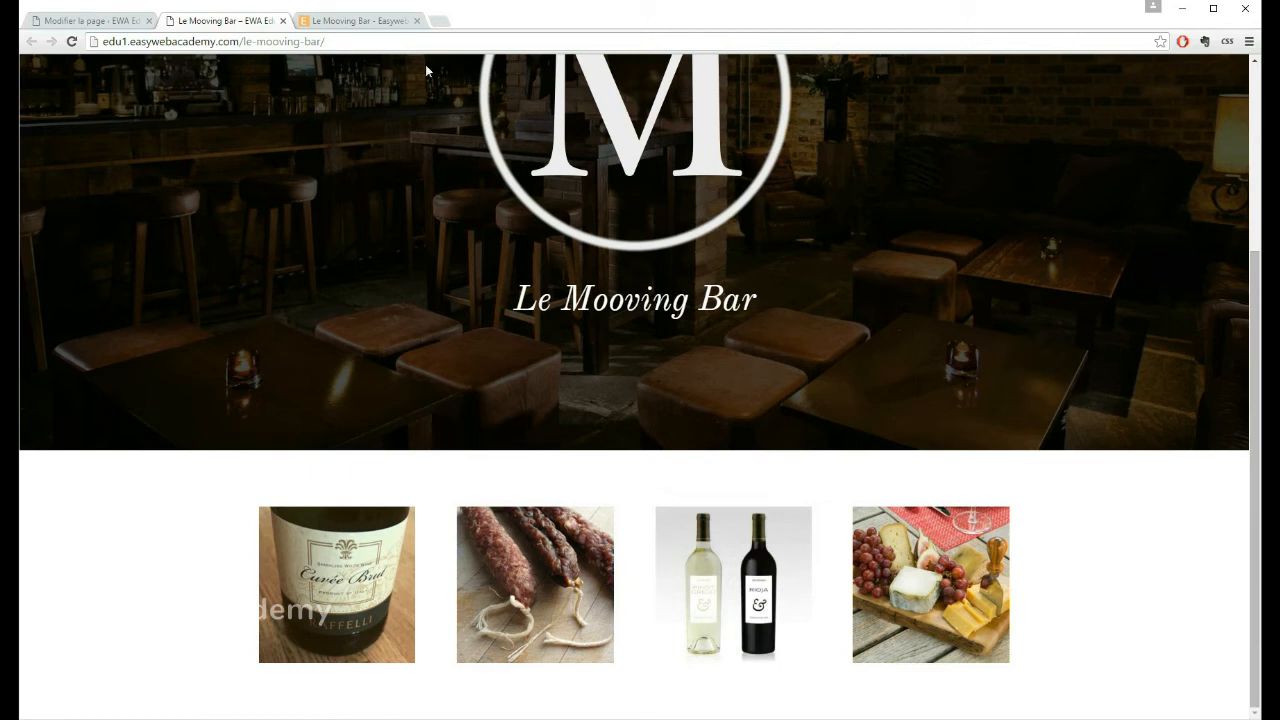
Step: Compare the published image row with the reference Mooving Bar page and enable full-width mode in the image row's settings
click(359, 20)
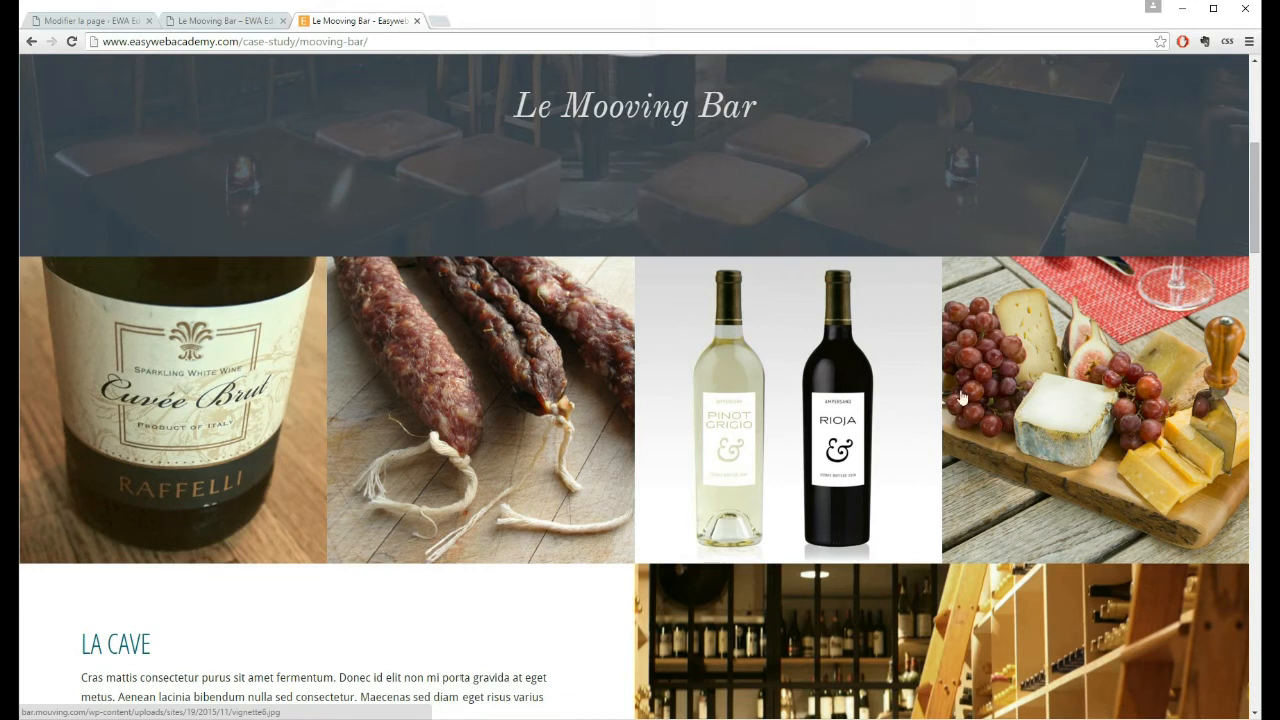
click(226, 21)
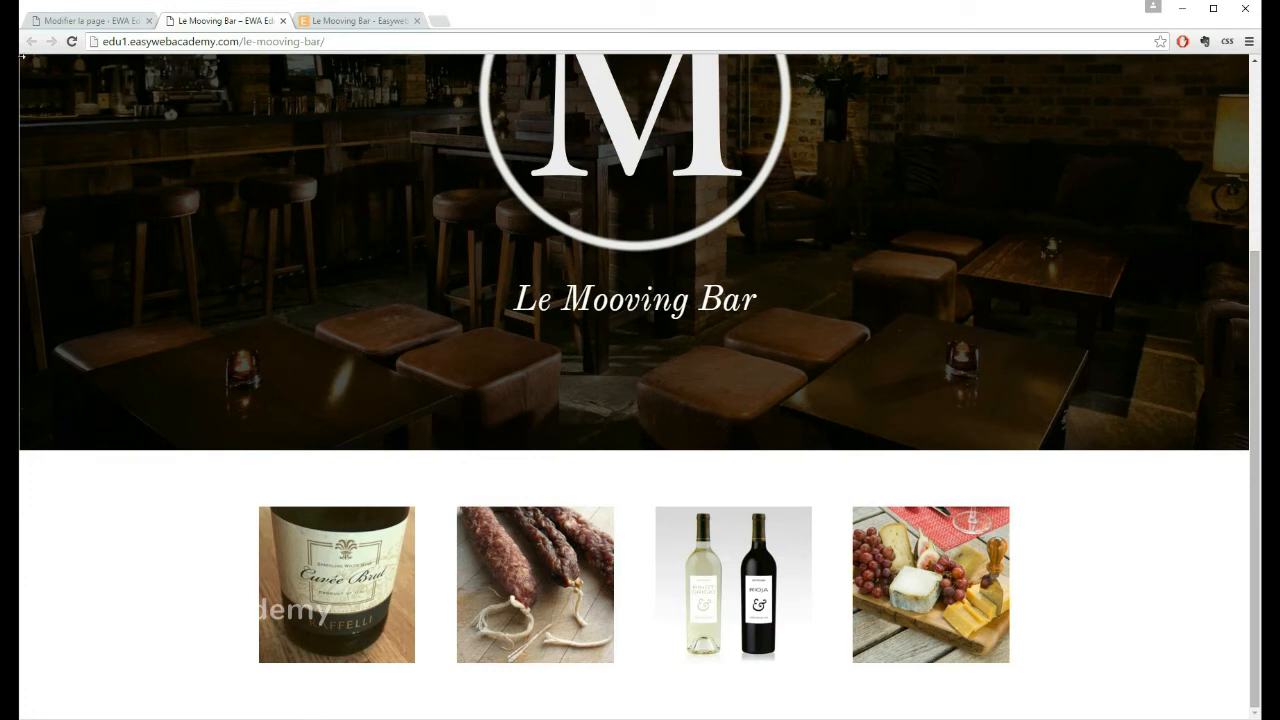
click(88, 21)
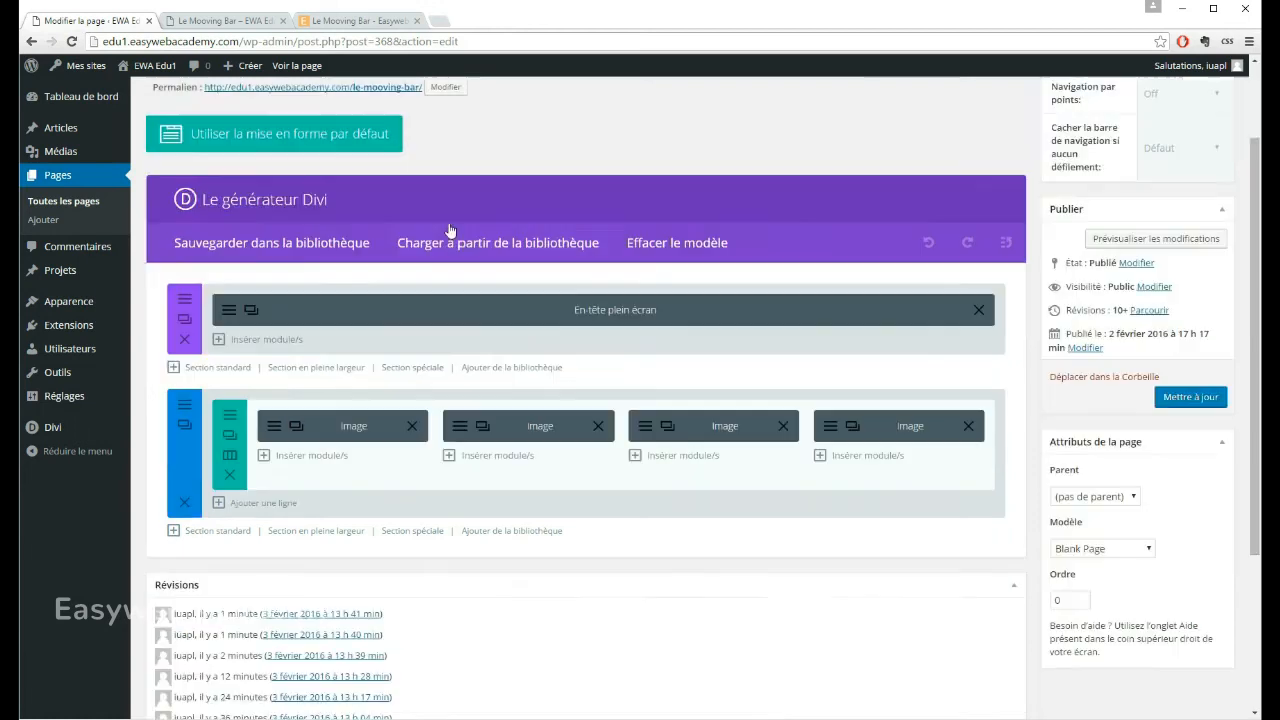
scroll(450, 231, down, 1)
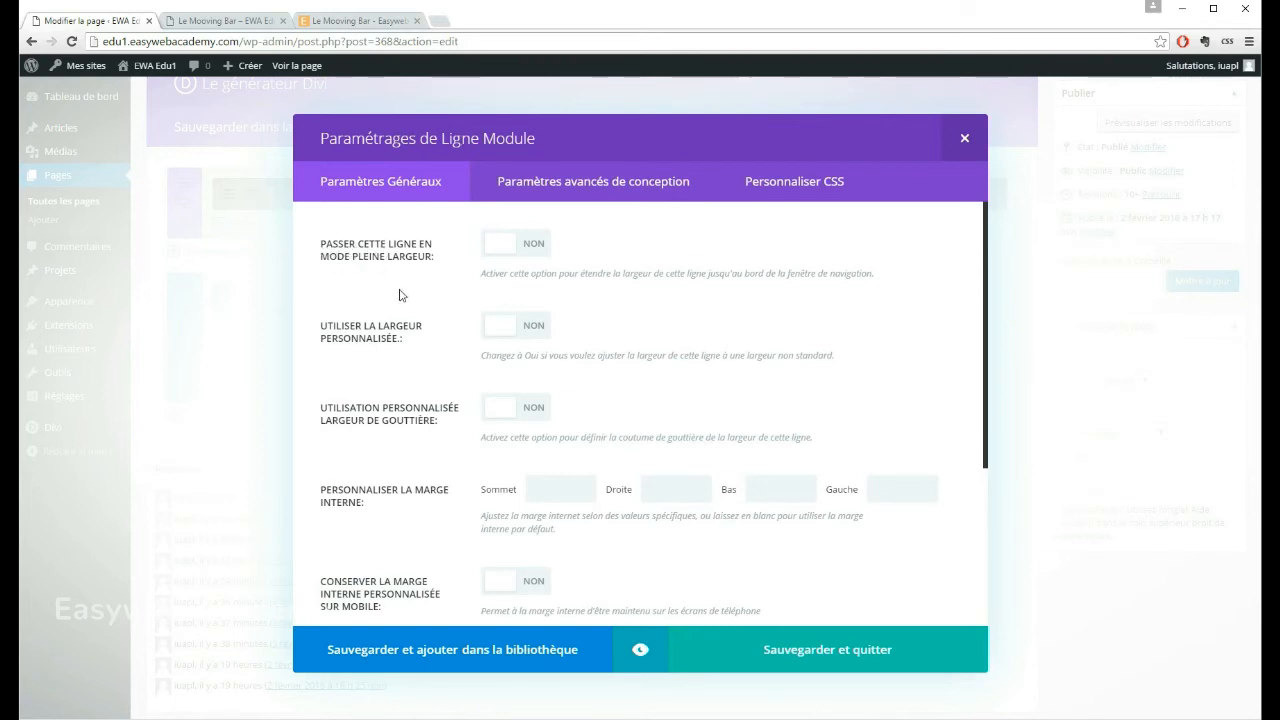
click(533, 250)
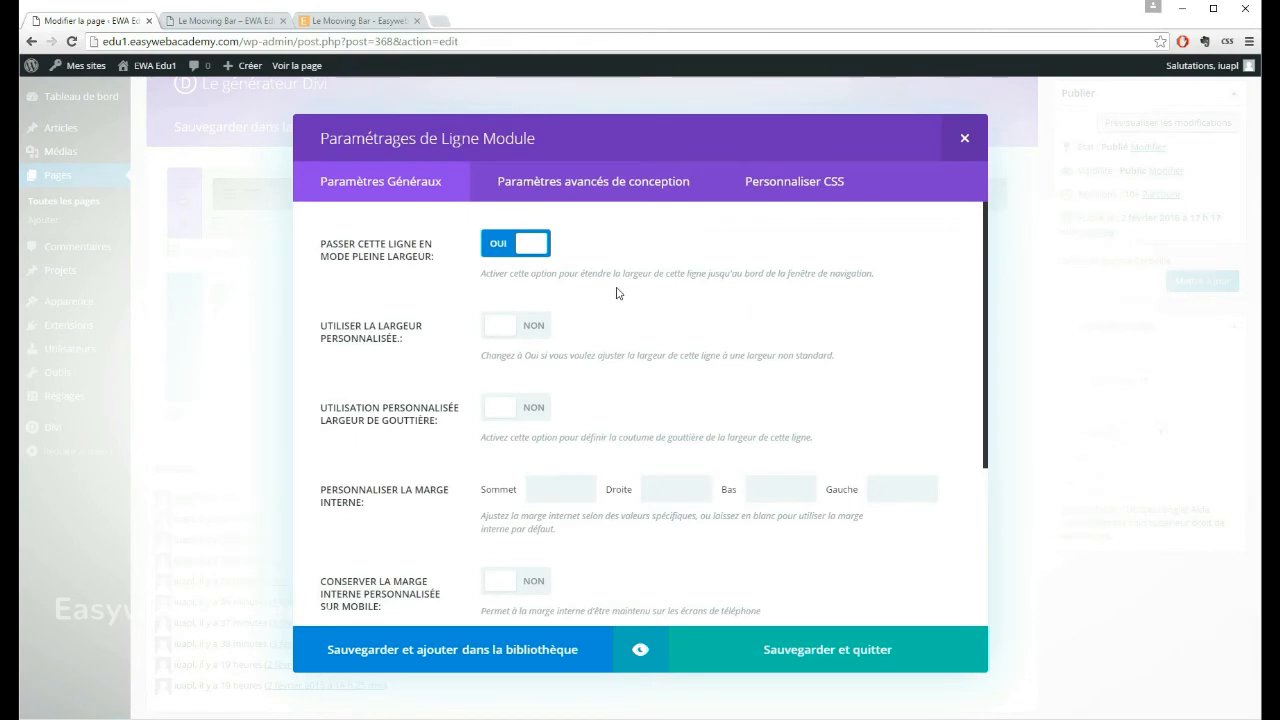
scroll(617, 293, down, 2)
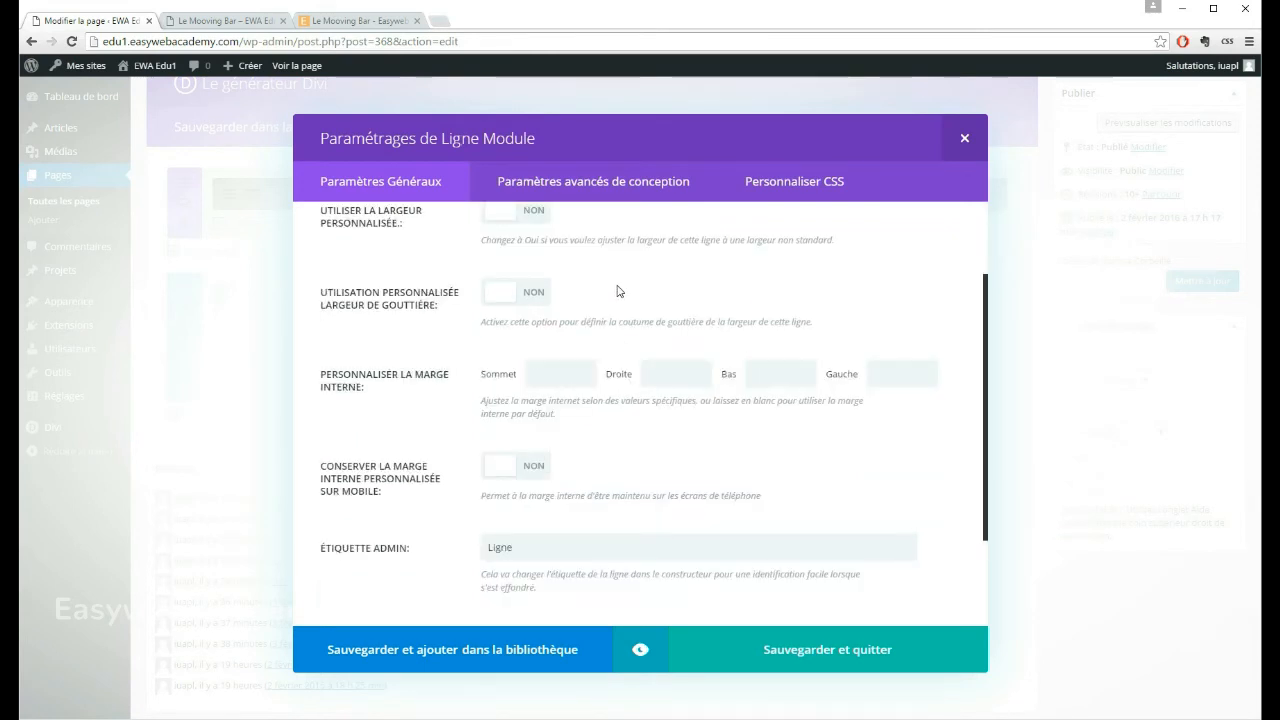
scroll(617, 291, up, 2)
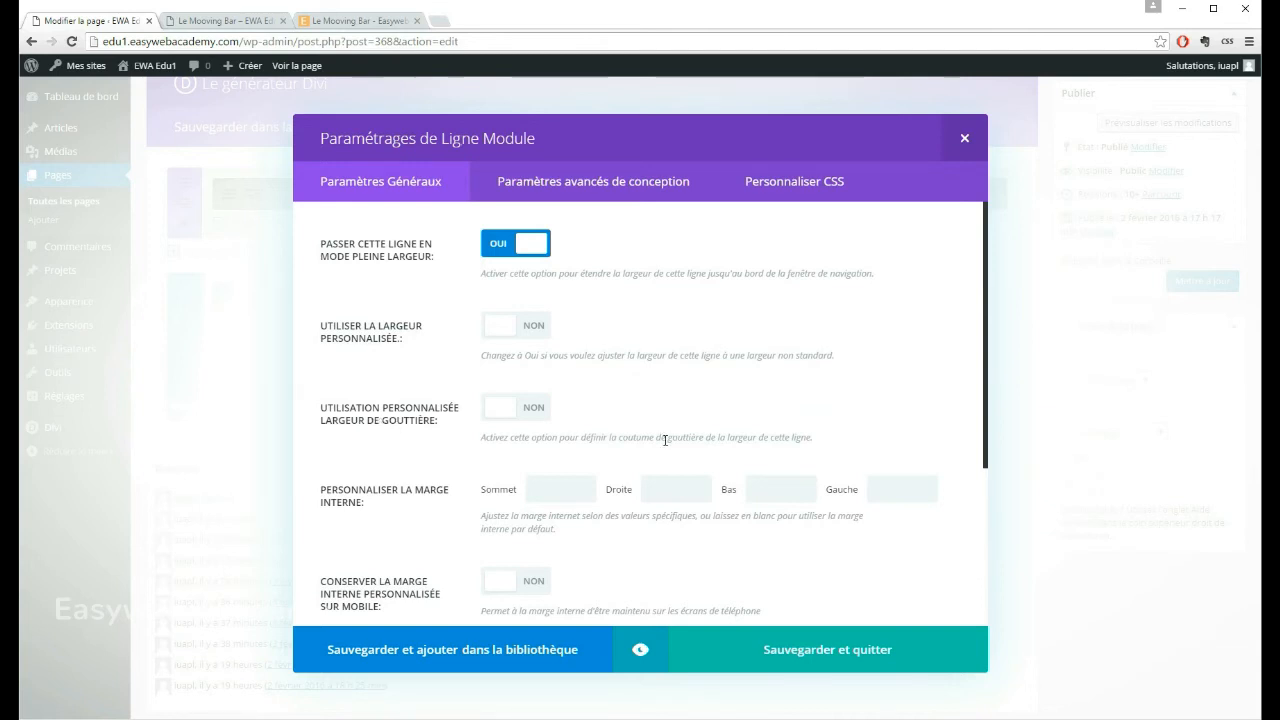
Step: Enable the custom gutter width for the image row, set the column spacing to 1, and save the row
click(548, 411)
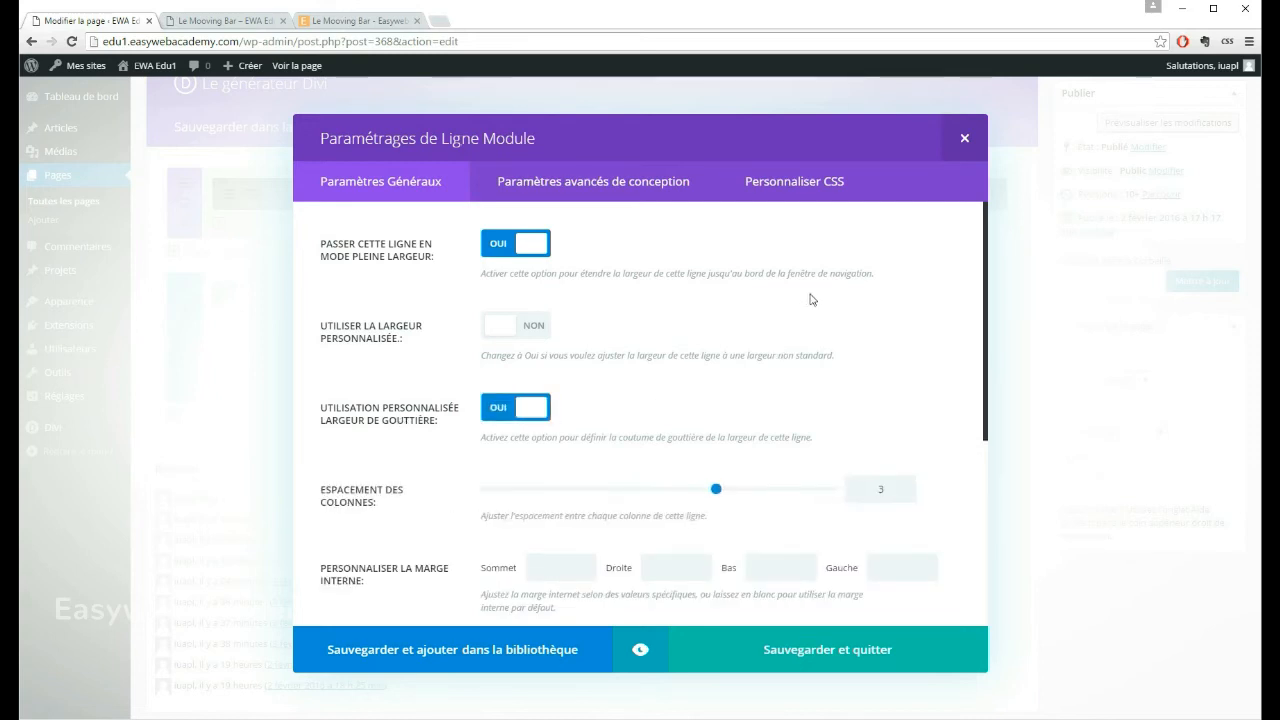
scroll(666, 298, down, 2)
scroll(632, 305, up, 1)
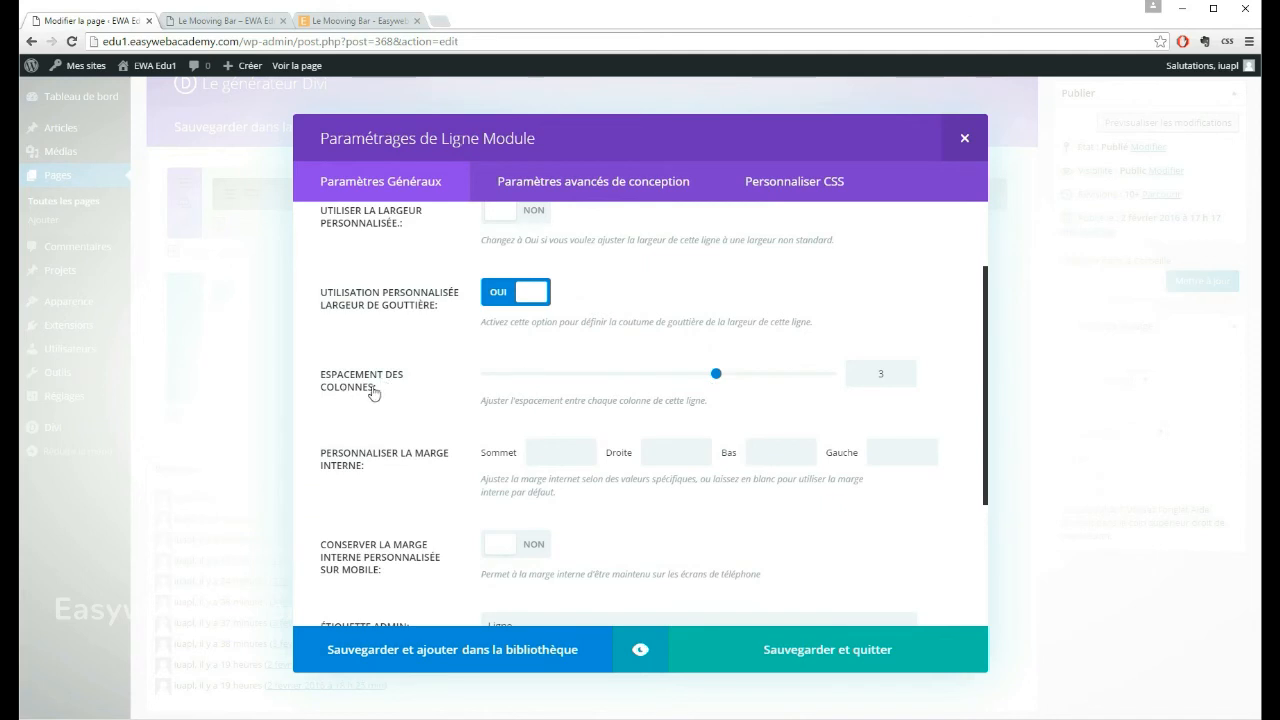
drag(716, 374, 488, 376)
click(775, 656)
Step: Update the page and refresh the published Le Mooving Bar page to check the full-width image row
click(1191, 281)
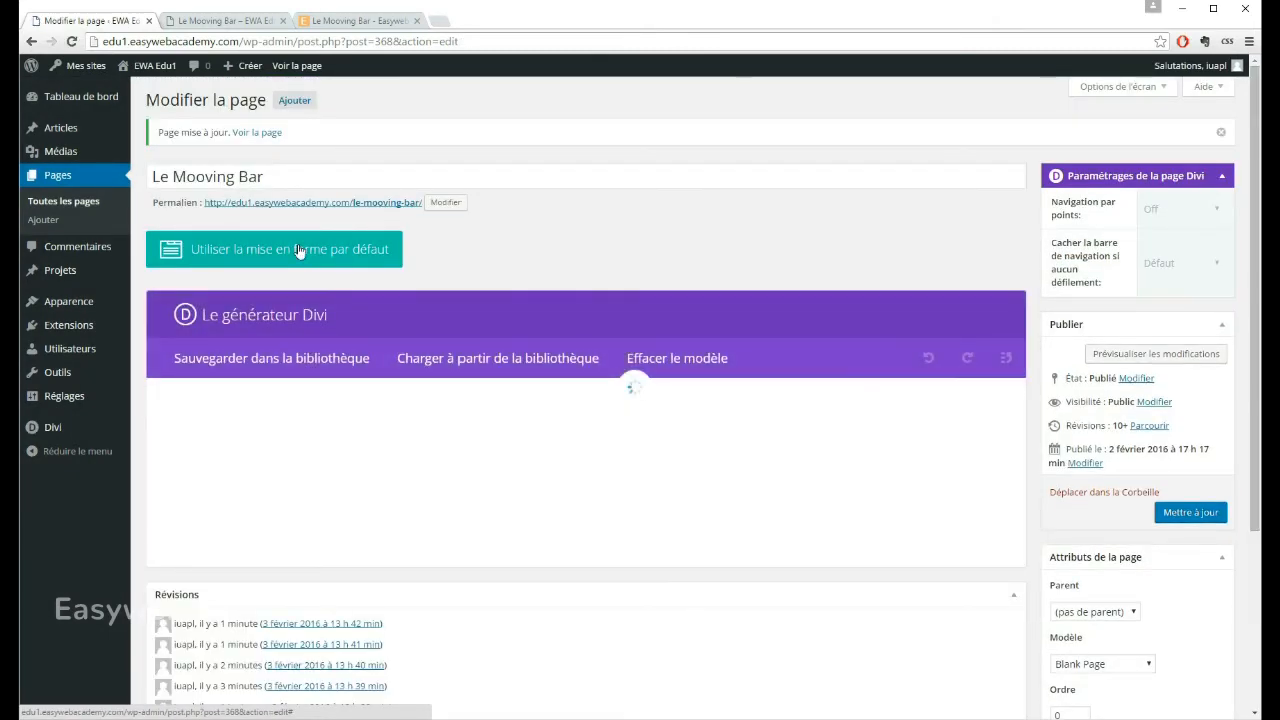
click(225, 22)
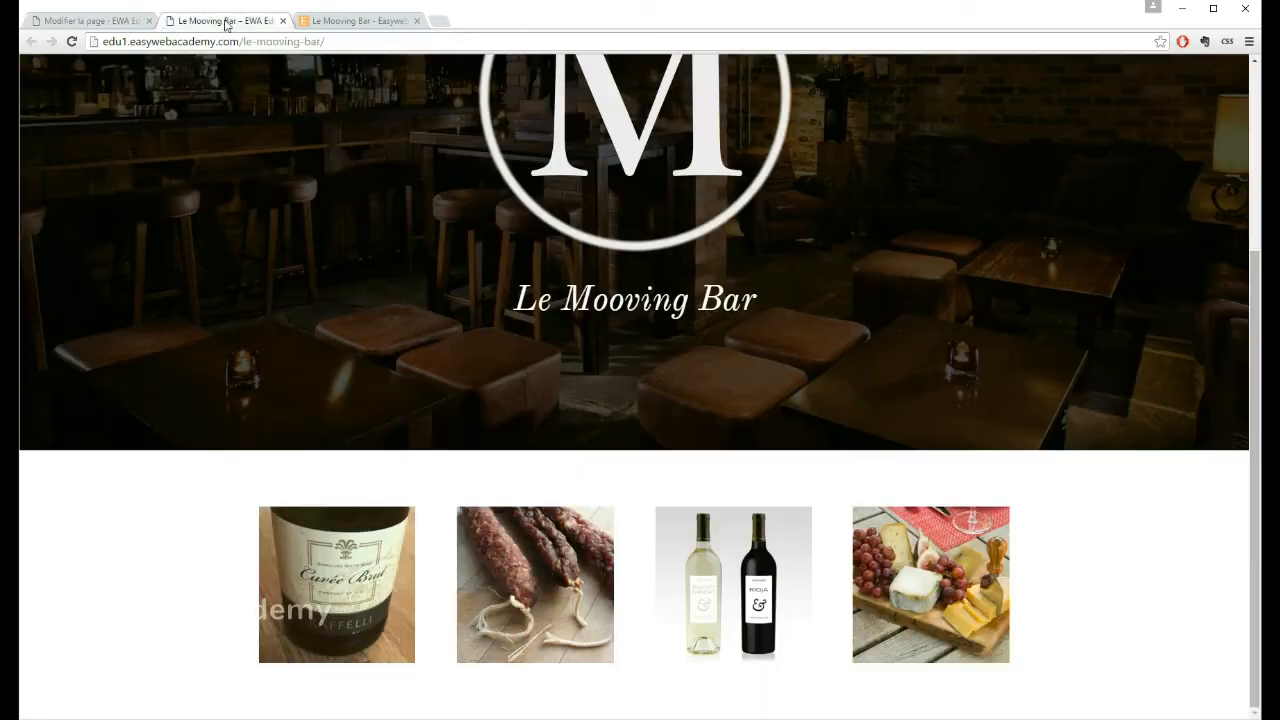
click(72, 42)
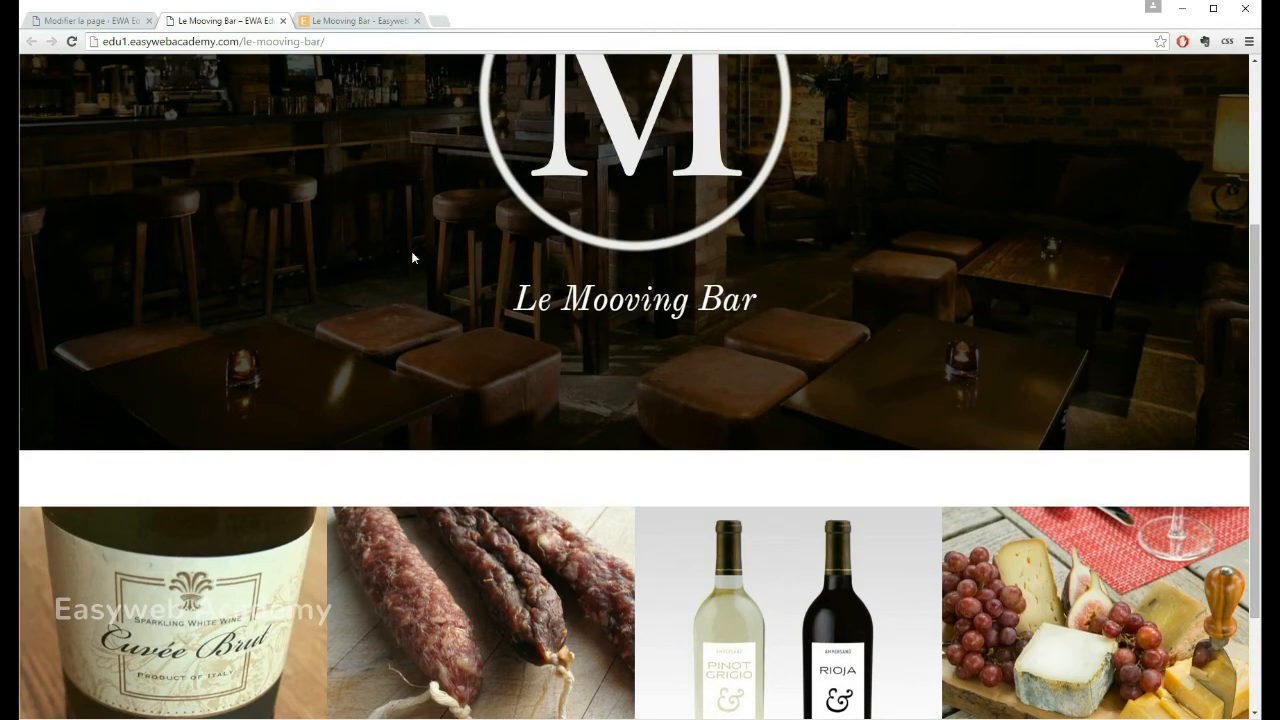
scroll(411, 258, down, 2)
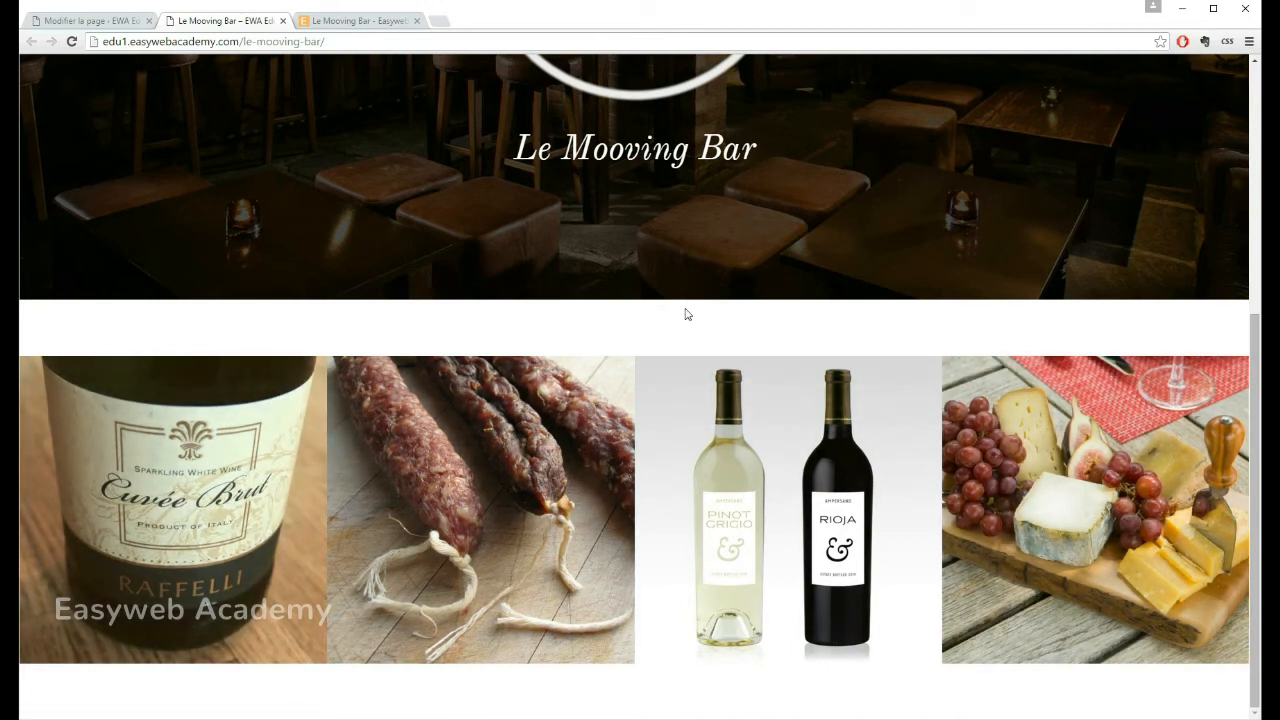
Step: Check that the sausages and wine bottles images still enlarge from the full-width row, closing each enlargement
click(605, 380)
click(946, 72)
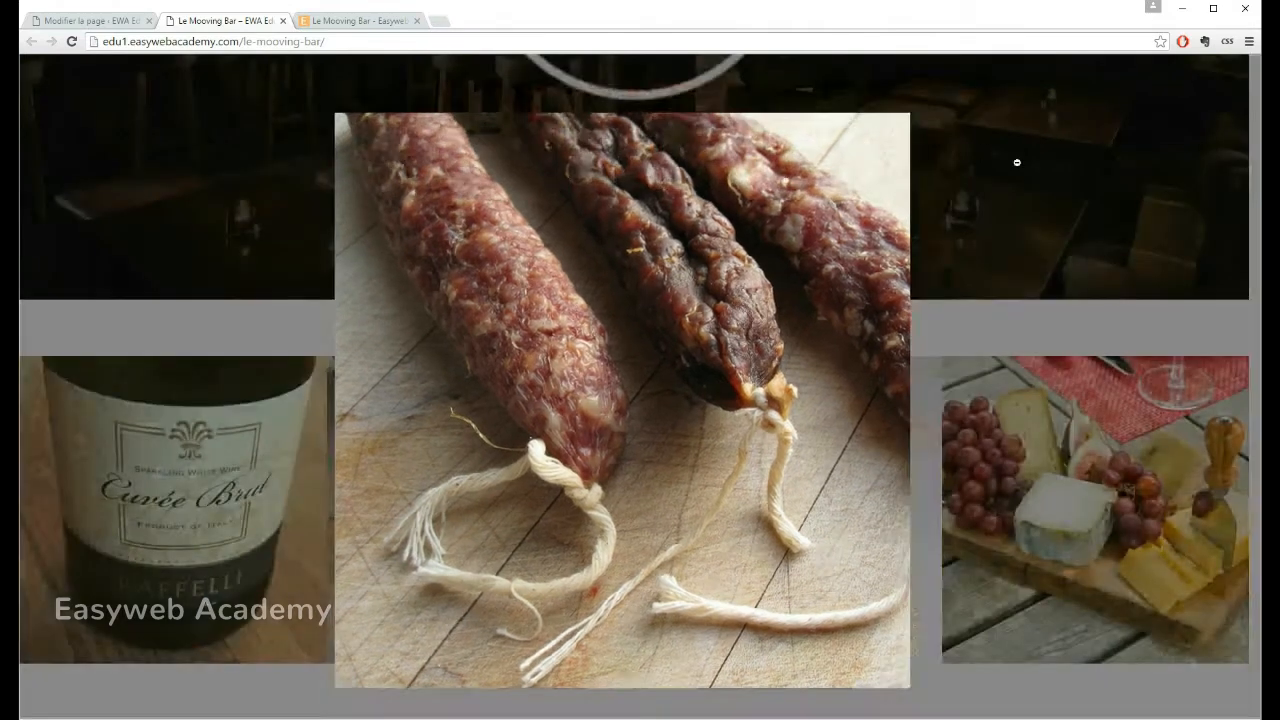
click(780, 483)
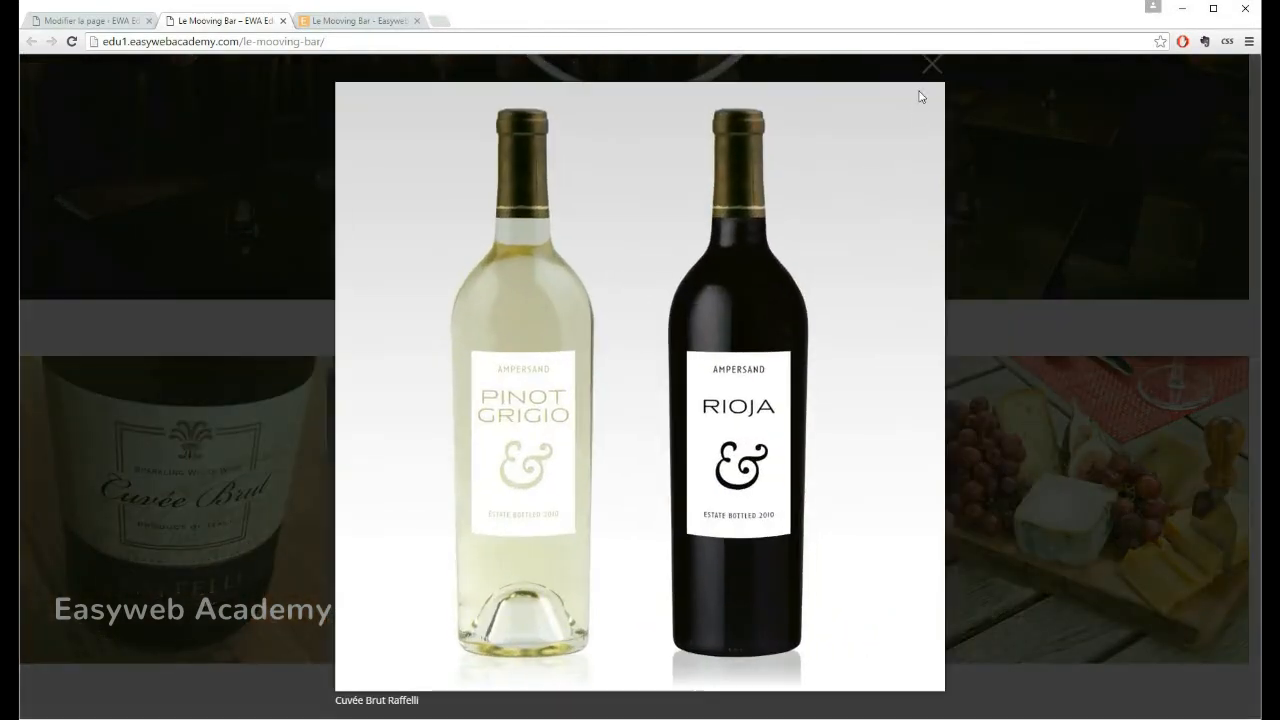
click(931, 62)
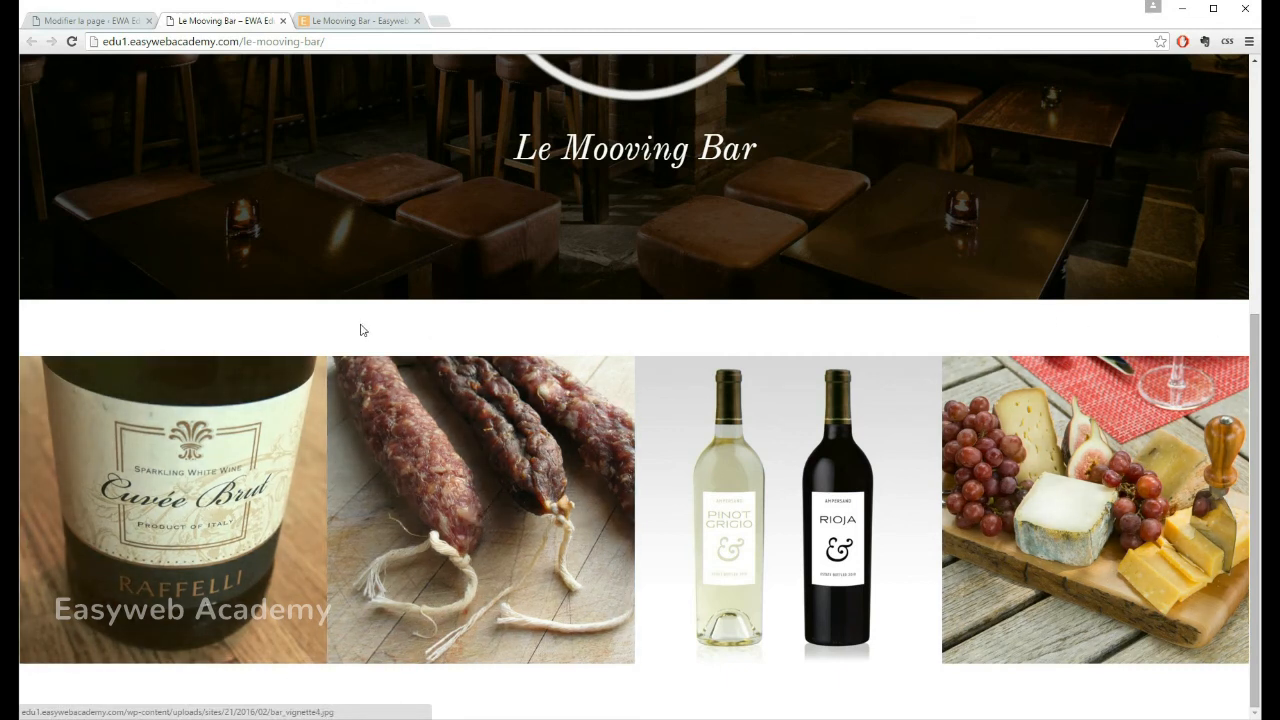
Step: Switch back to the Le Mooving Bar page editor to work on the section containing the four images
click(89, 21)
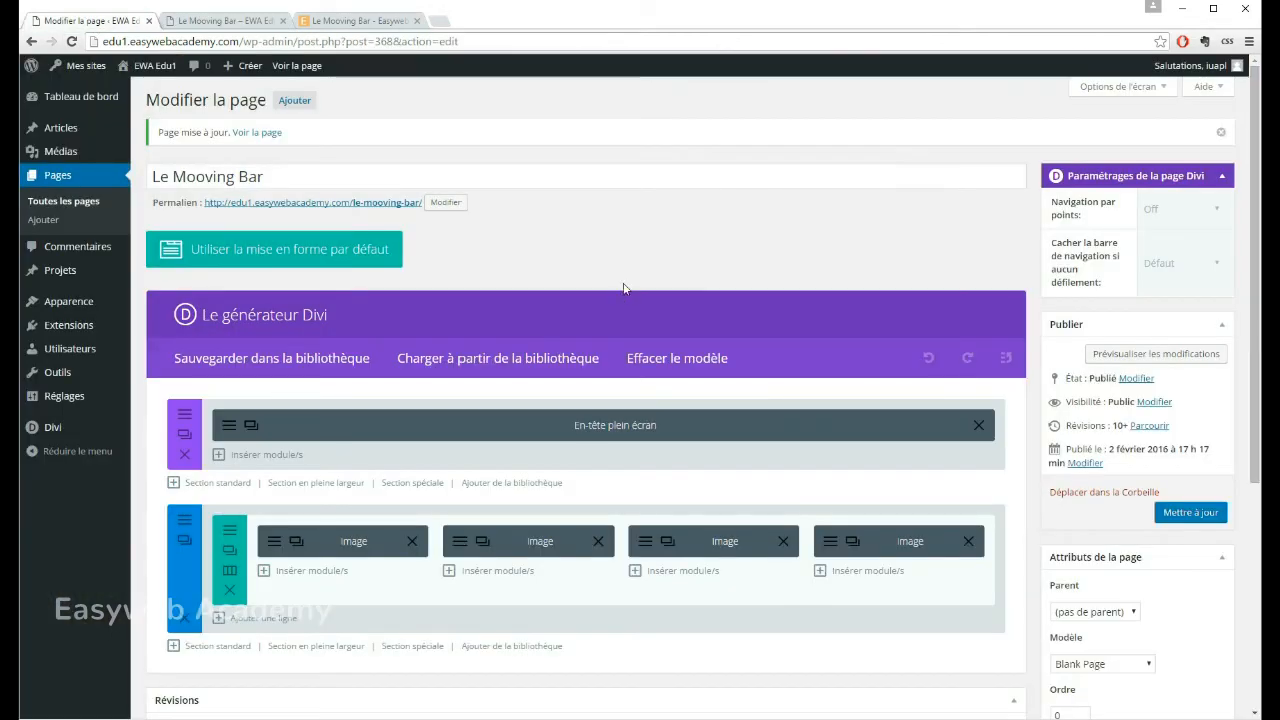
scroll(549, 266, down, 1)
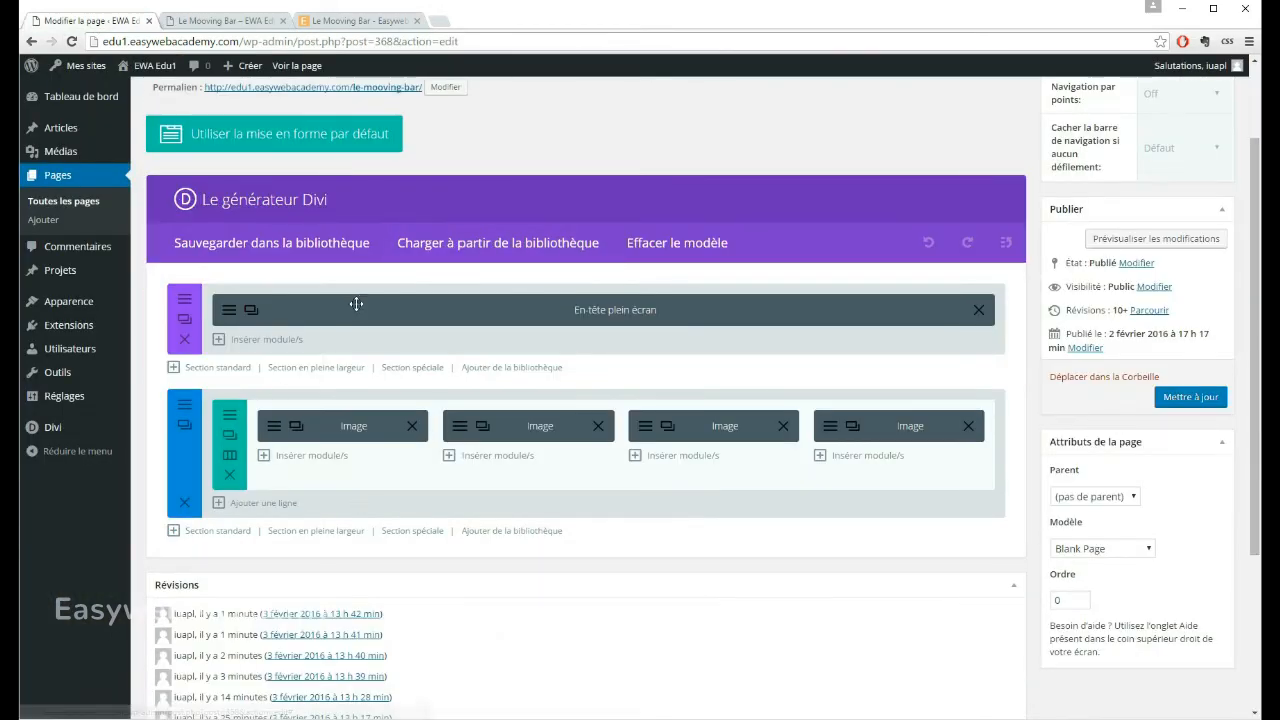
scroll(357, 306, down, 1)
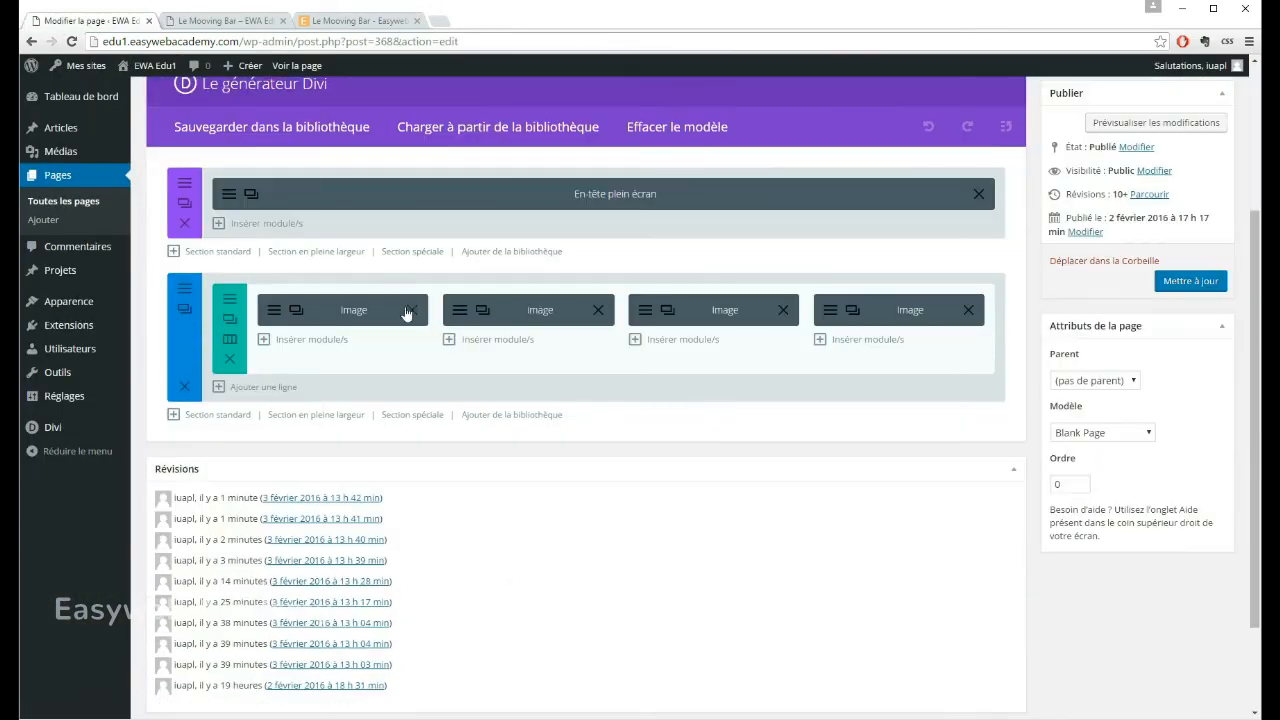
click(199, 289)
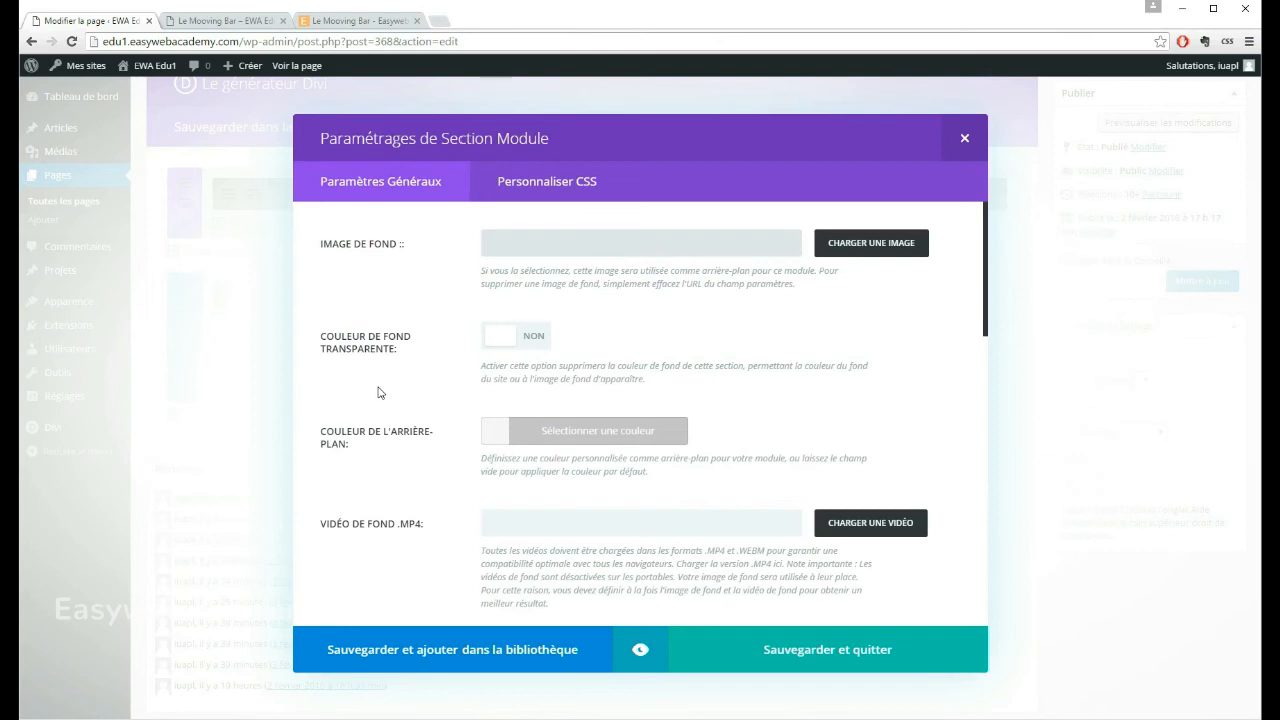
click(600, 436)
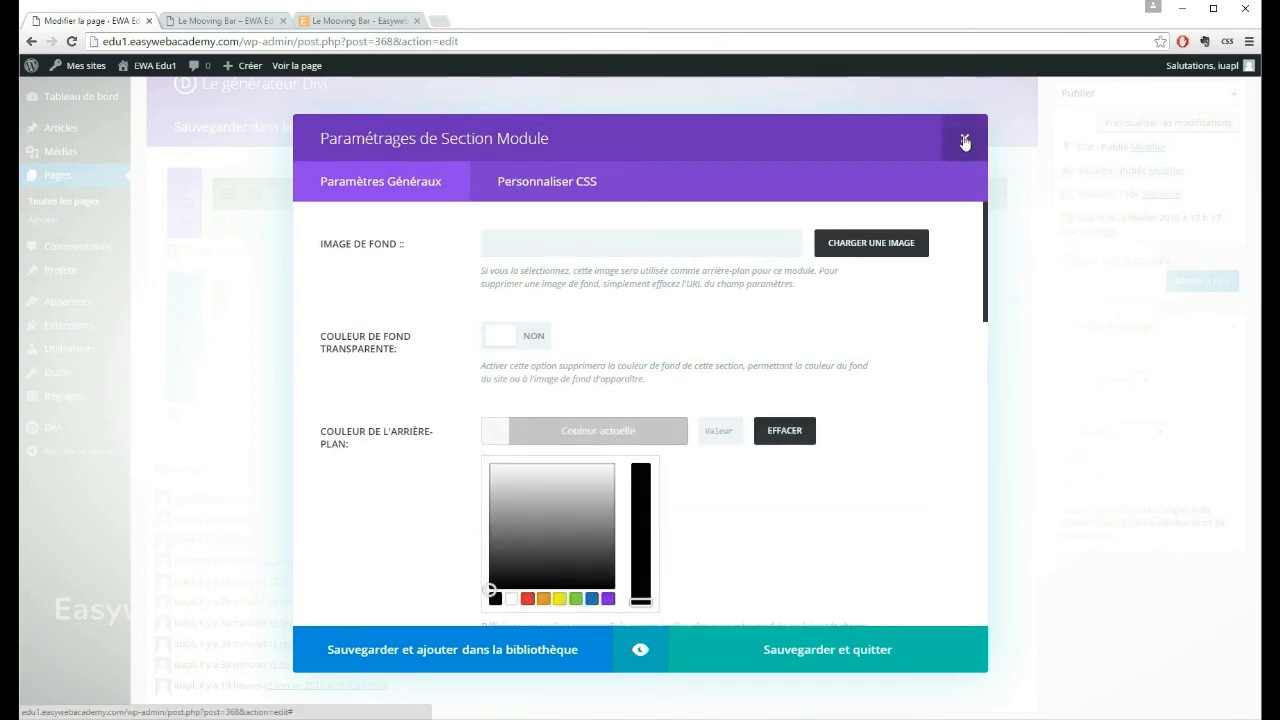
click(964, 138)
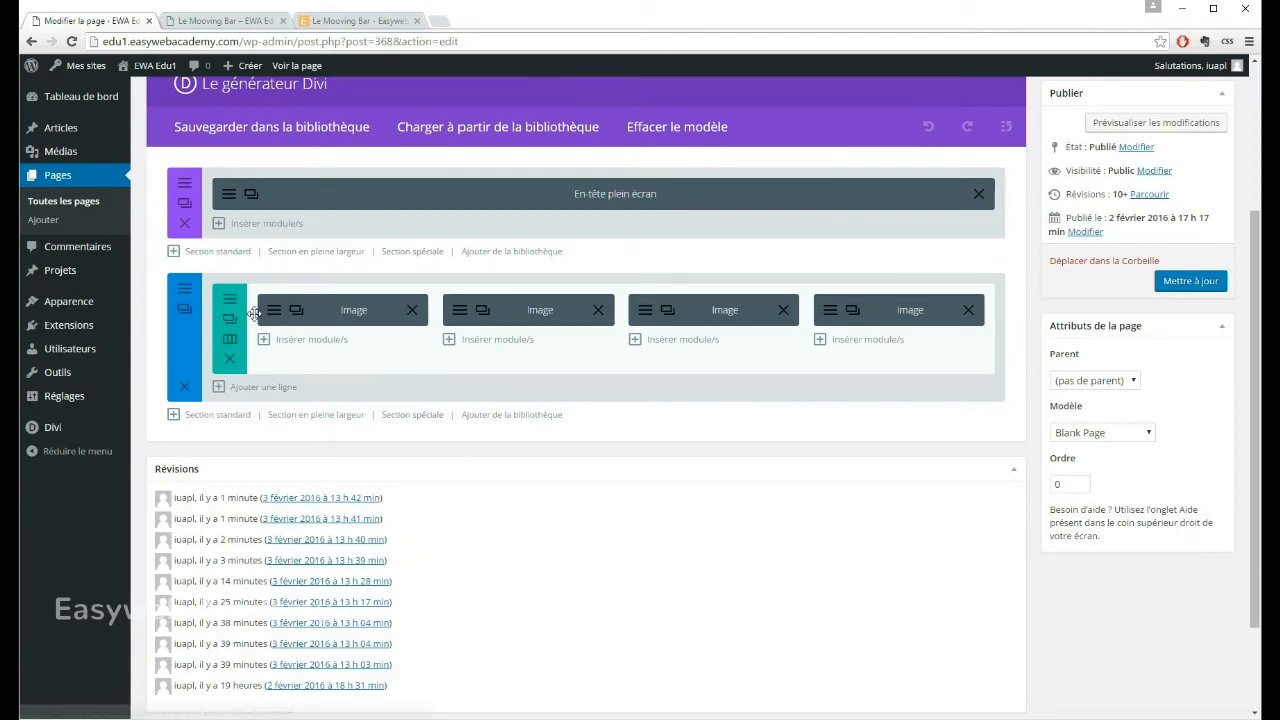
Step: Set the image section's background colour to the red swatch #dd3333 and save the section settings
click(183, 293)
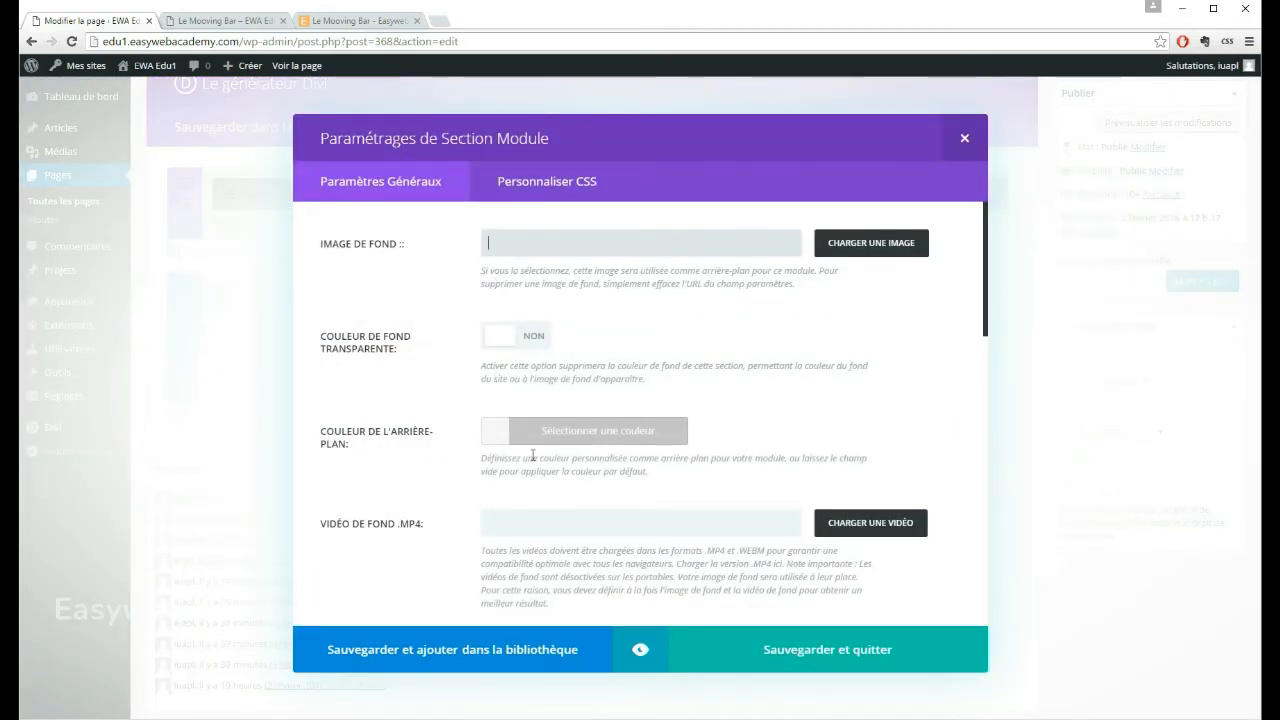
click(545, 434)
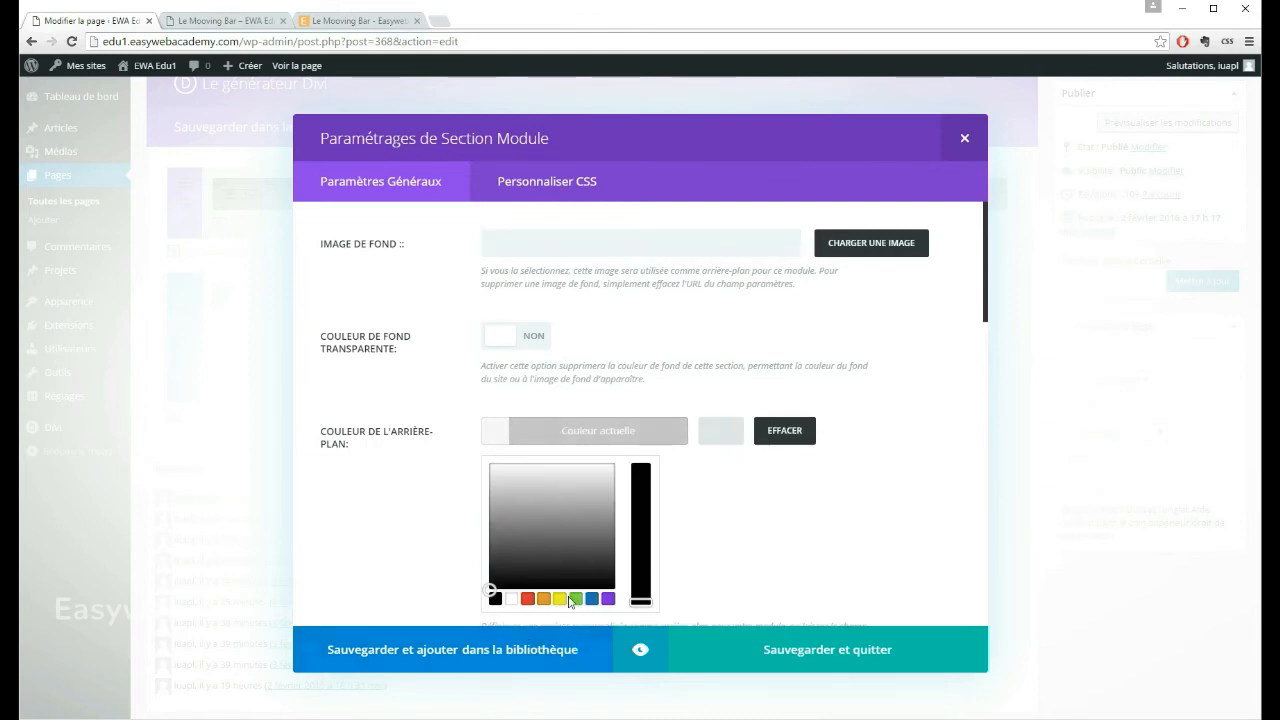
click(527, 598)
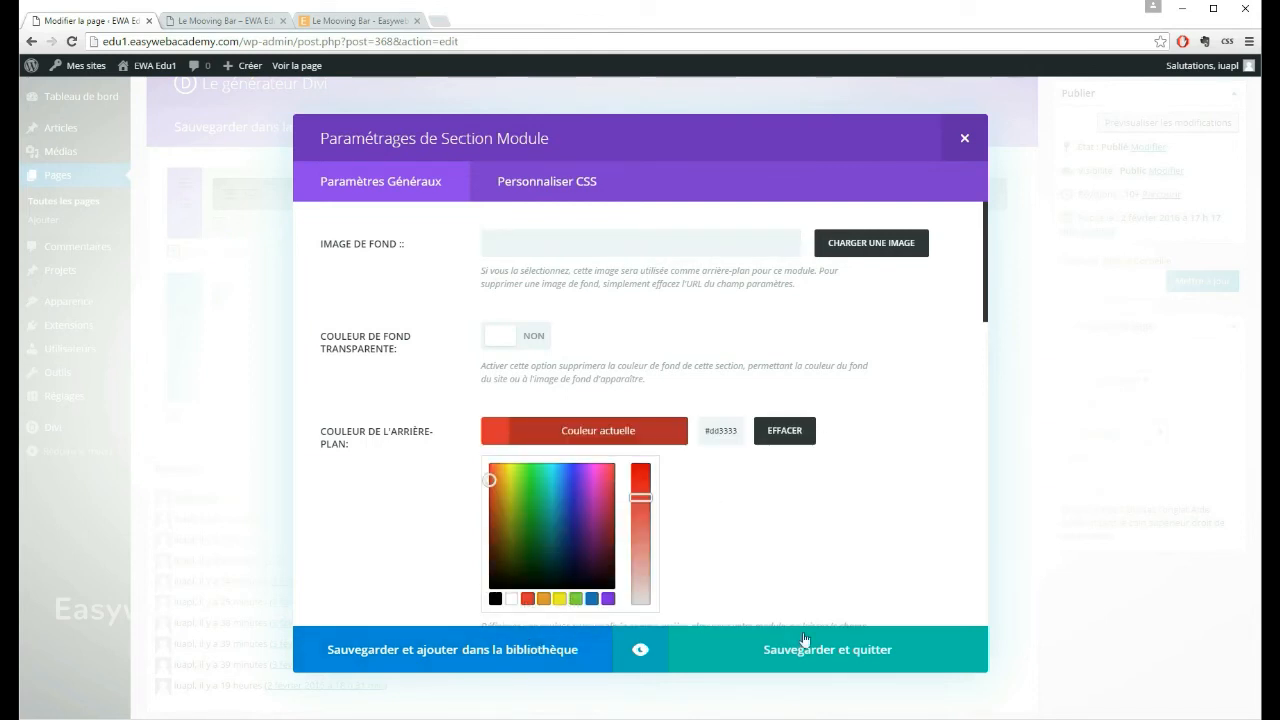
click(830, 662)
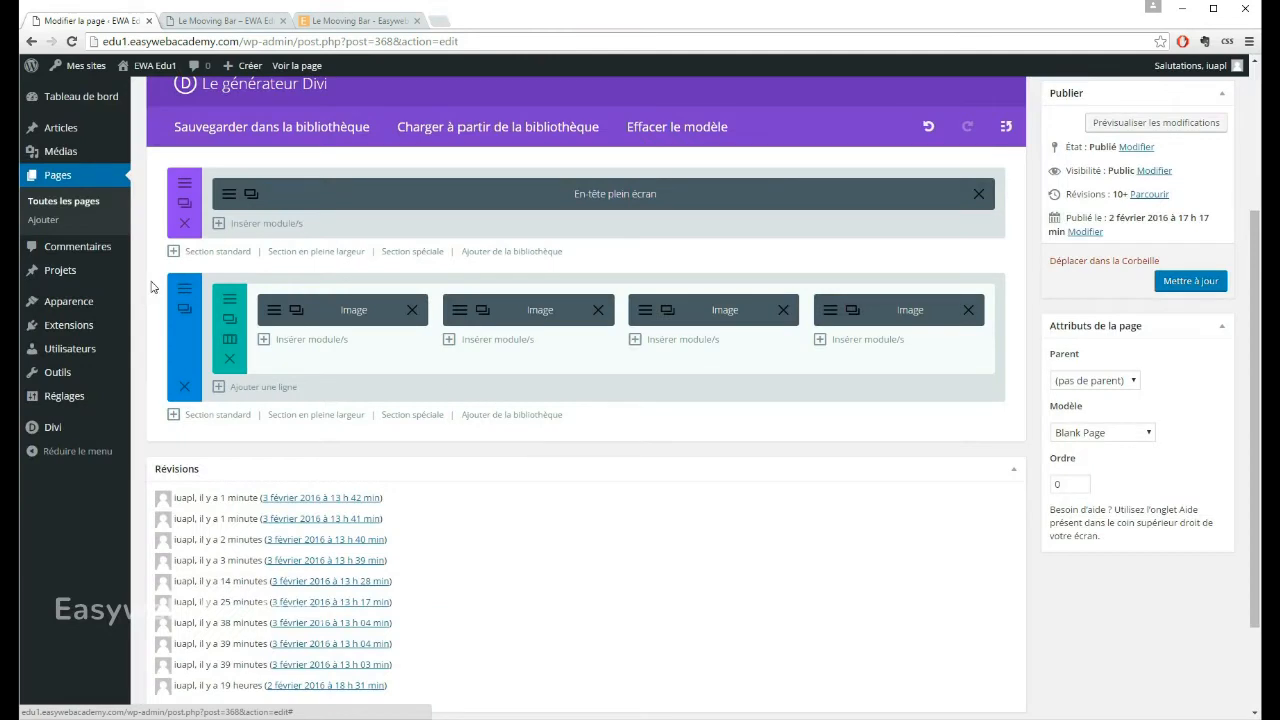
Step: Set the image row's background colour to the green swatch in its advanced design settings and save the row
click(229, 318)
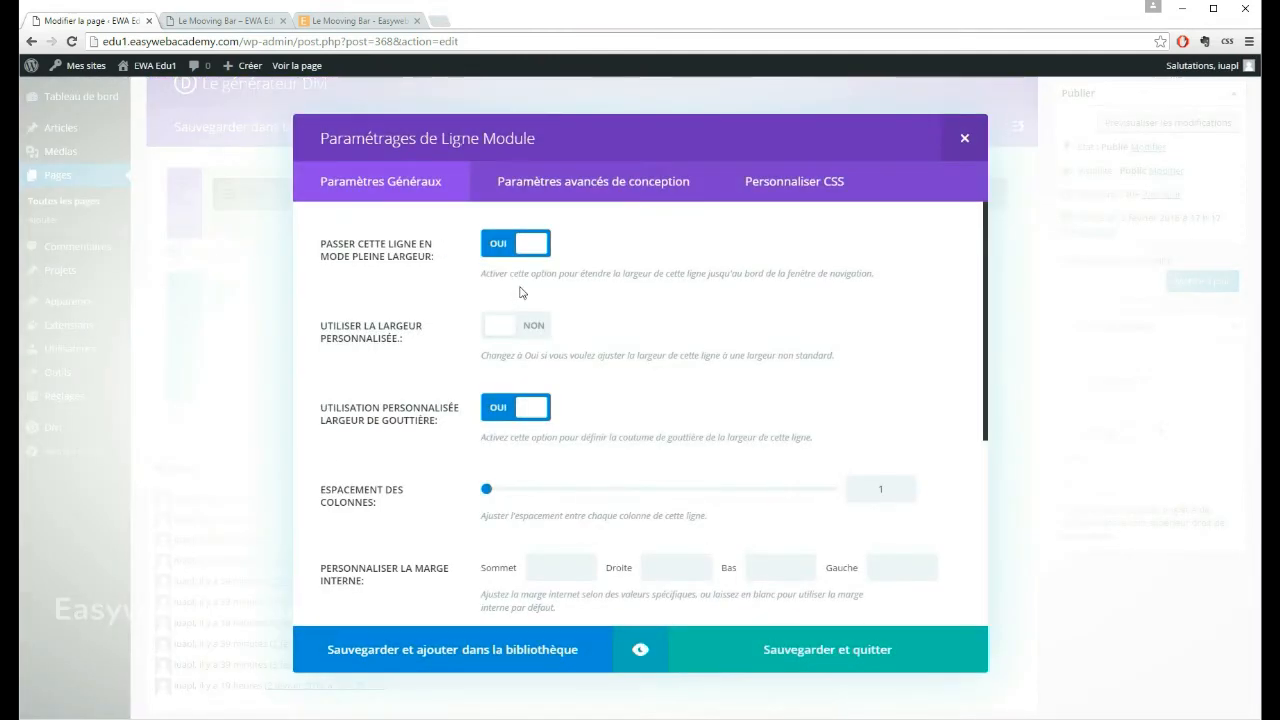
scroll(562, 314, down, 1)
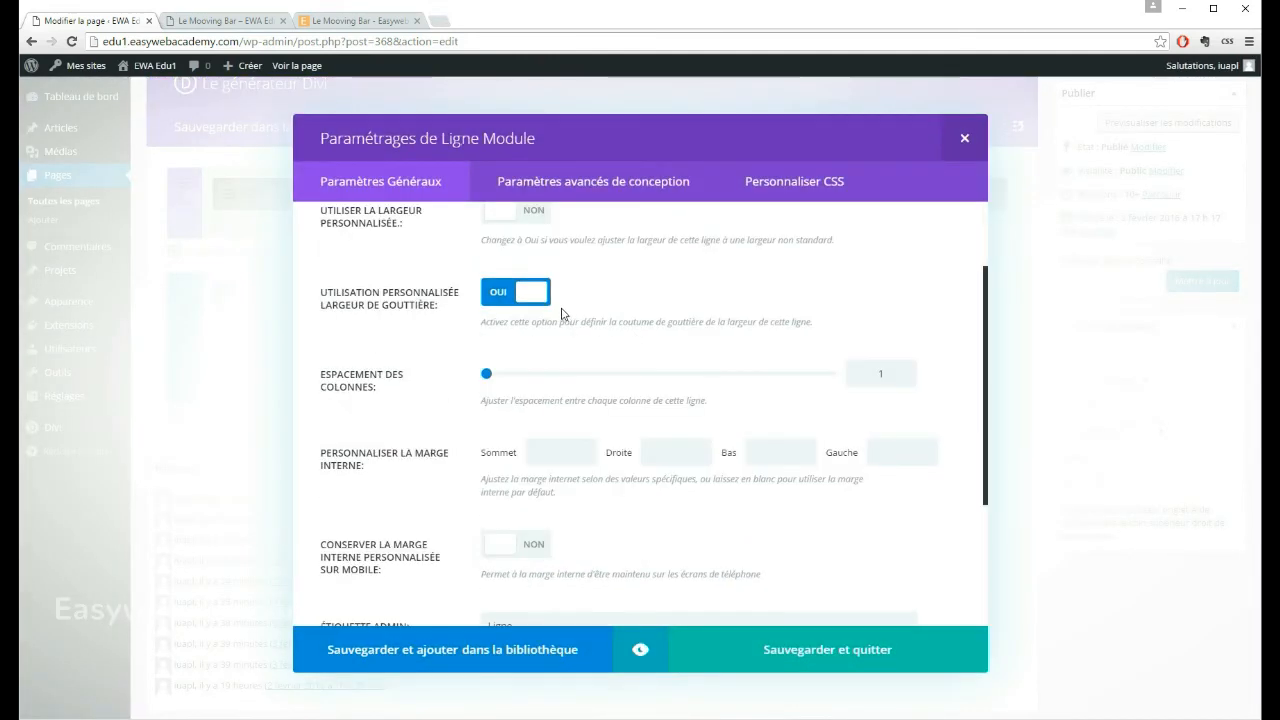
scroll(562, 314, down, 1)
scroll(563, 309, up, 2)
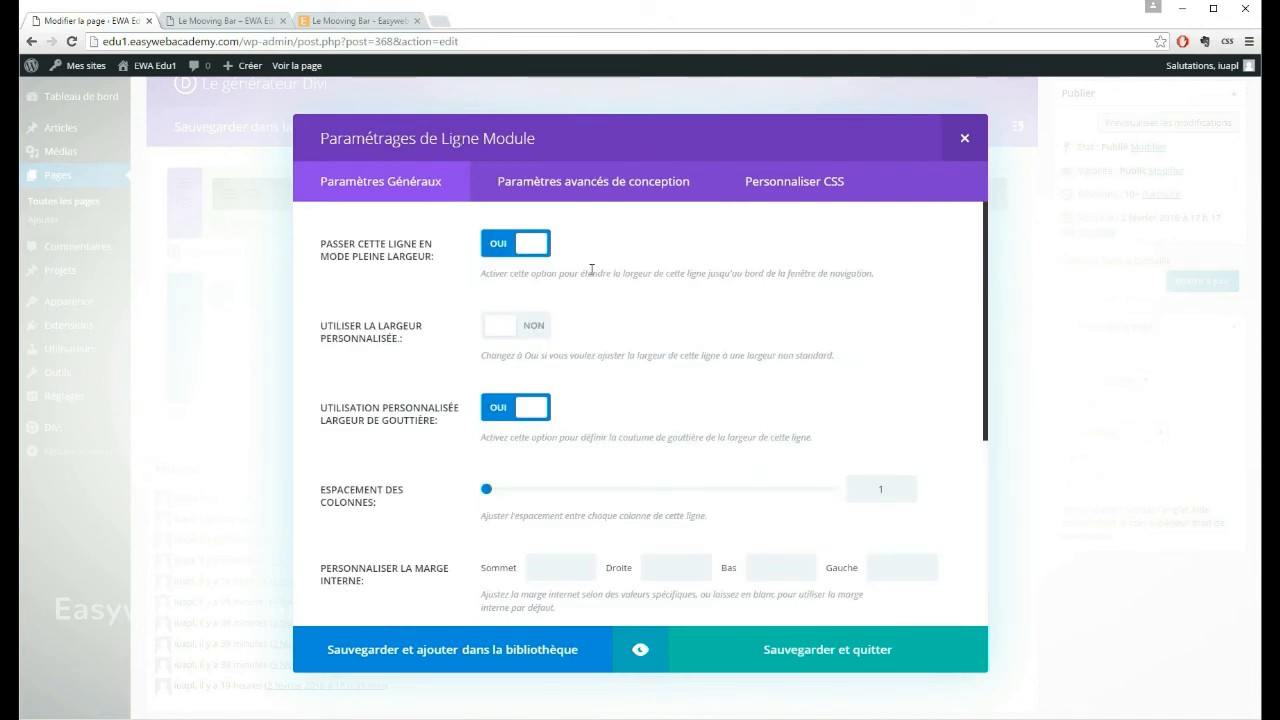
scroll(591, 288, down, 3)
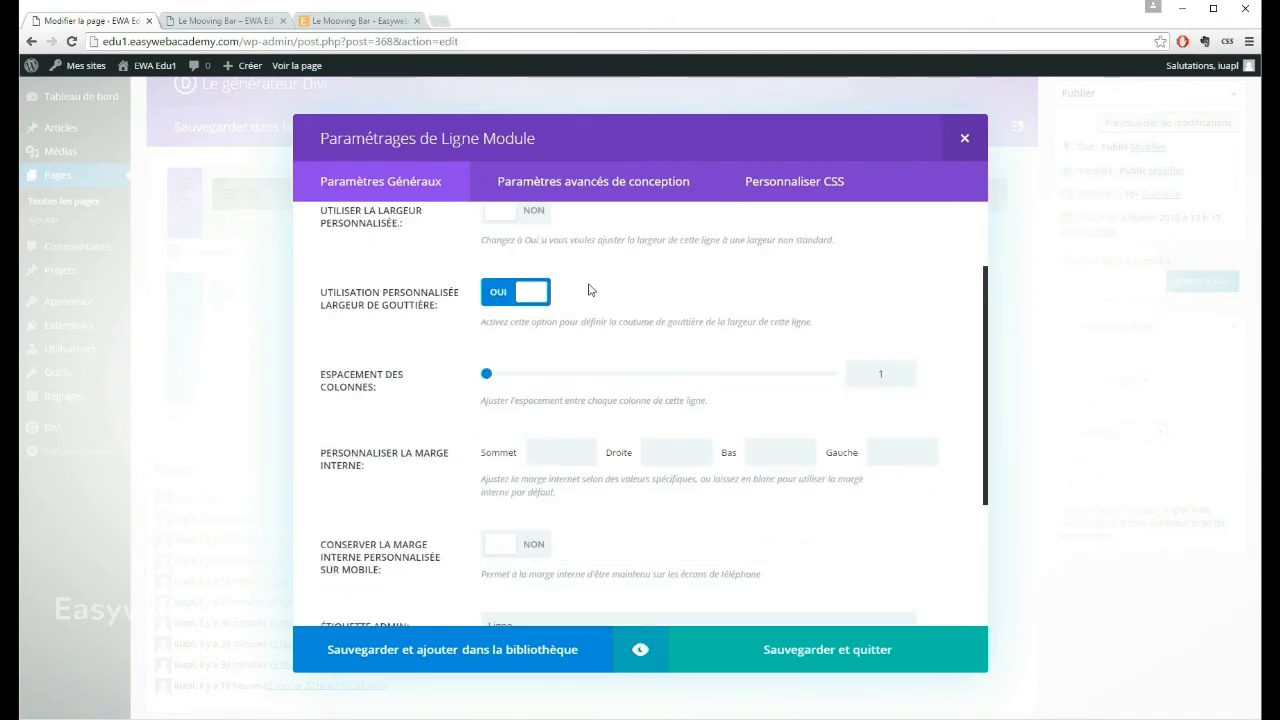
click(566, 186)
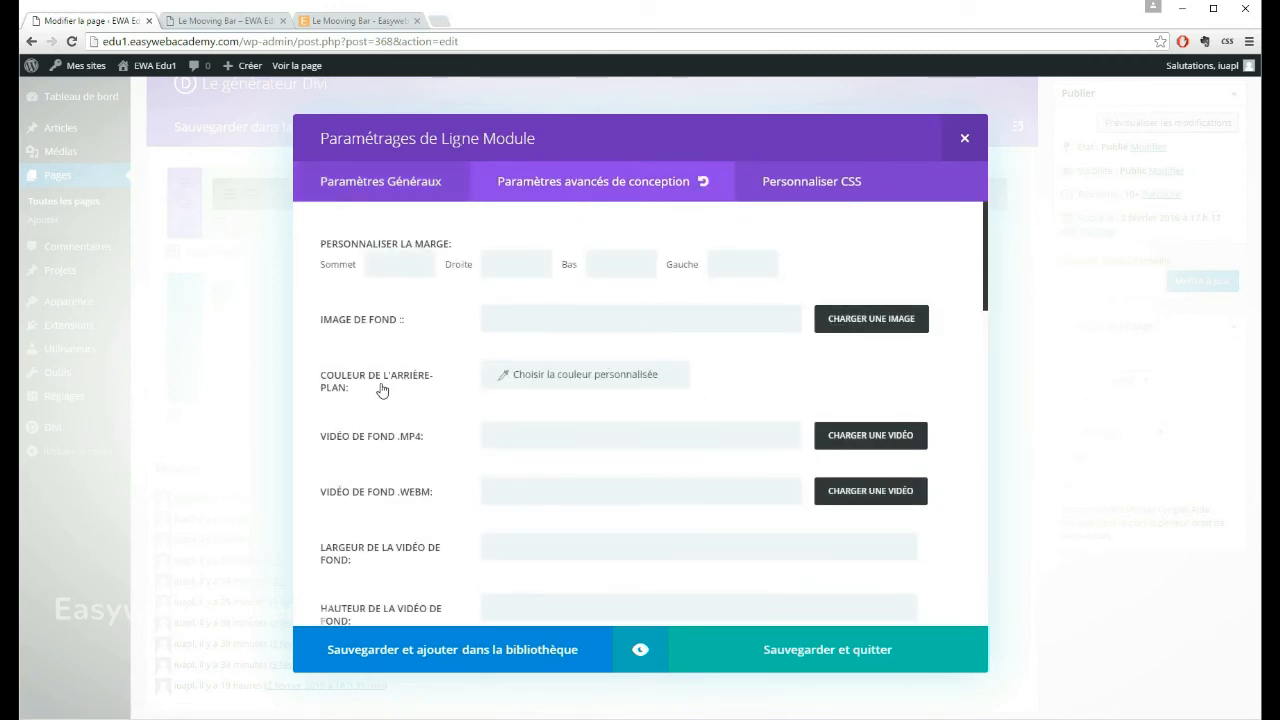
click(561, 378)
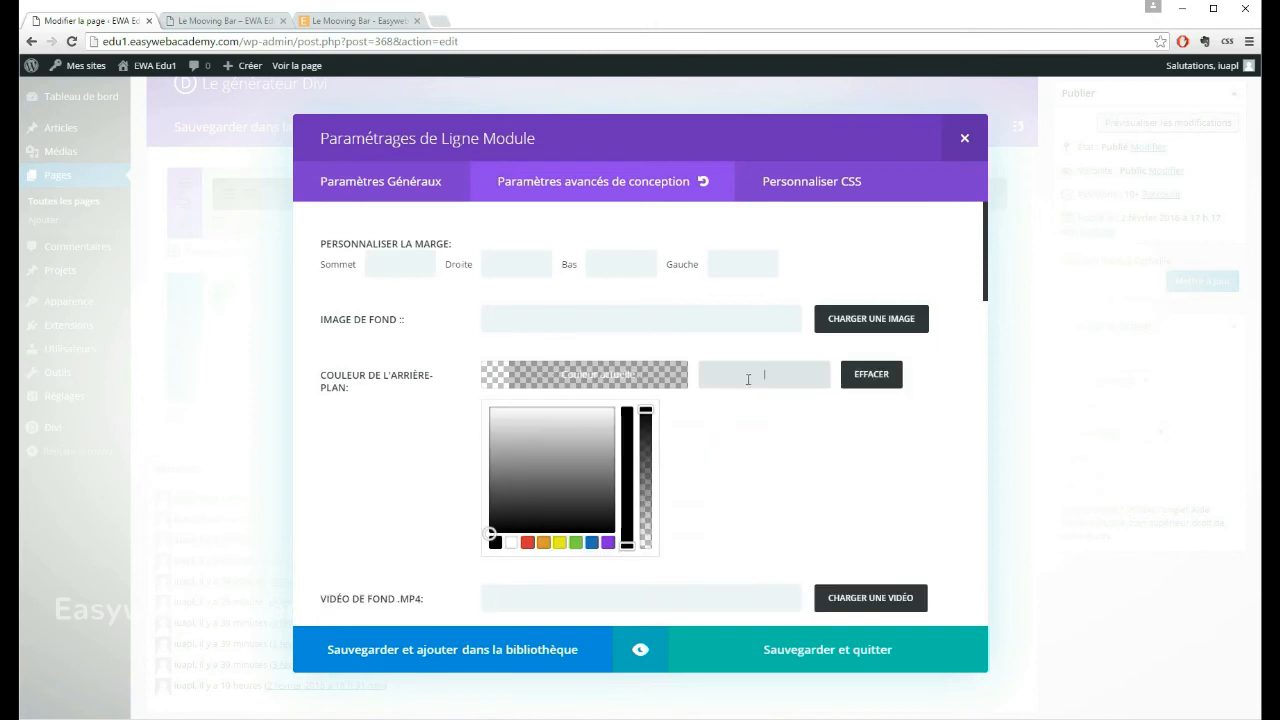
click(576, 543)
click(797, 664)
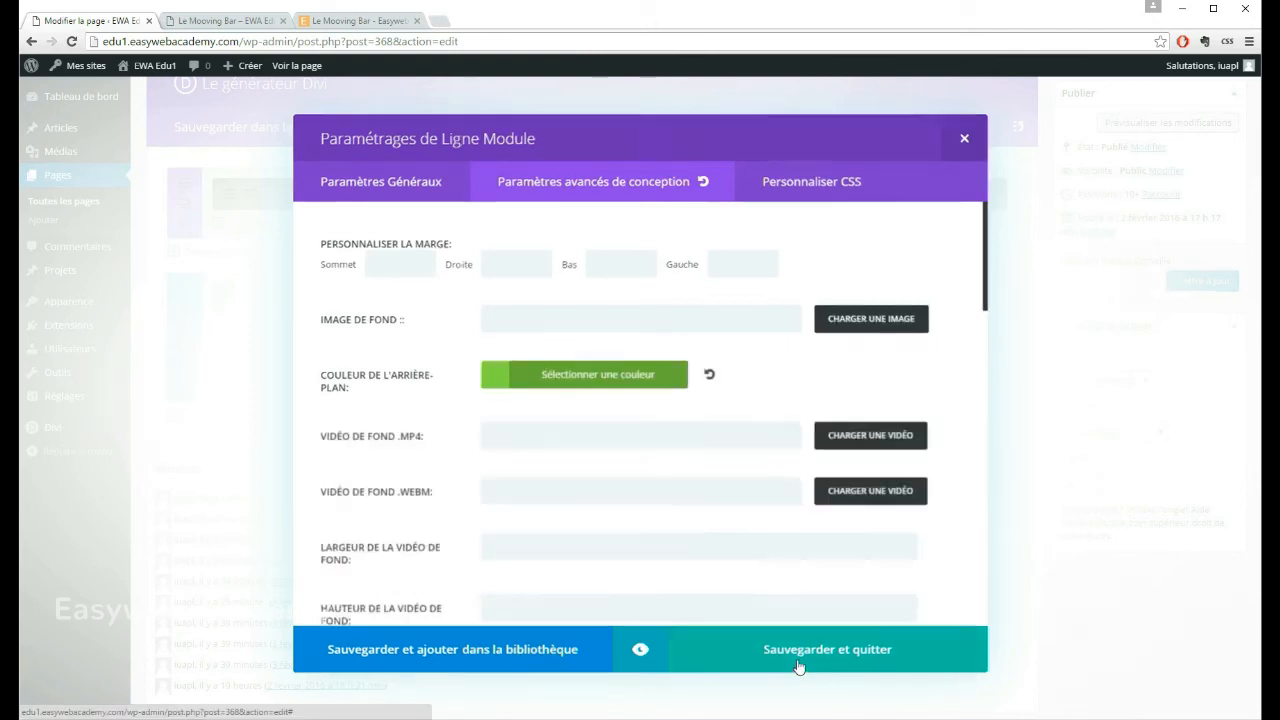
Step: Update the page and view the section and row backgrounds on the published Le Mooving Bar page
click(1205, 281)
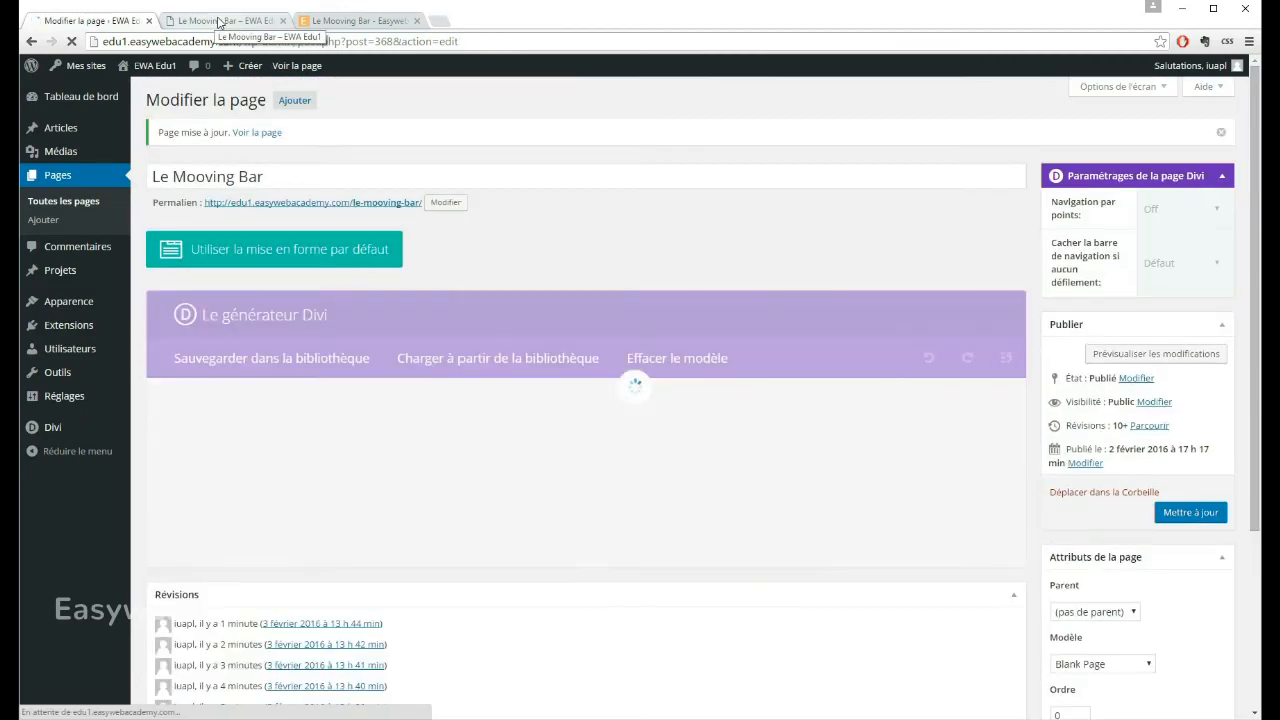
click(218, 22)
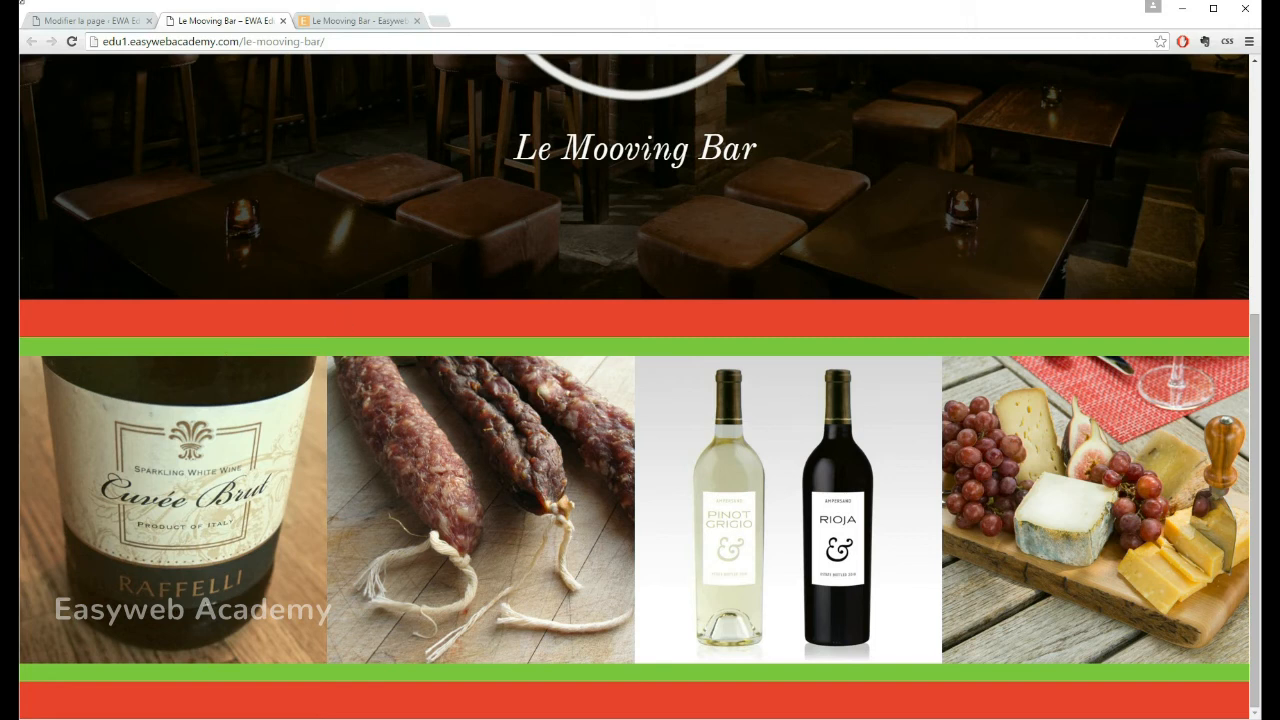
Step: In the page editor, set the image section's custom padding to 0 on all four sides and save the section settings
click(80, 20)
scroll(510, 220, down, 3)
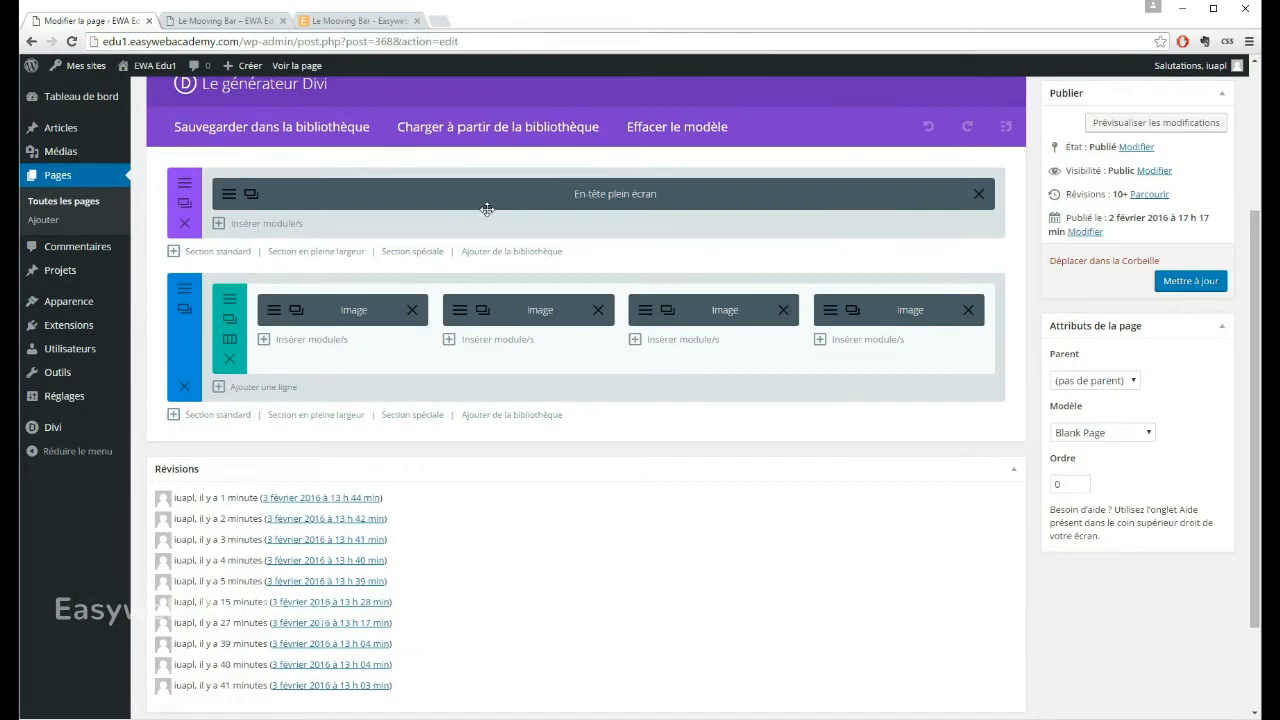
click(185, 289)
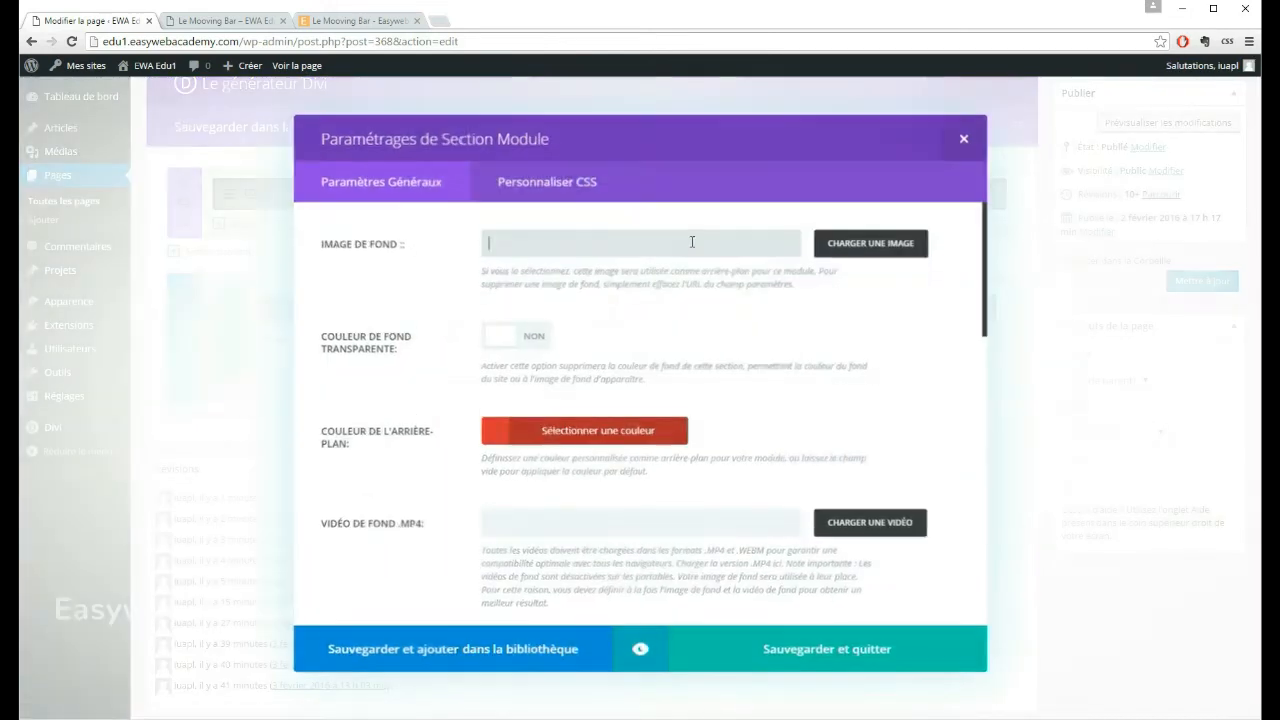
scroll(420, 266, down, 4)
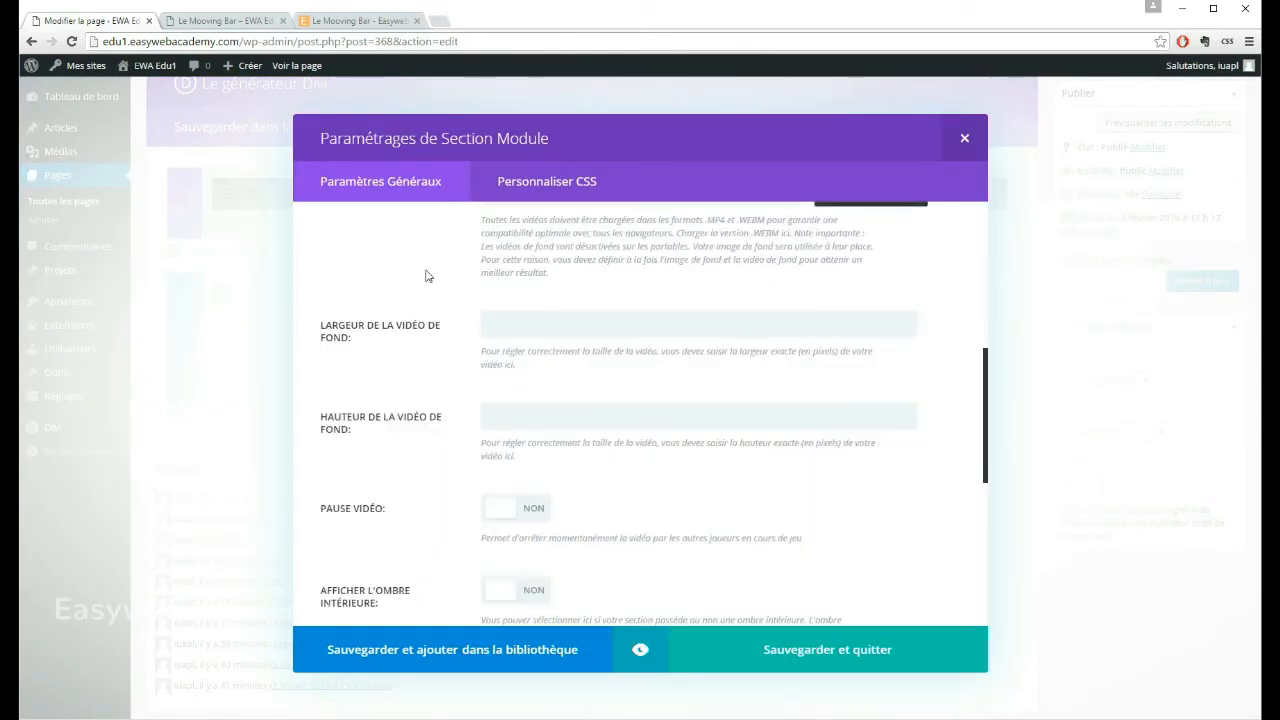
scroll(430, 288, down, 3)
scroll(437, 303, down, 2)
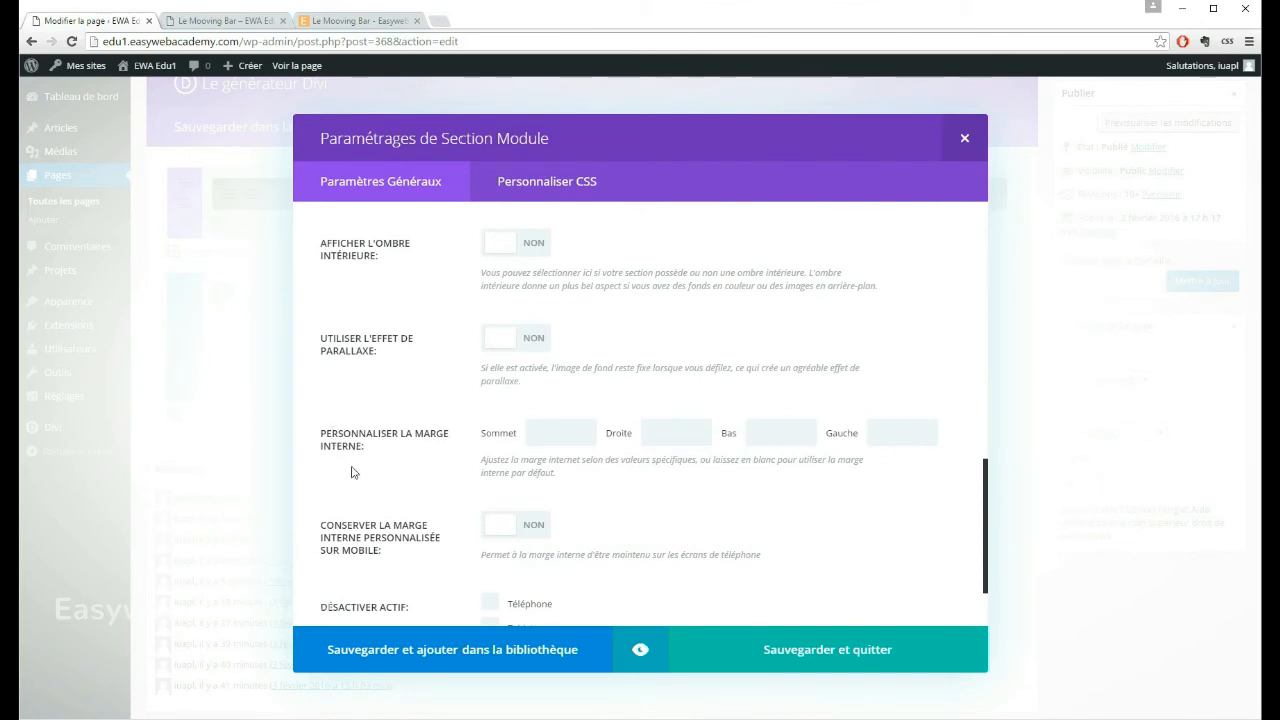
click(585, 433)
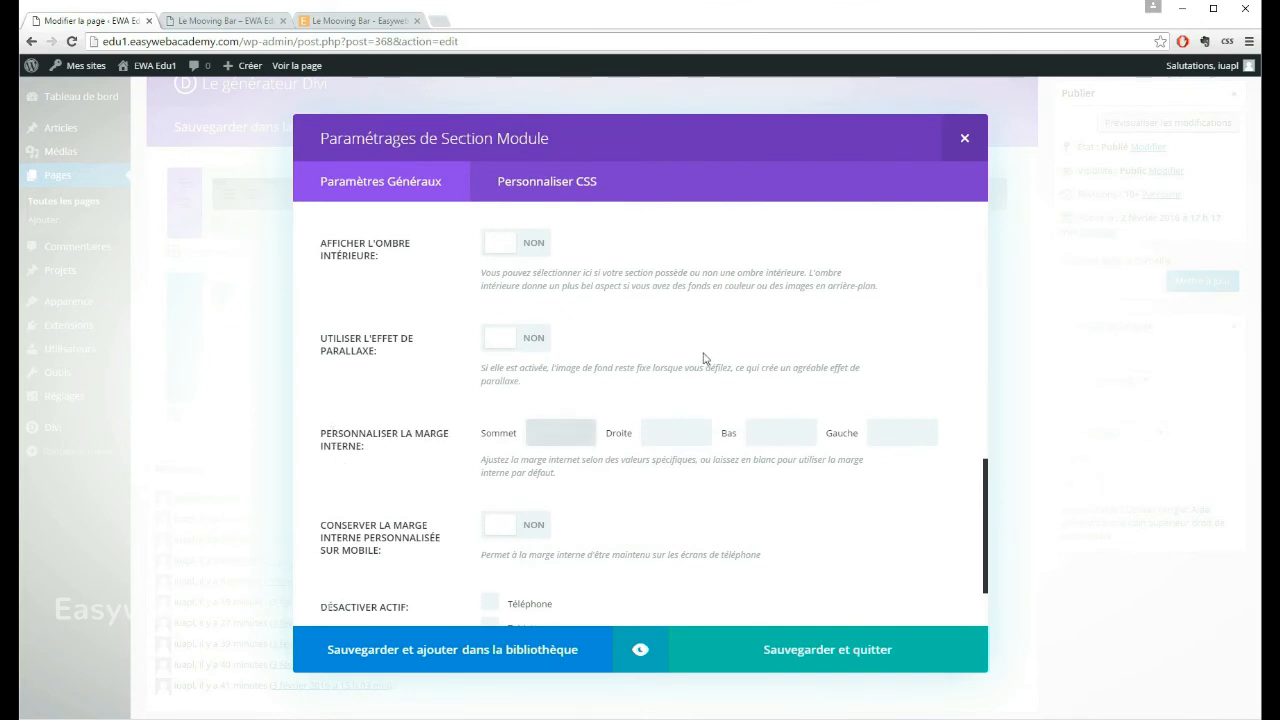
text(0)
key(Tab)
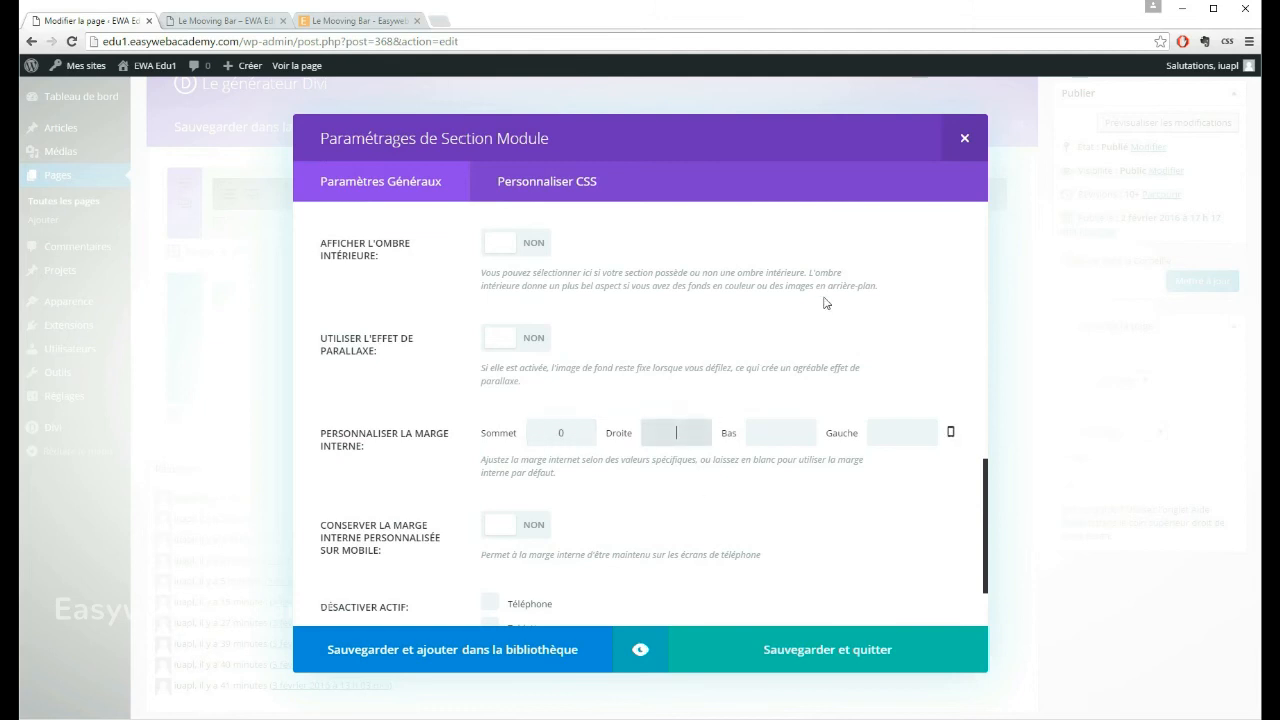
key(Tab)
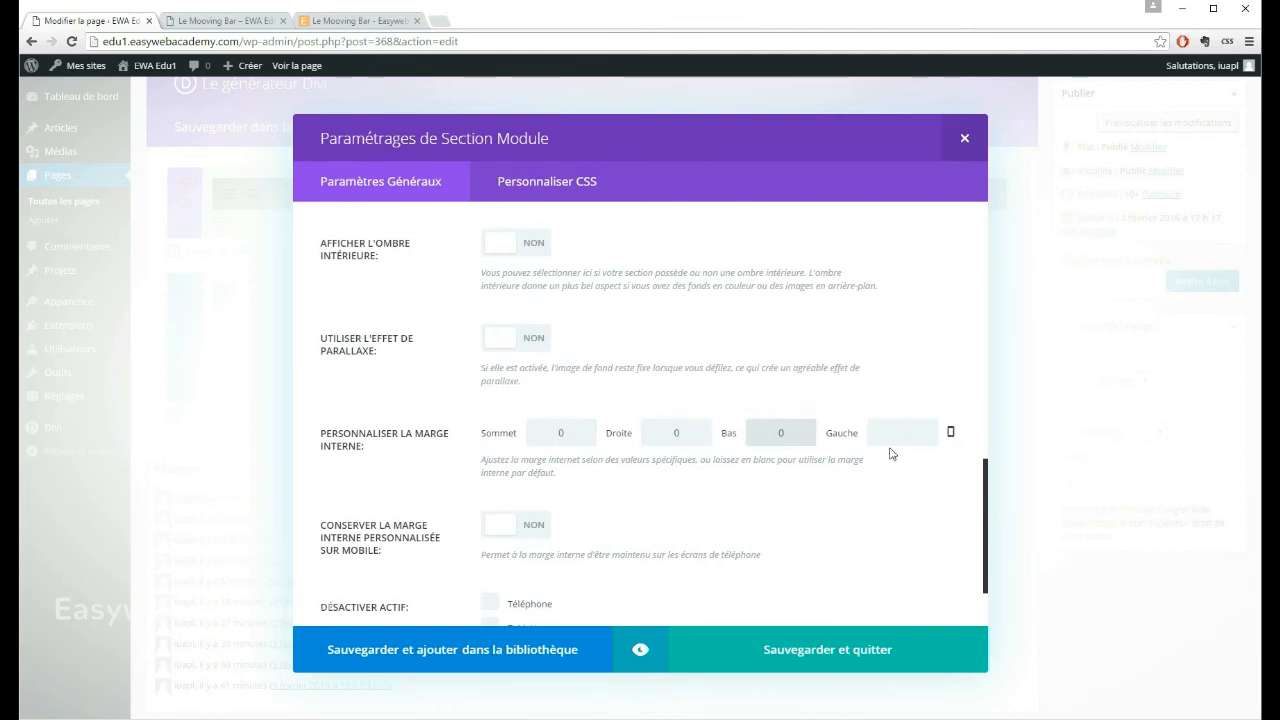
key(Tab)
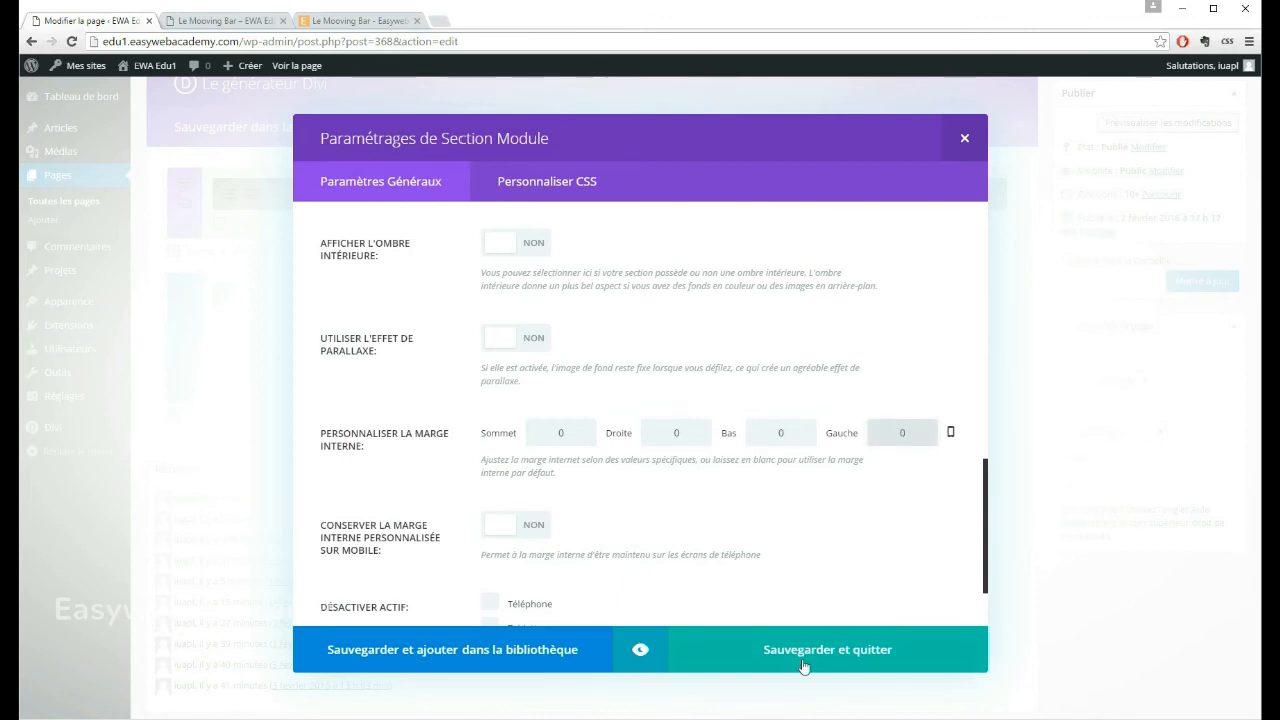
click(828, 651)
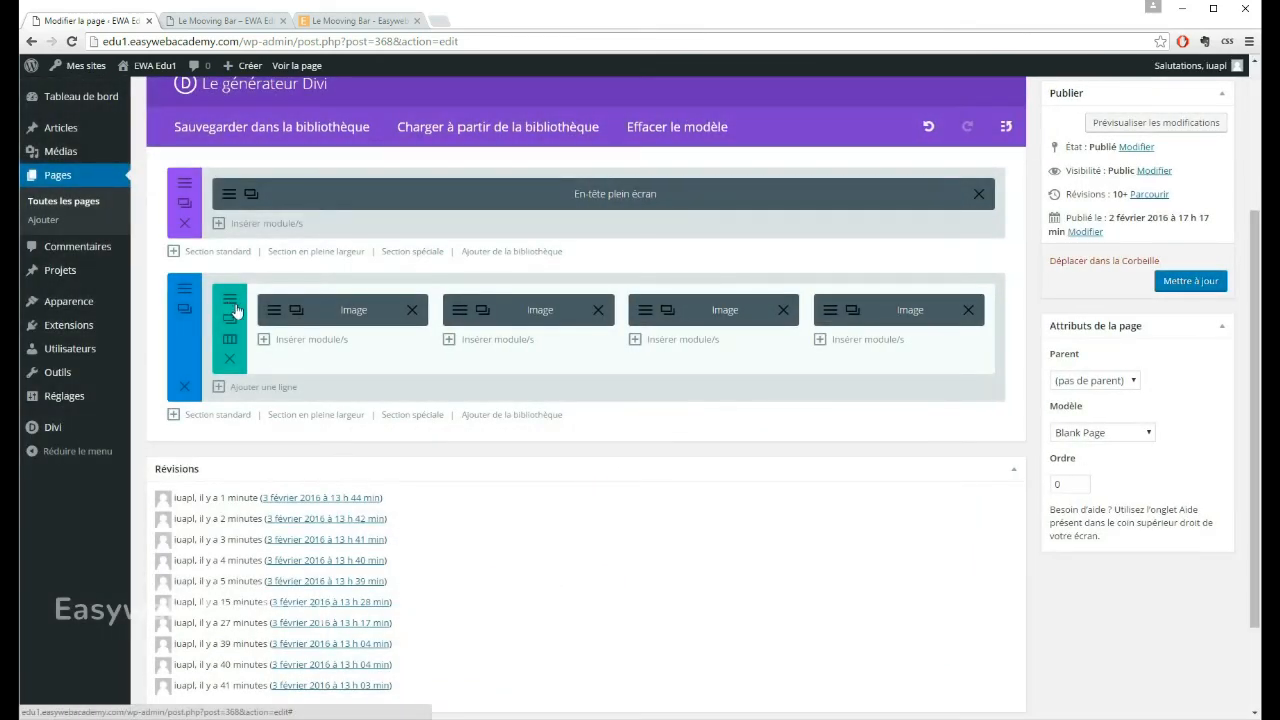
Step: Set the four-image row's custom padding to 0 on all four sides and save the row settings
click(229, 318)
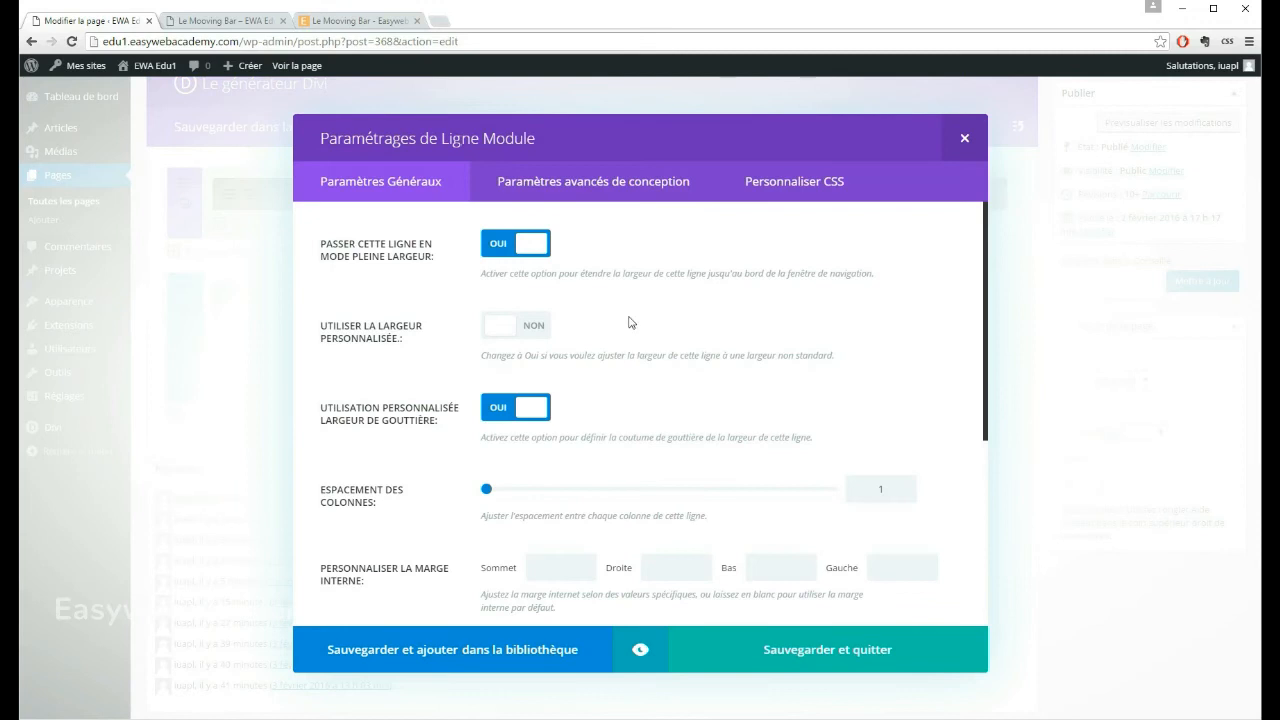
scroll(622, 322, down, 1)
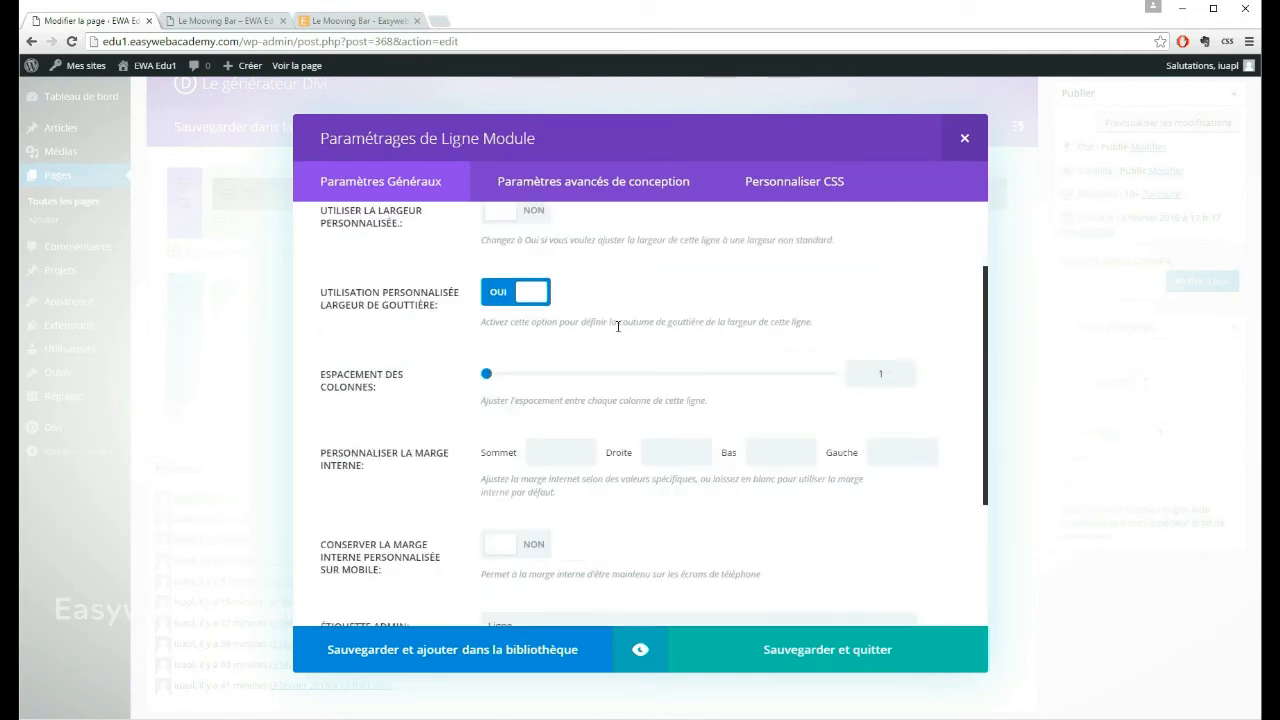
click(556, 454)
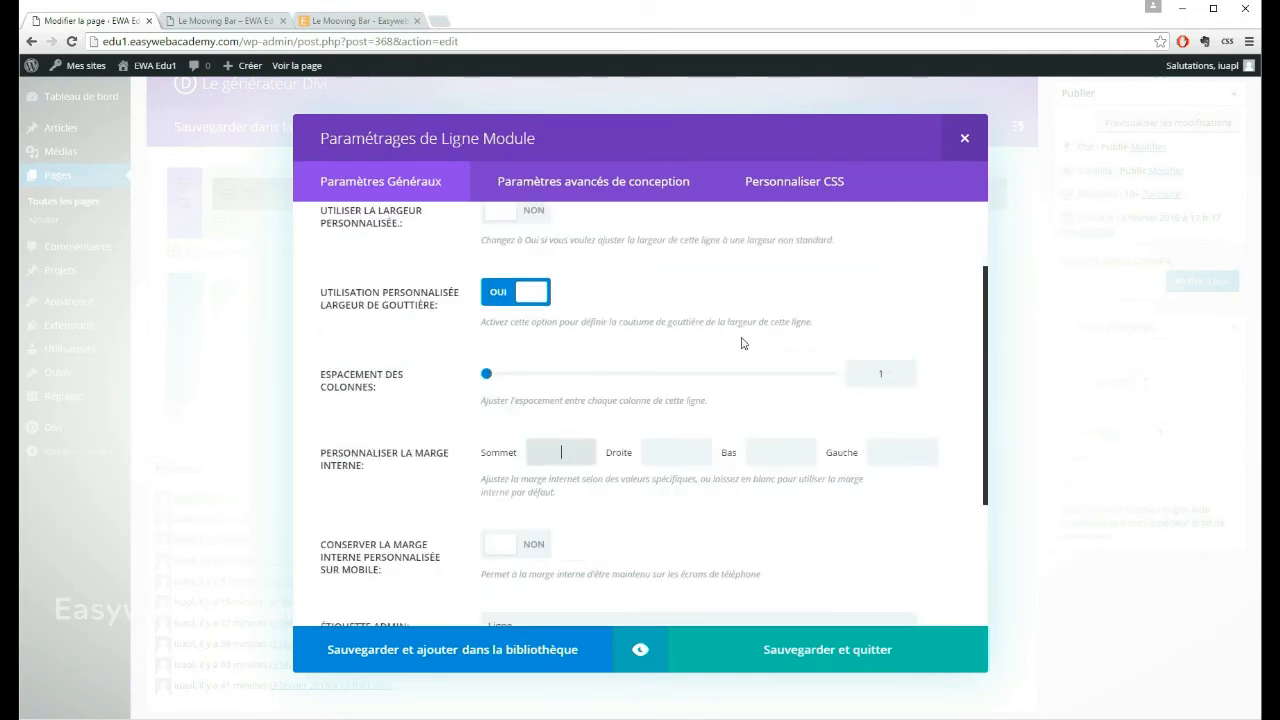
click(688, 447)
text(0)
key(Tab)
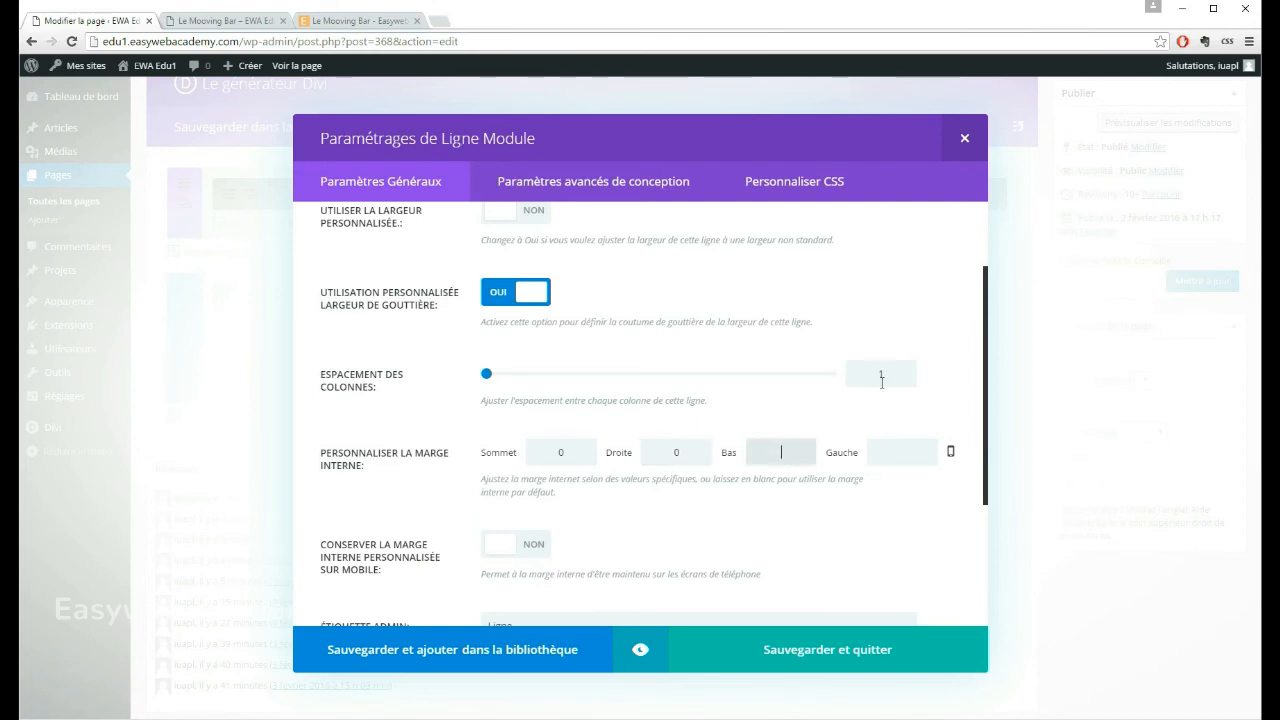
text(0)
click(903, 452)
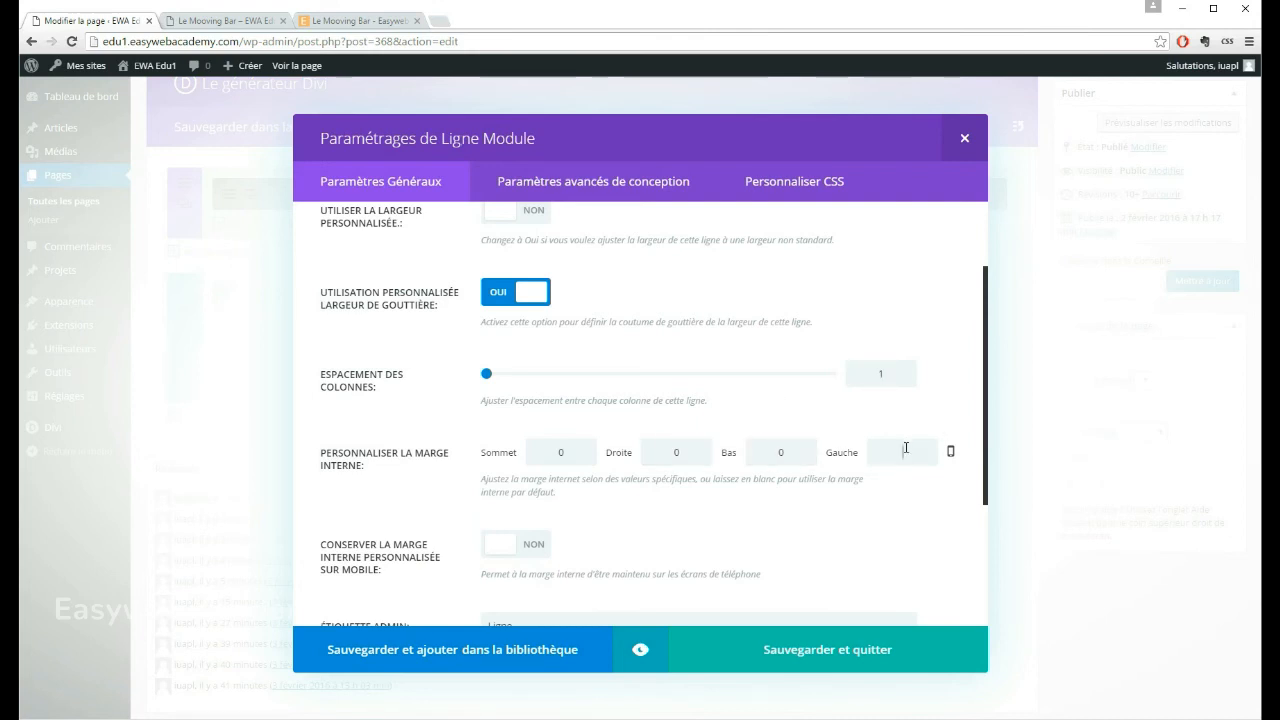
text(0)
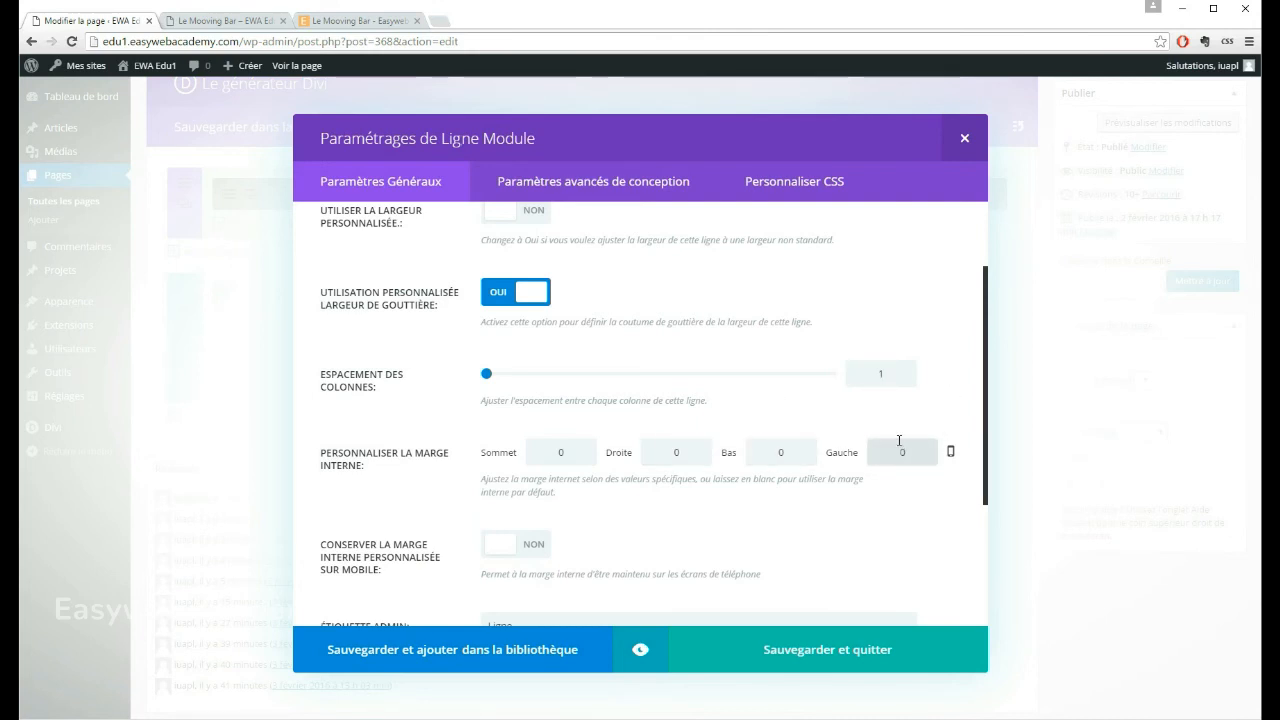
click(788, 652)
Step: Update the page and reload the published Le Mooving Bar page
click(1190, 281)
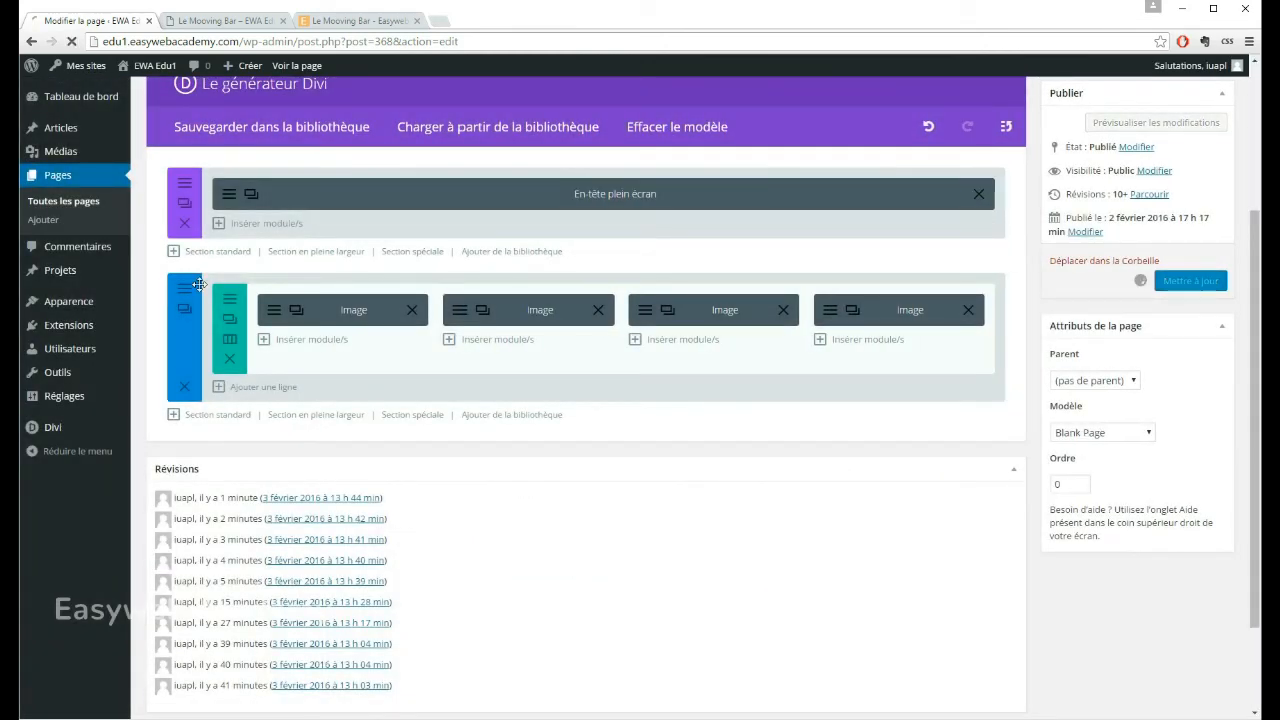
click(222, 20)
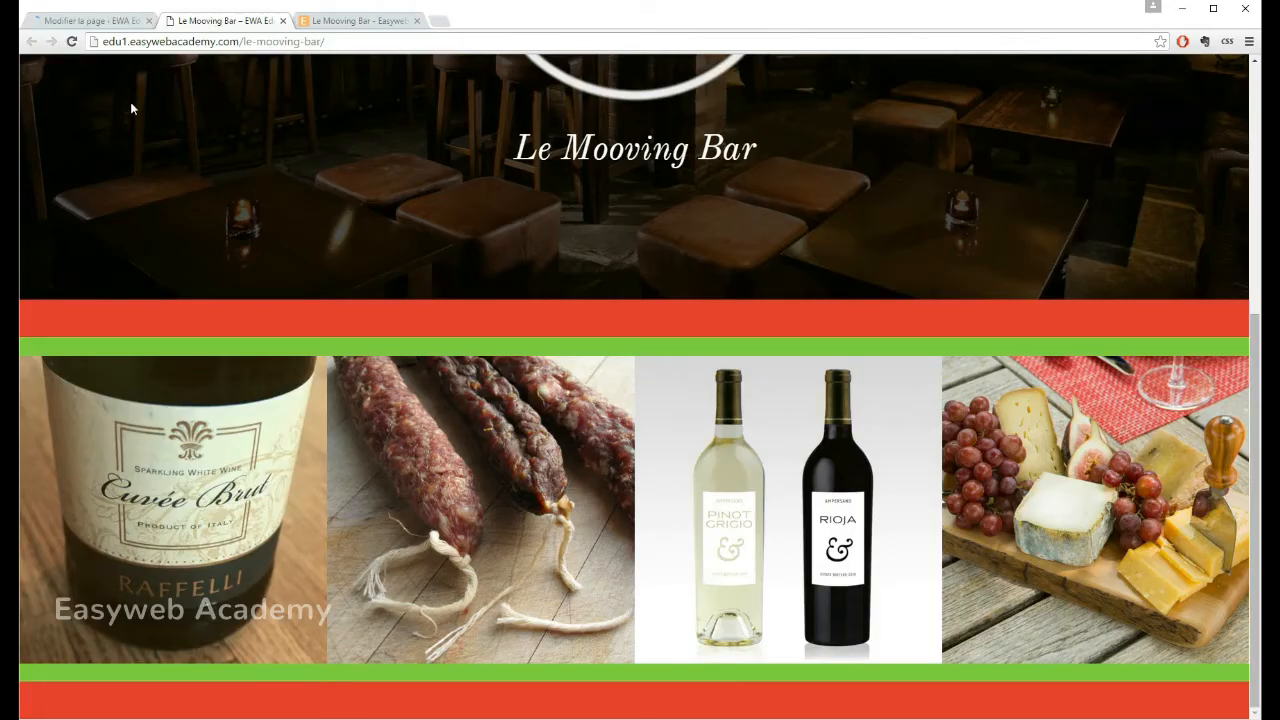
click(72, 42)
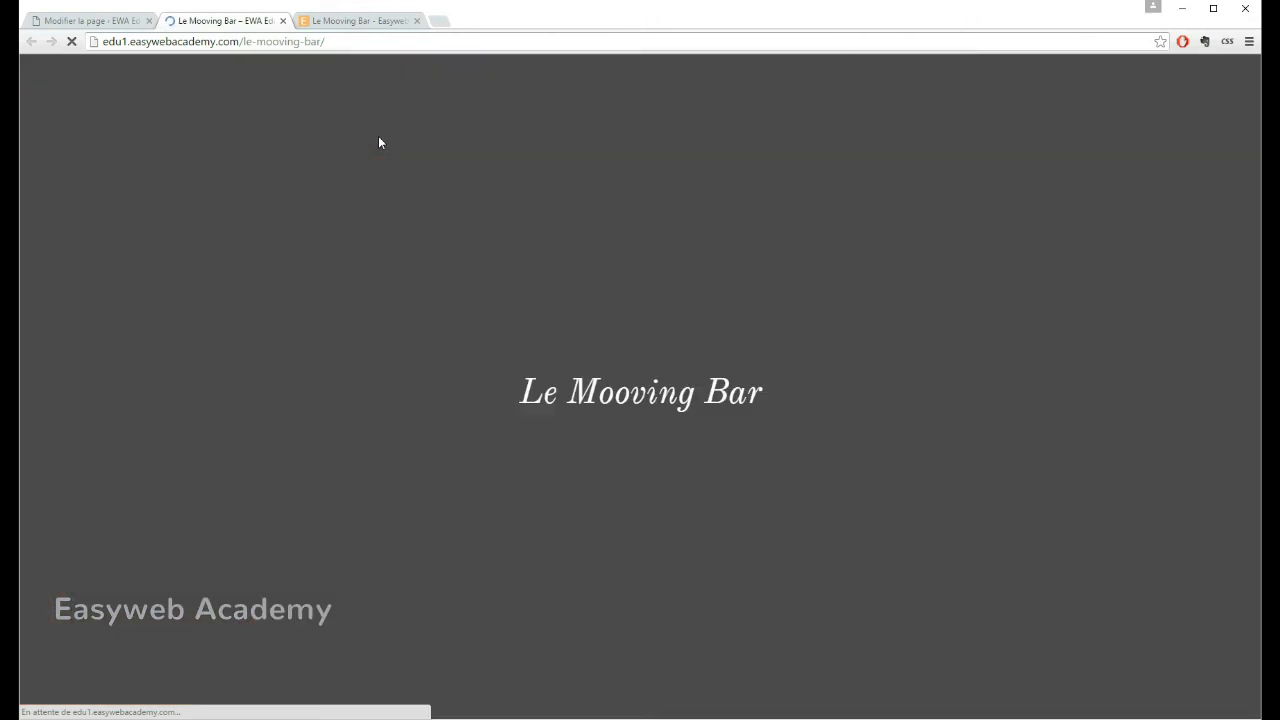
Step: Check the spacing around the published image row, then view the Cuvée Brut bottle image enlarged and close it
scroll(784, 240, down, 3)
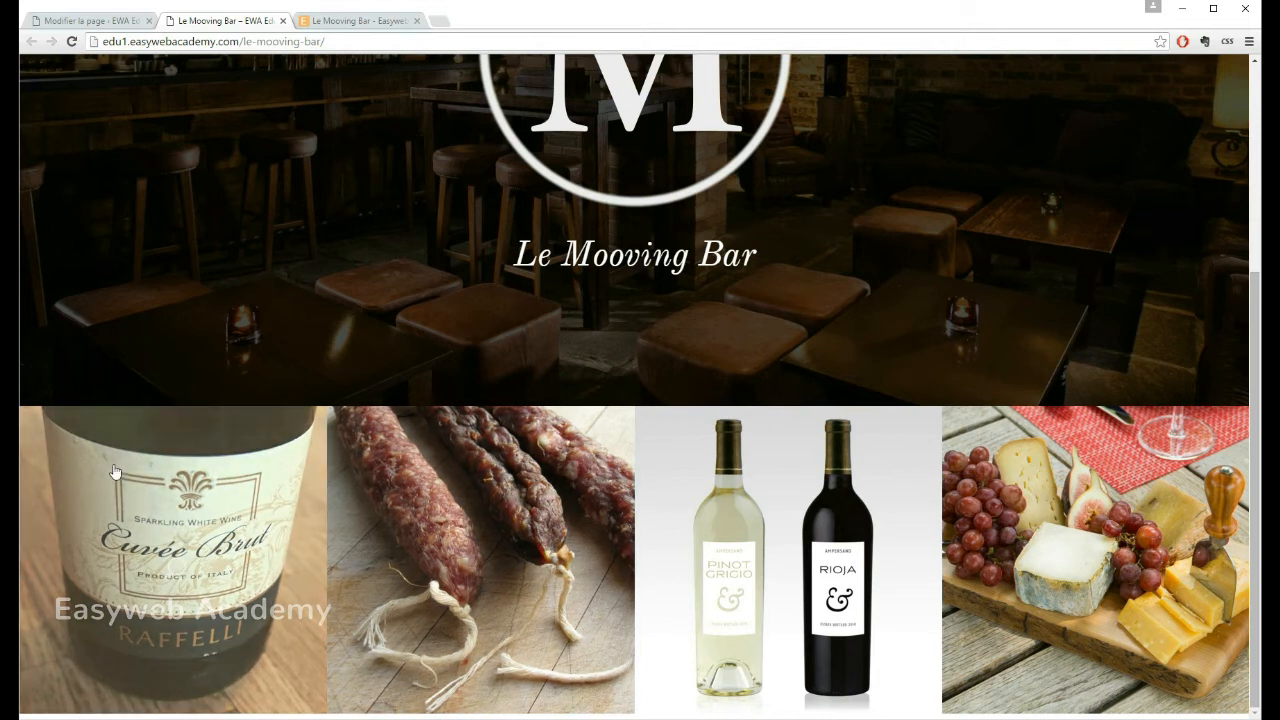
scroll(585, 377, up, 3)
scroll(585, 377, down, 3)
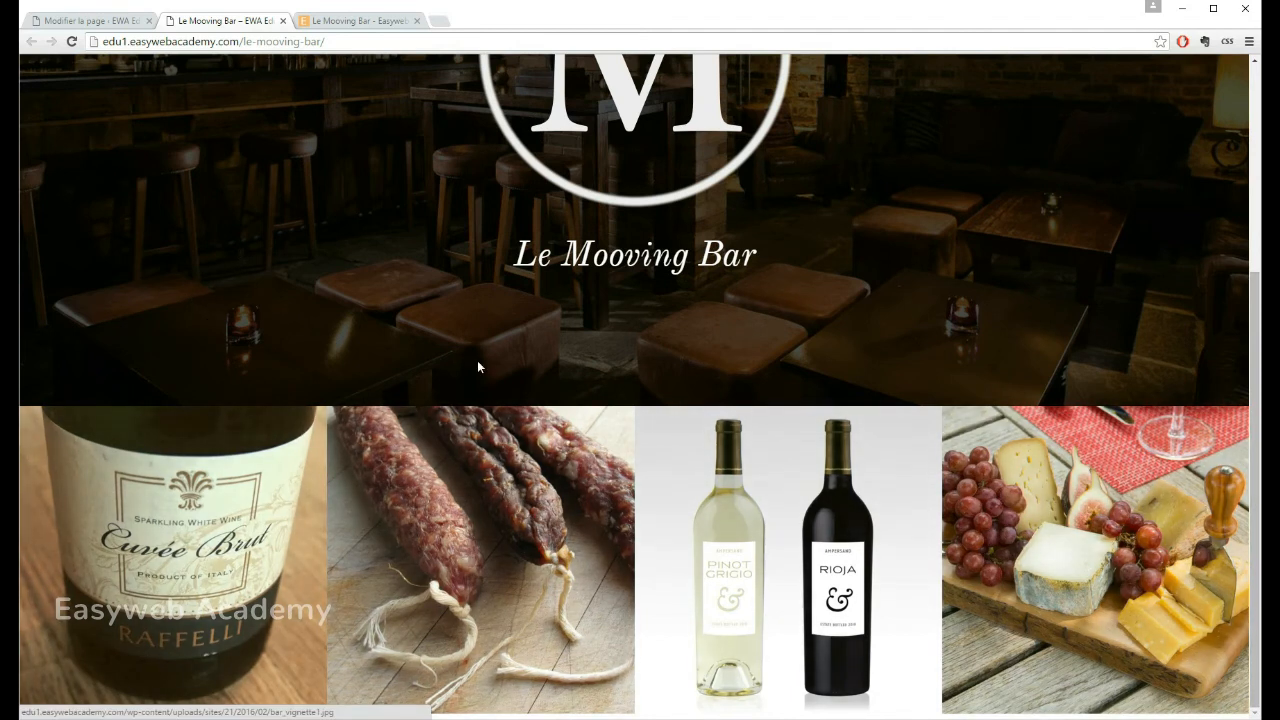
click(230, 540)
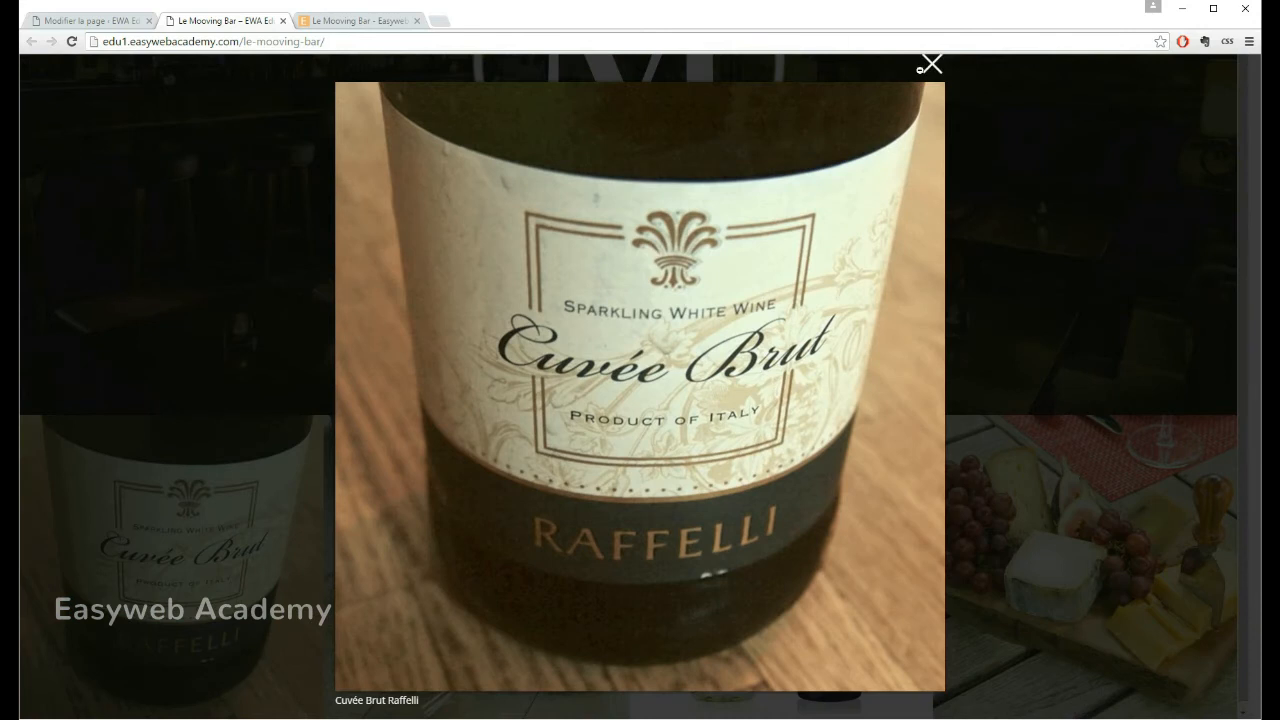
click(929, 64)
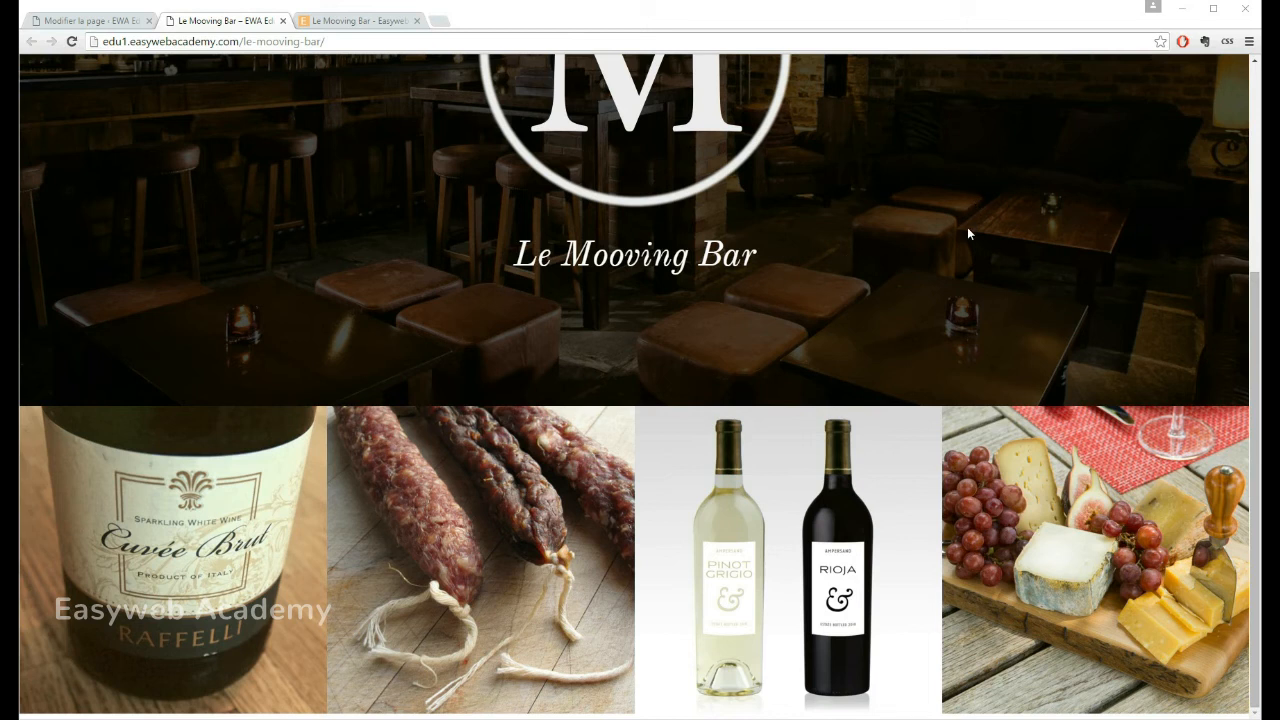
Step: Preview the published page in the developer tools' device mode at about 1250 px wide and examine the image row
right_click(903, 192)
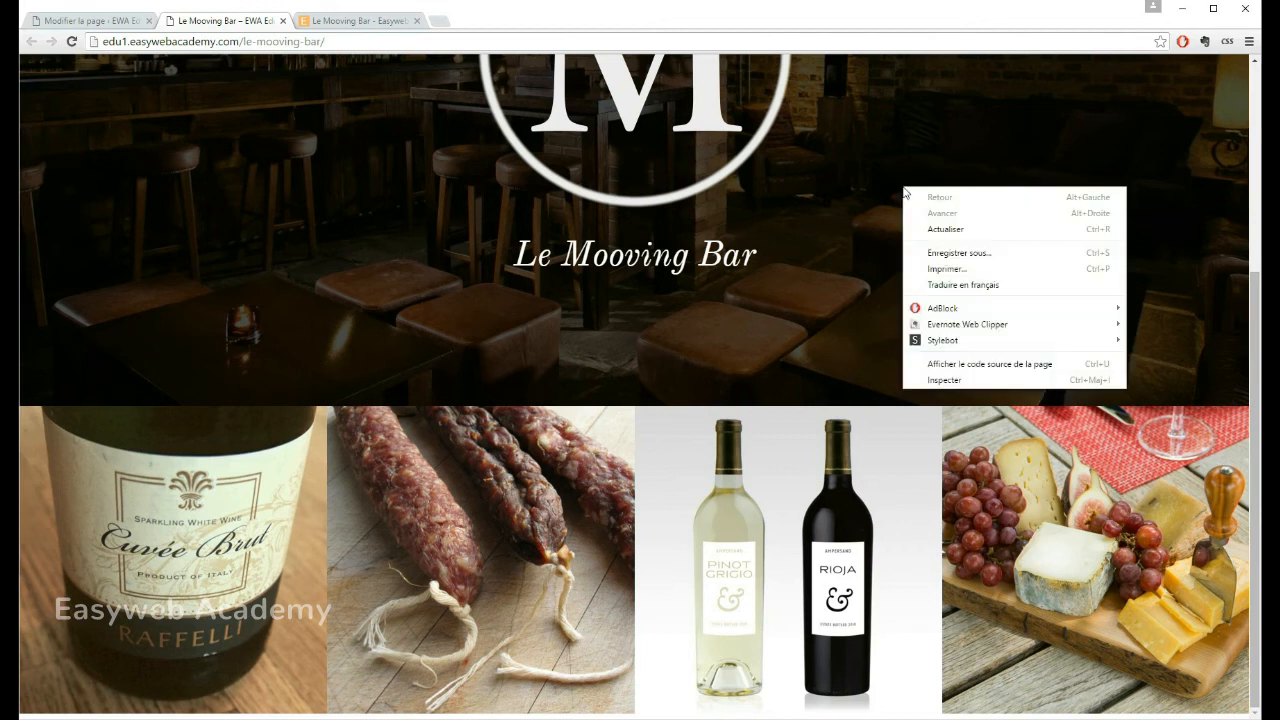
click(950, 380)
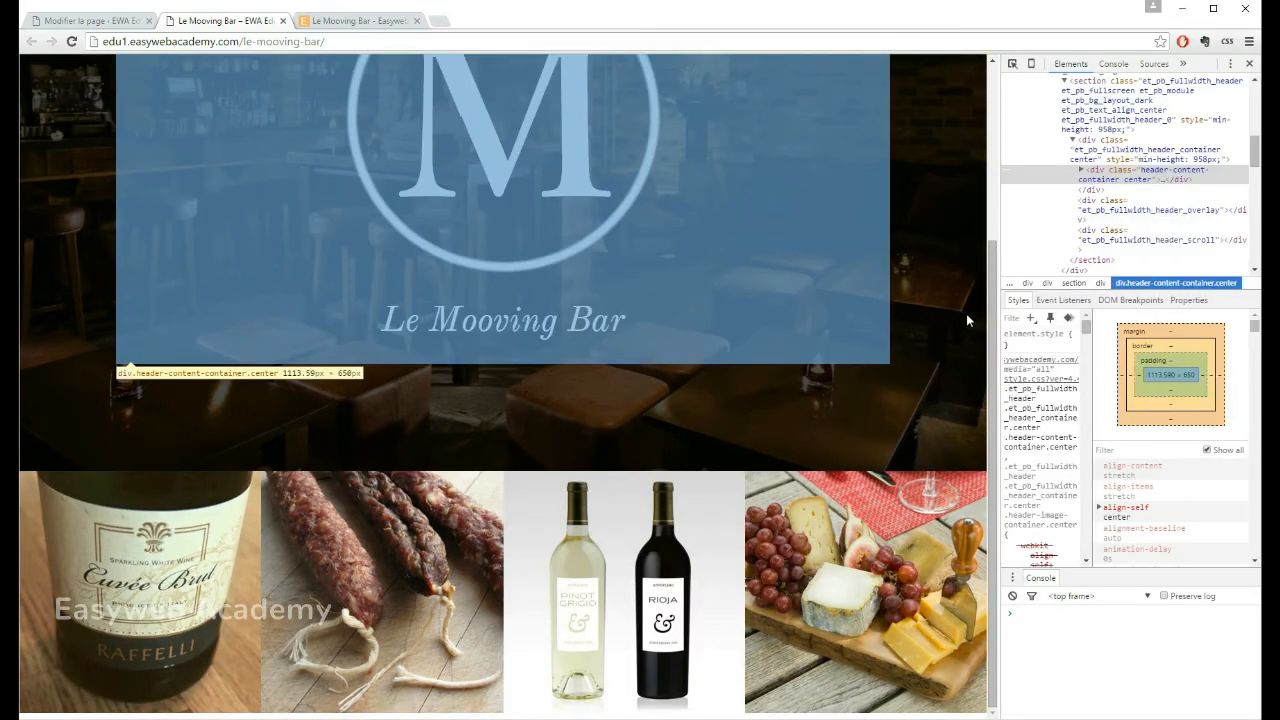
mouse_move(994, 315)
mouse_down()
mouse_move(994, 194)
mouse_move(996, 322)
mouse_up()
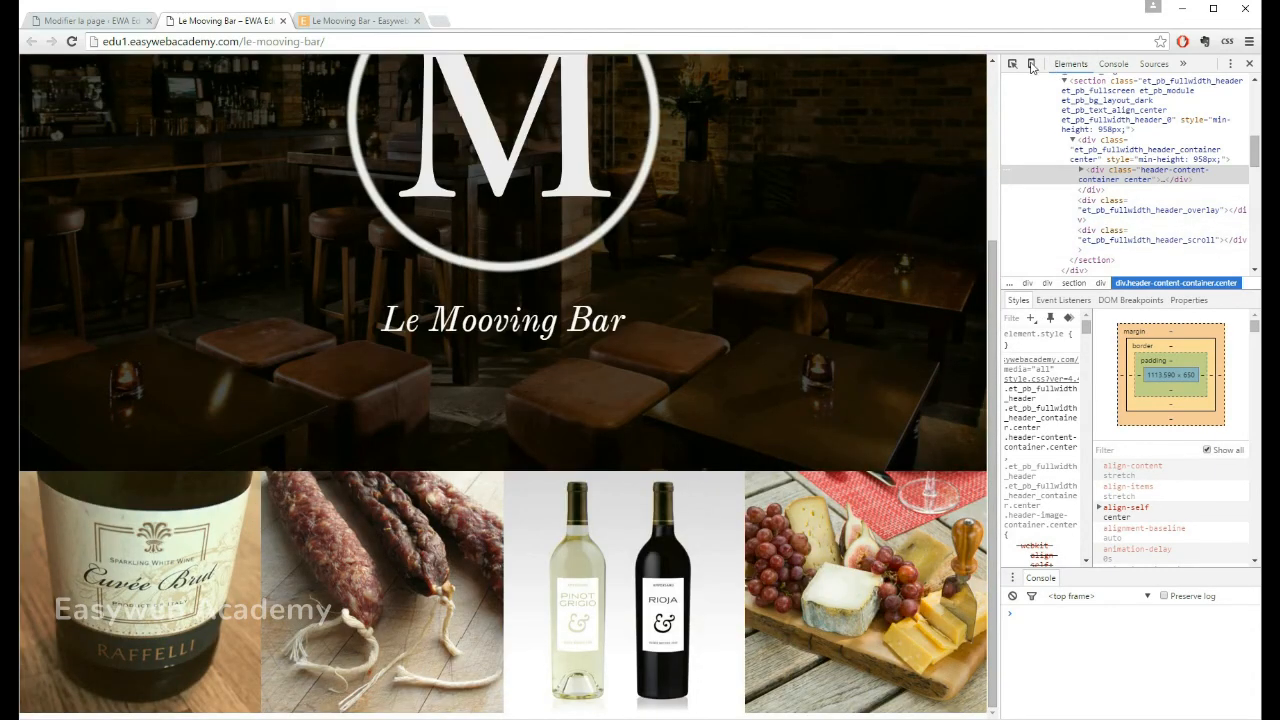
click(1032, 66)
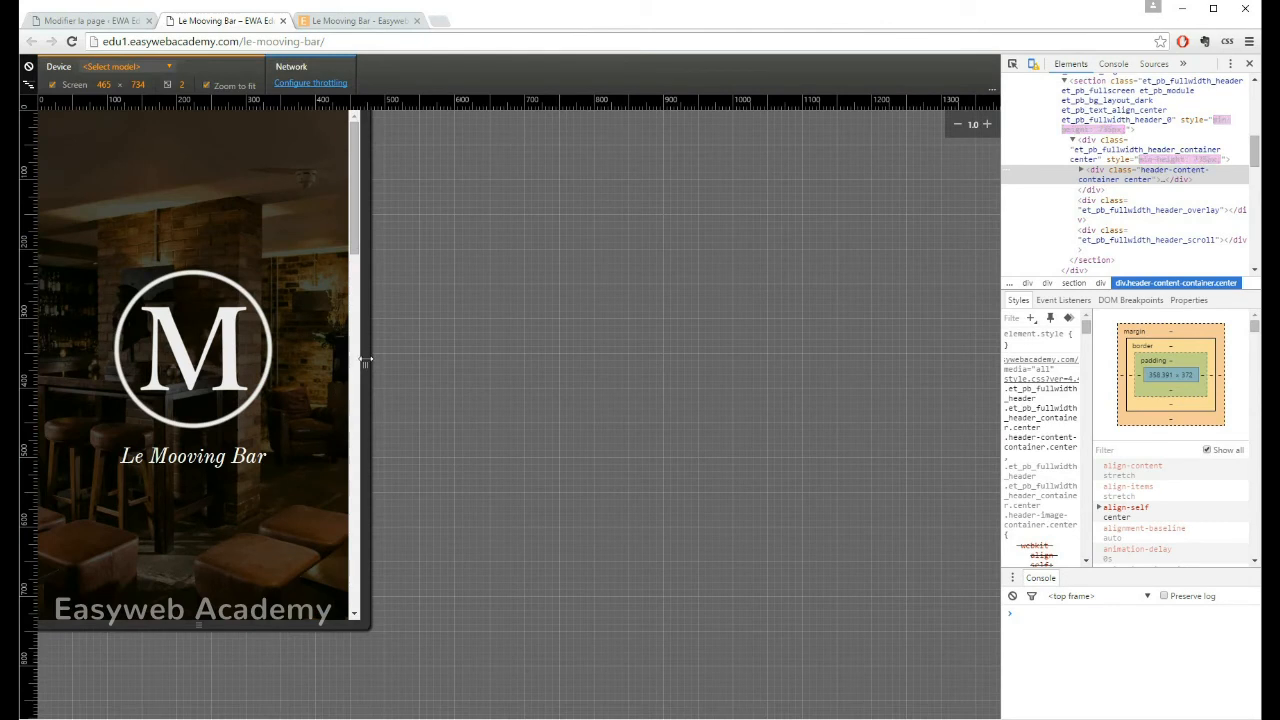
drag(370, 366, 911, 353)
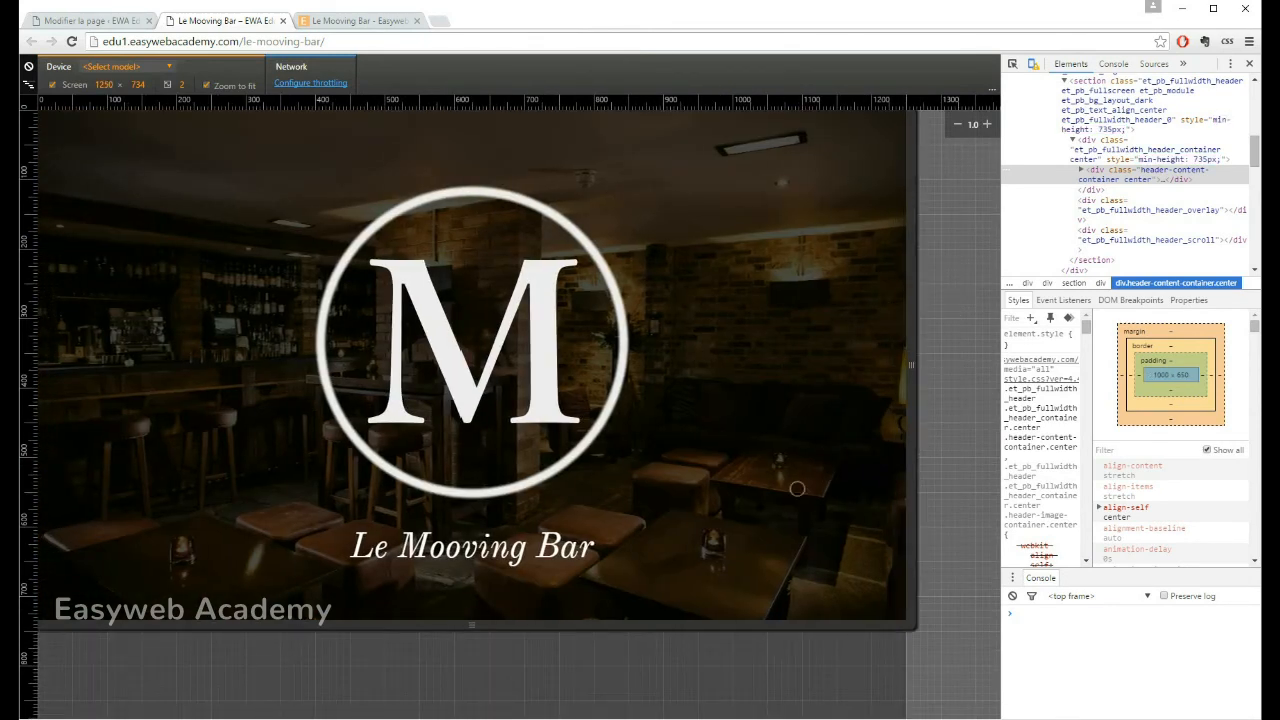
scroll(780, 225, down, 3)
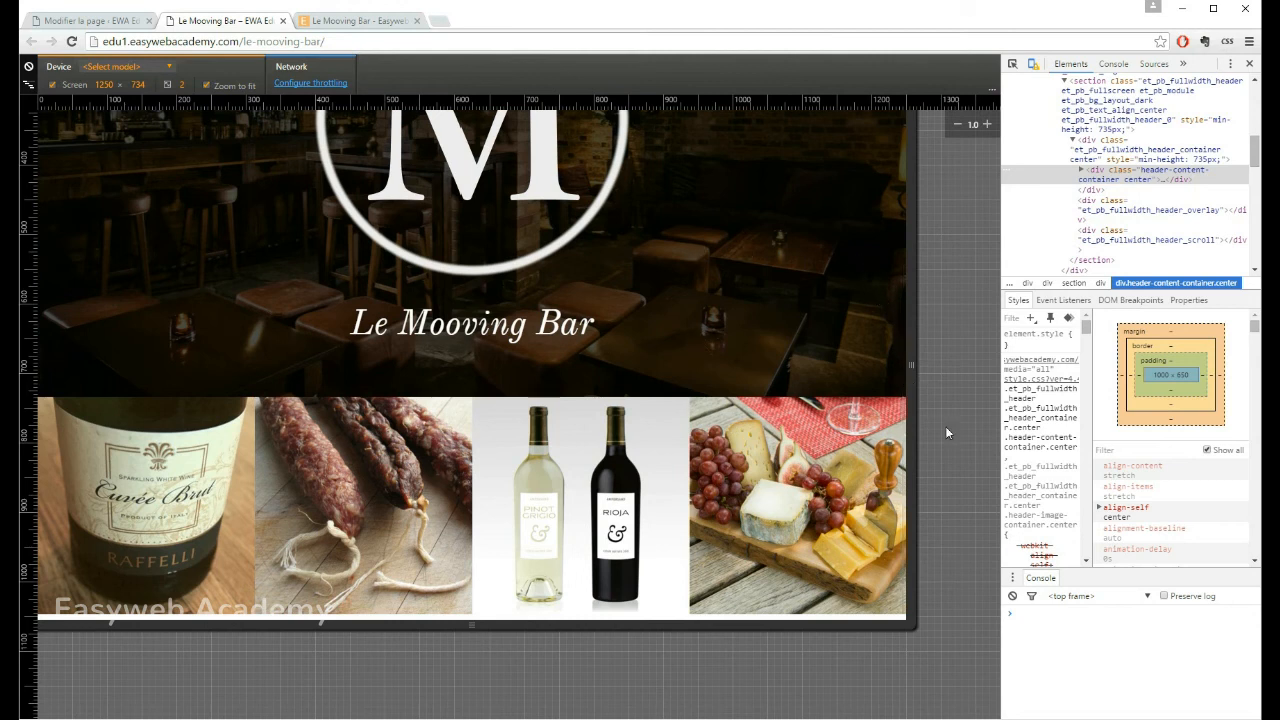
Step: Narrow the emulated screen to about 974 px and examine the spacing and layout of the images at tablet width
drag(910, 365, 728, 398)
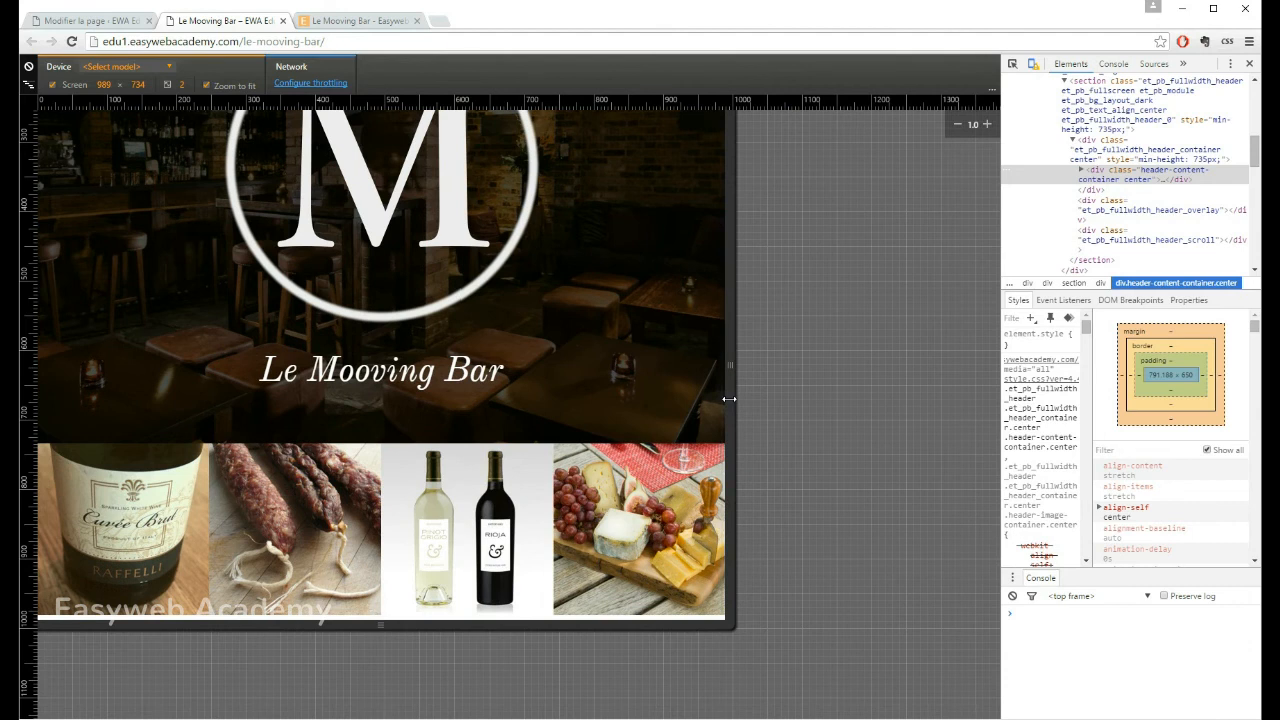
drag(728, 398, 720, 388)
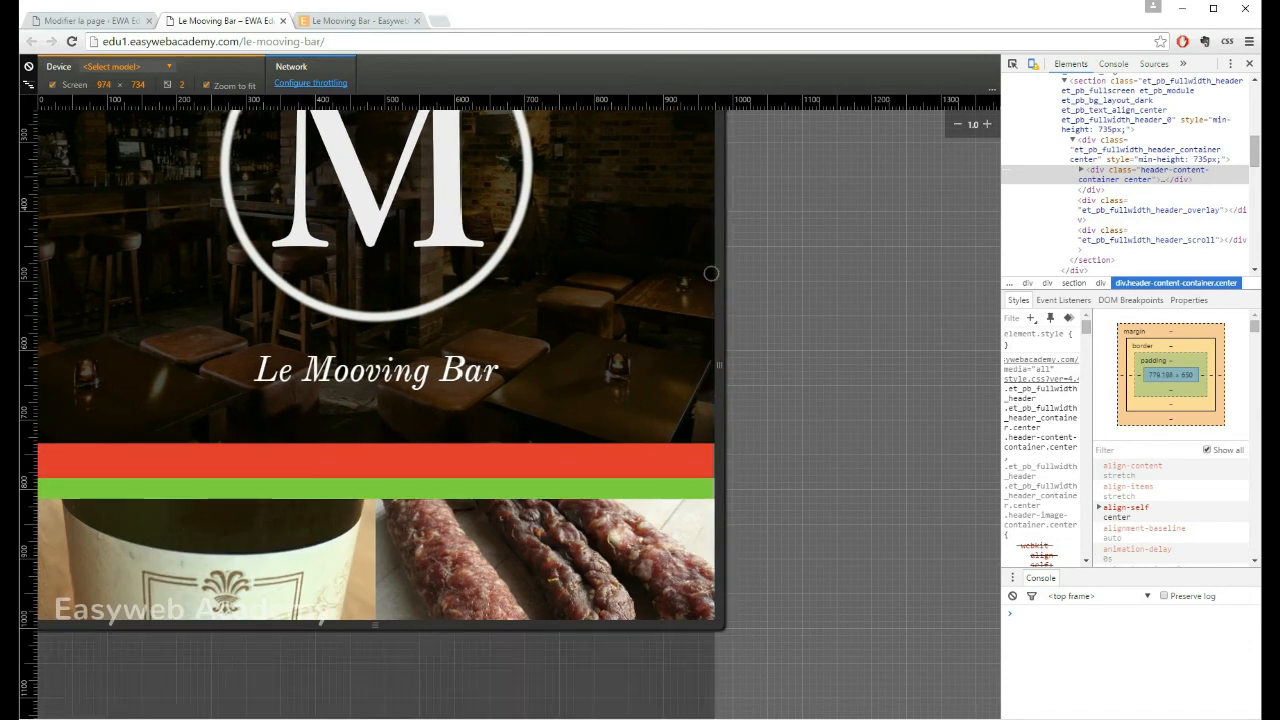
scroll(569, 408, down, 8)
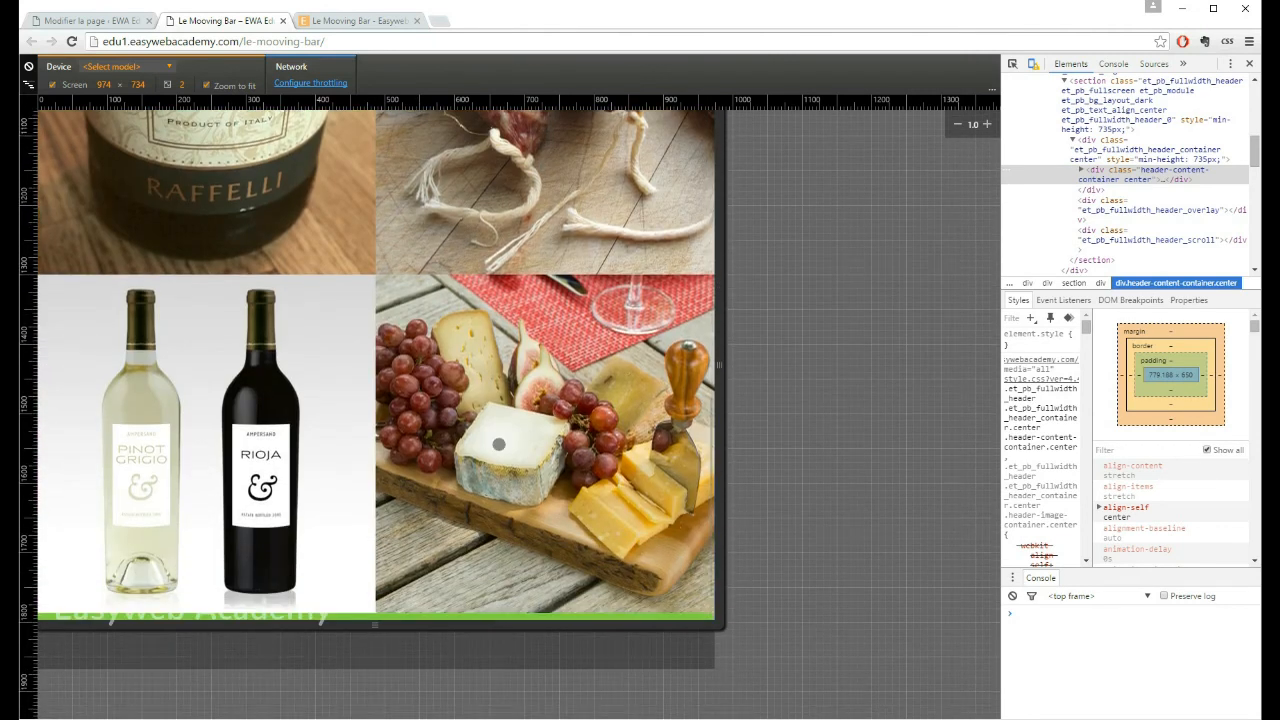
scroll(518, 431, down, 2)
drag(557, 191, 561, 453)
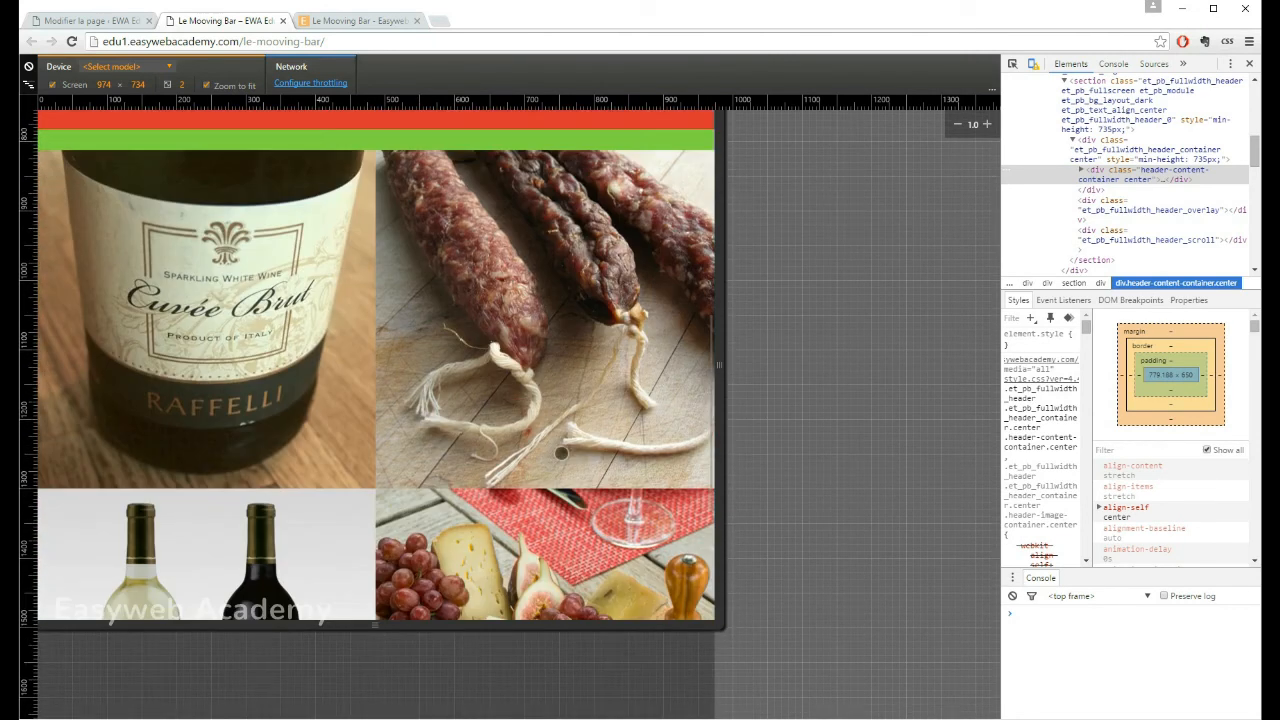
drag(498, 226, 531, 371)
drag(497, 462, 498, 326)
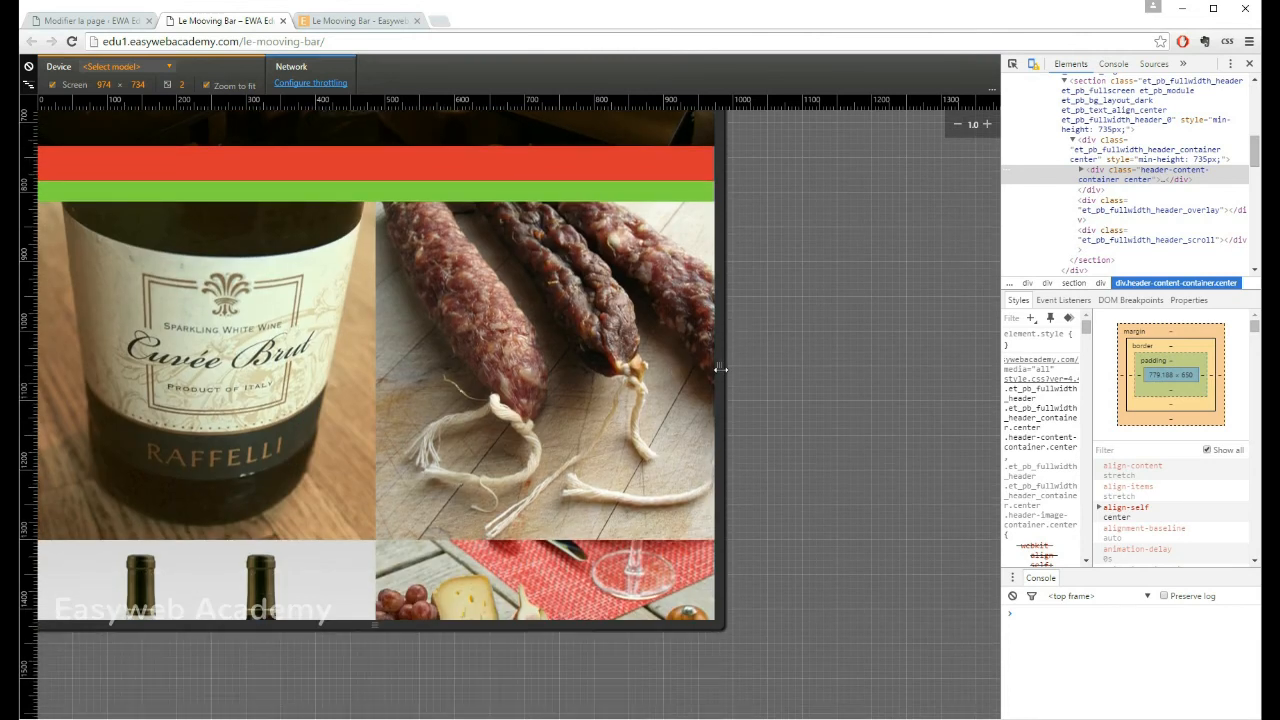
Step: Narrow the emulated screen to about 441 px and examine the stacked images at phone width
drag(718, 366, 351, 394)
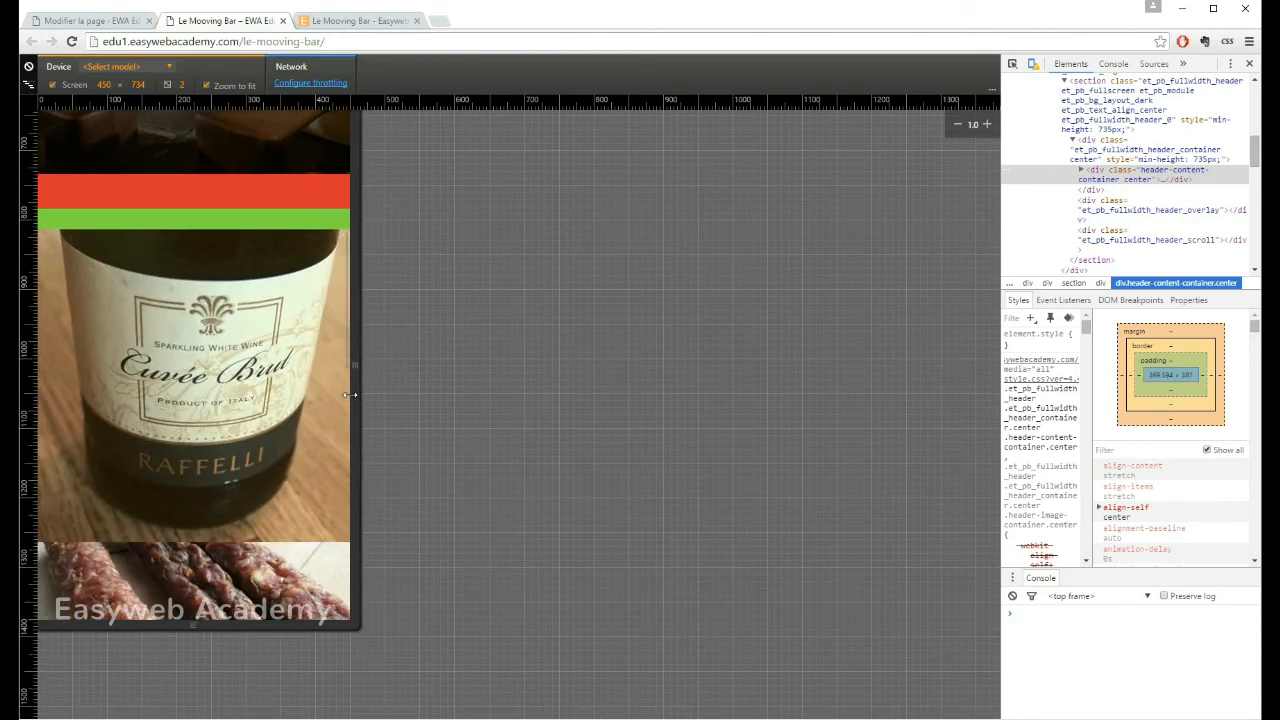
scroll(225, 453, down, 6)
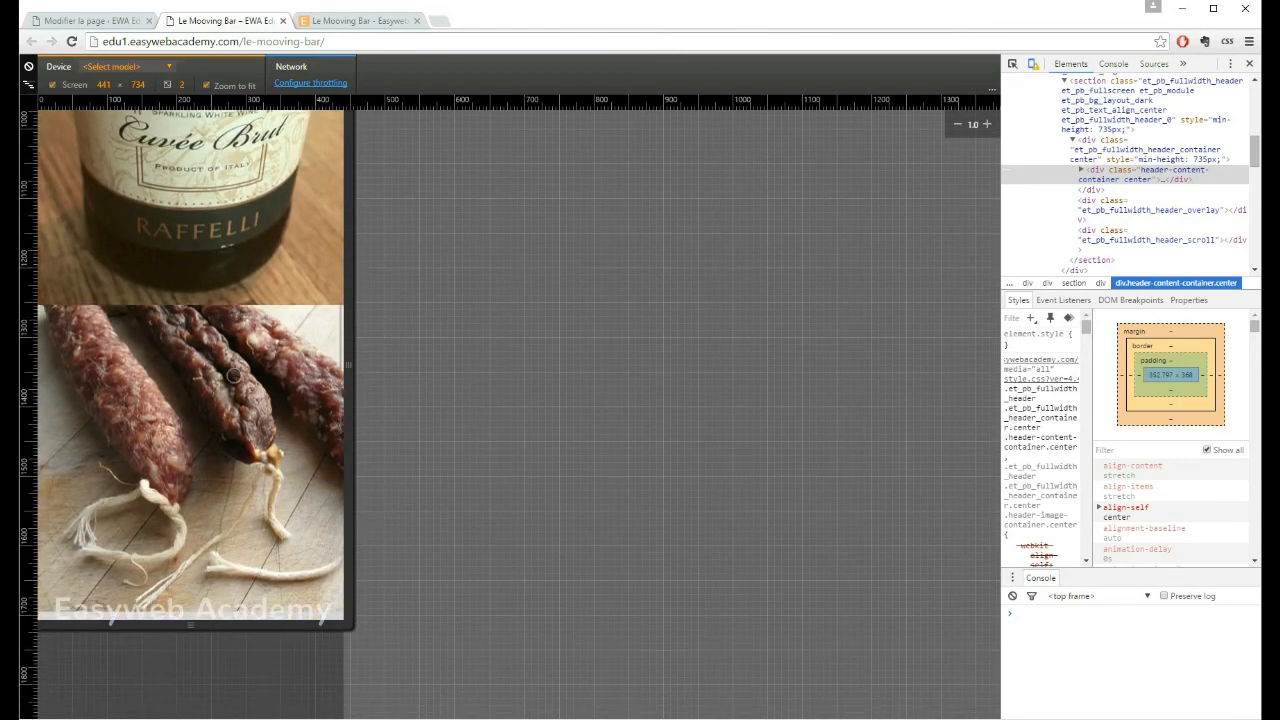
Step: Examine the stacked images down the page at phone width, and widen the emulated screen to about 528 px
scroll(167, 490, down, 7)
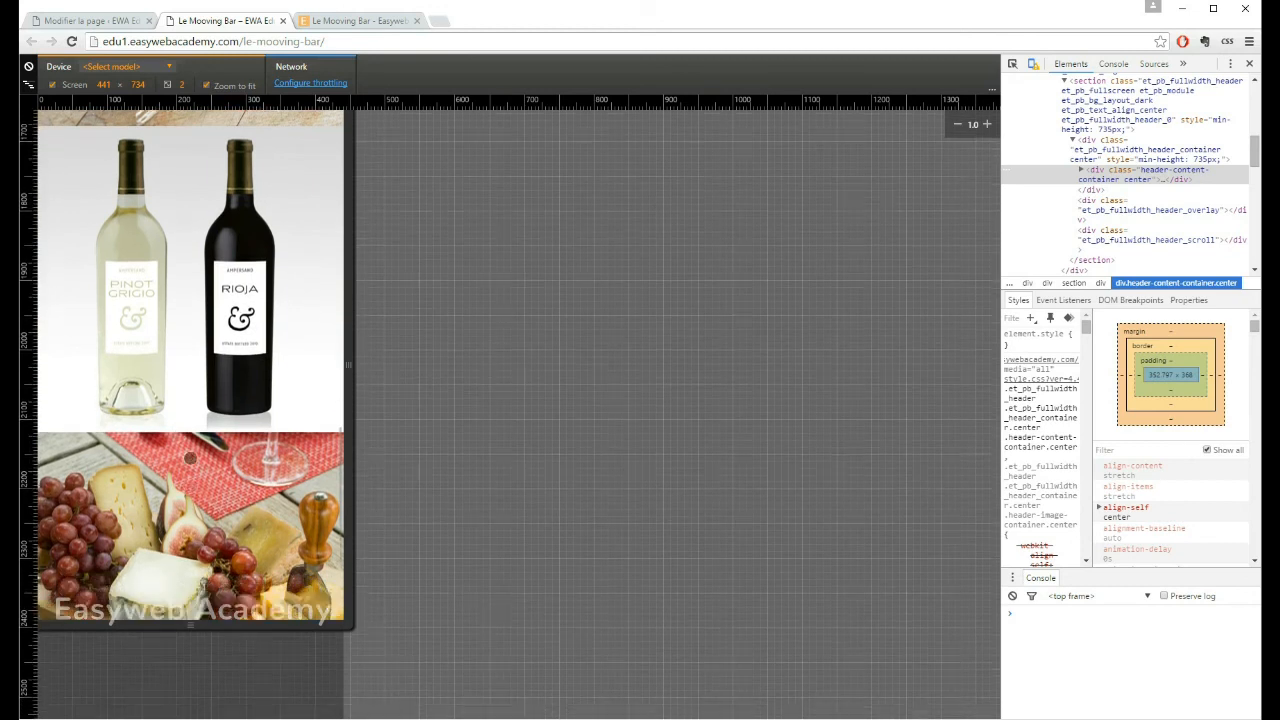
scroll(189, 224, up, 12)
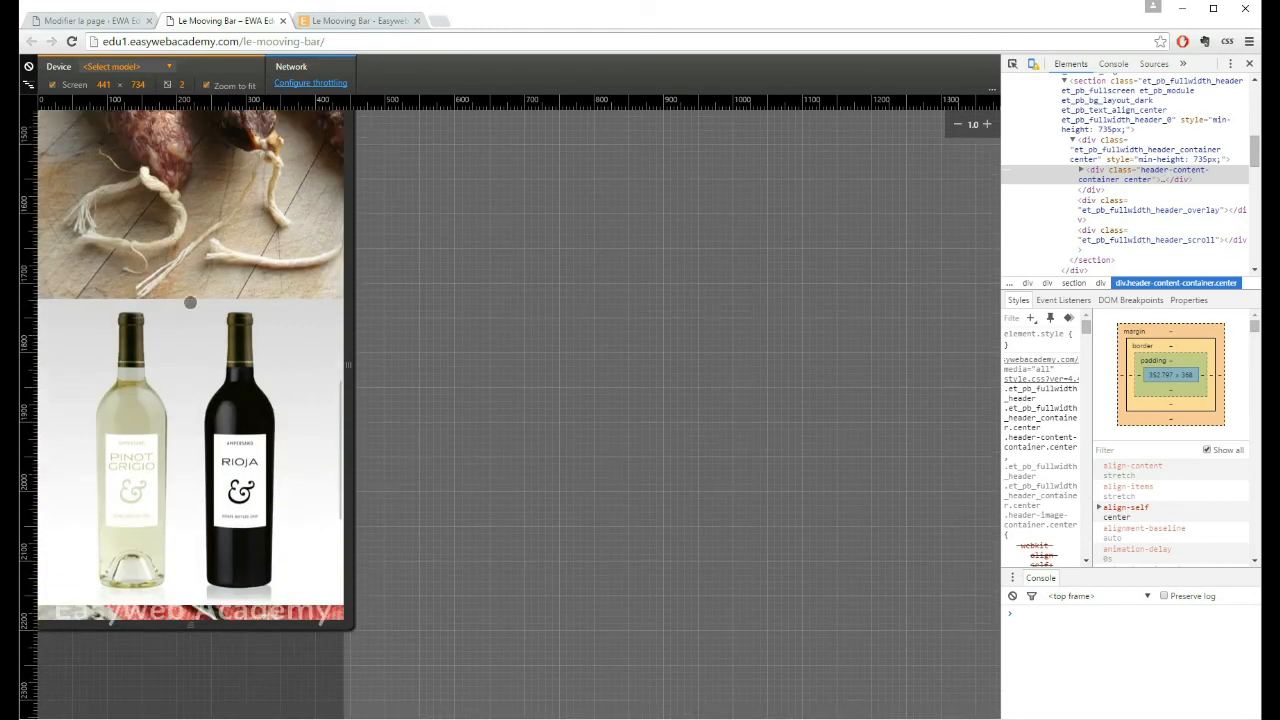
scroll(212, 384, up, 3)
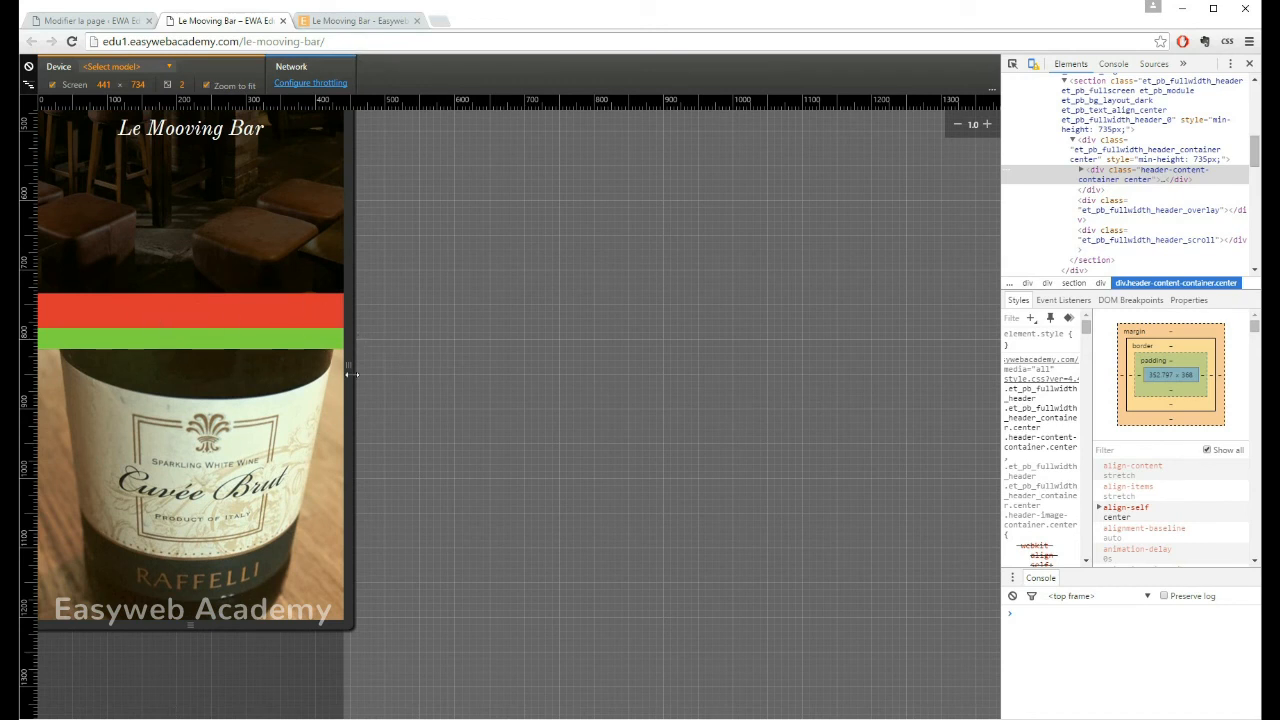
drag(350, 370, 409, 368)
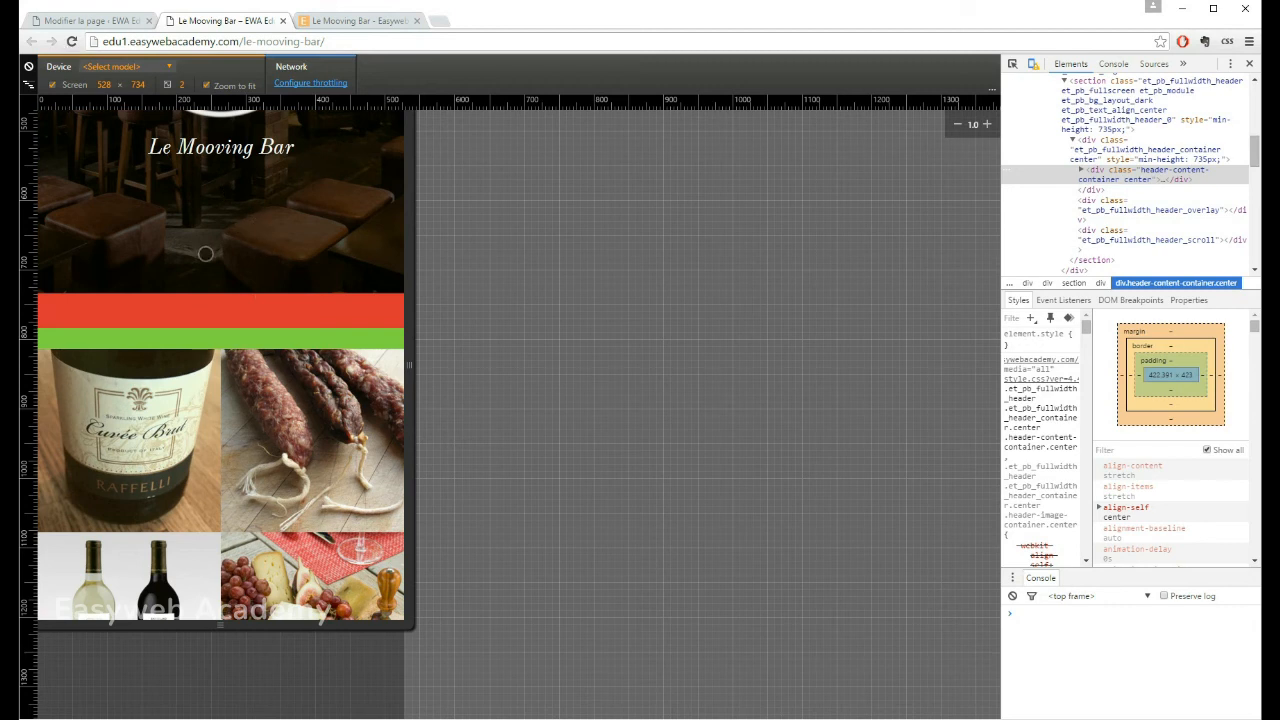
Step: In the page editor, set the image section to keep its custom padding on mobile and save the section settings
click(75, 21)
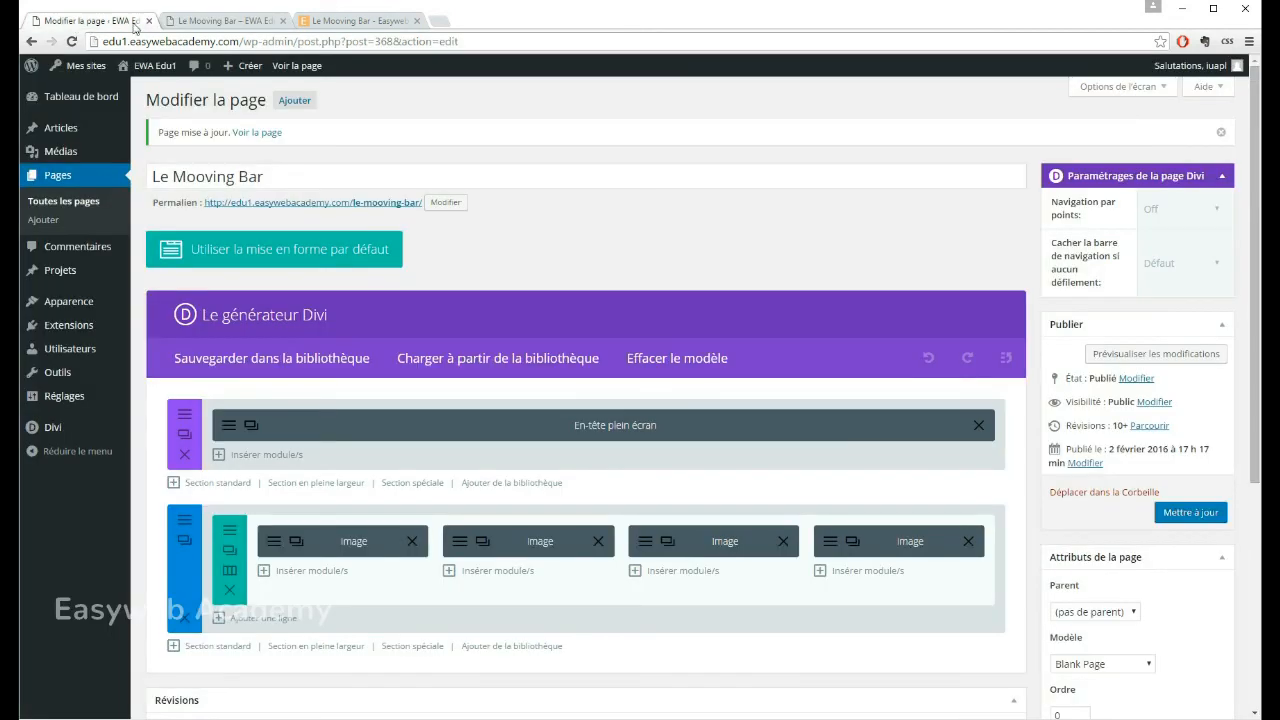
scroll(516, 240, down, 1)
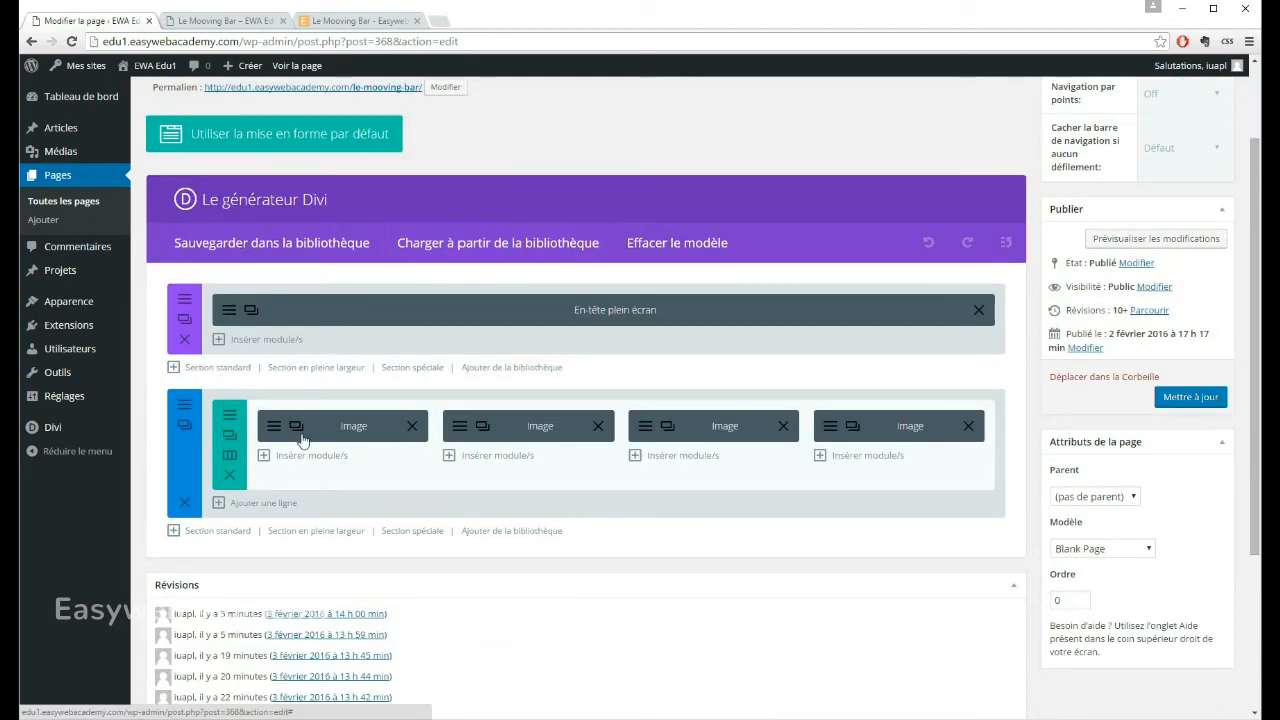
click(181, 407)
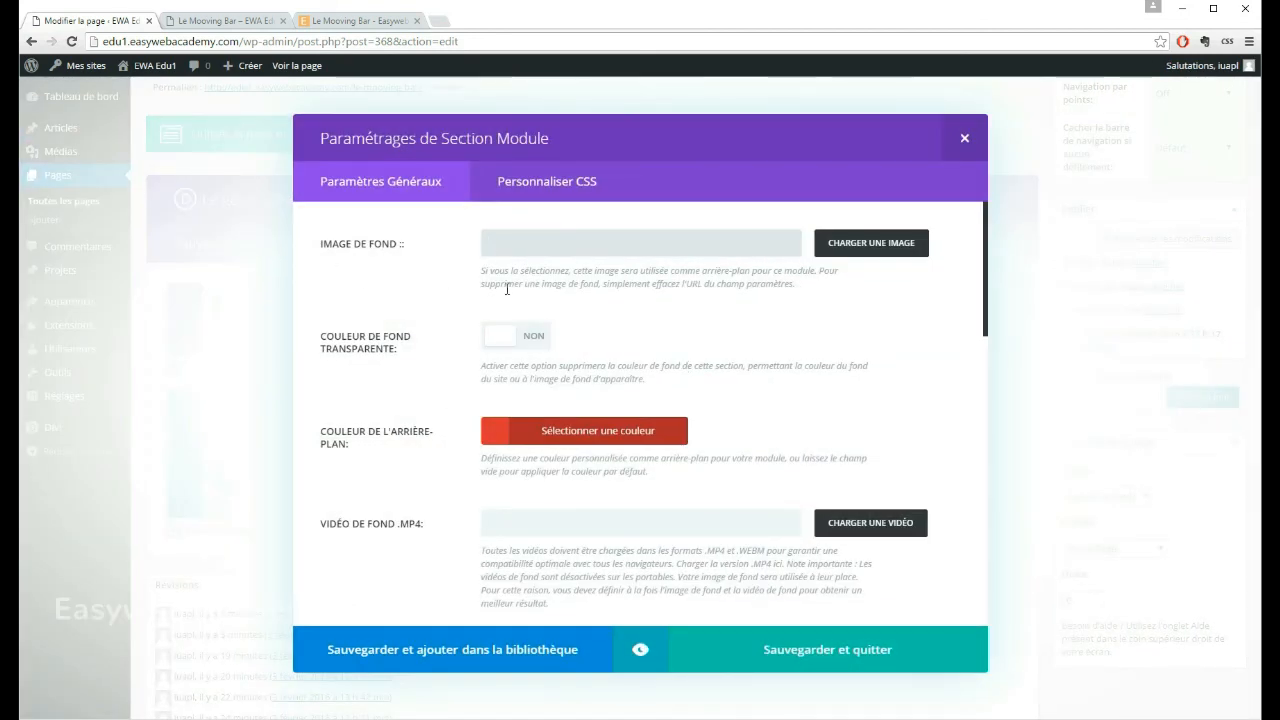
scroll(419, 314, down, 2)
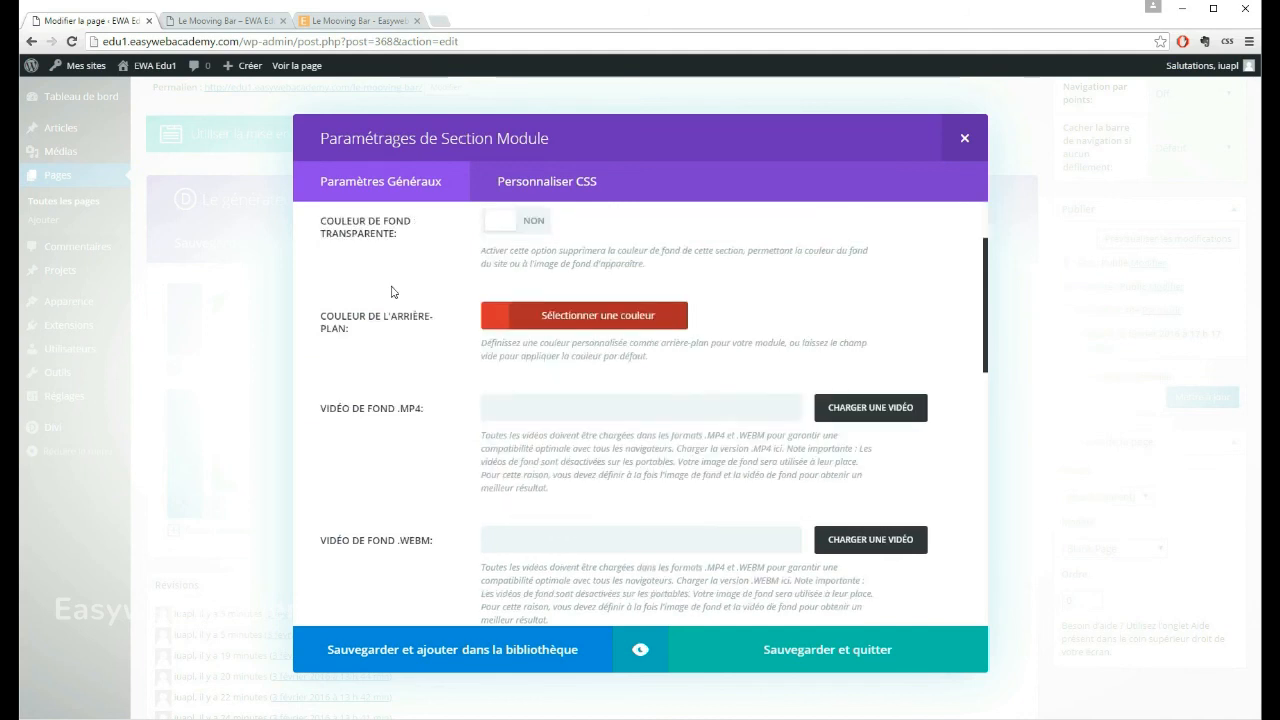
scroll(410, 275, down, 6)
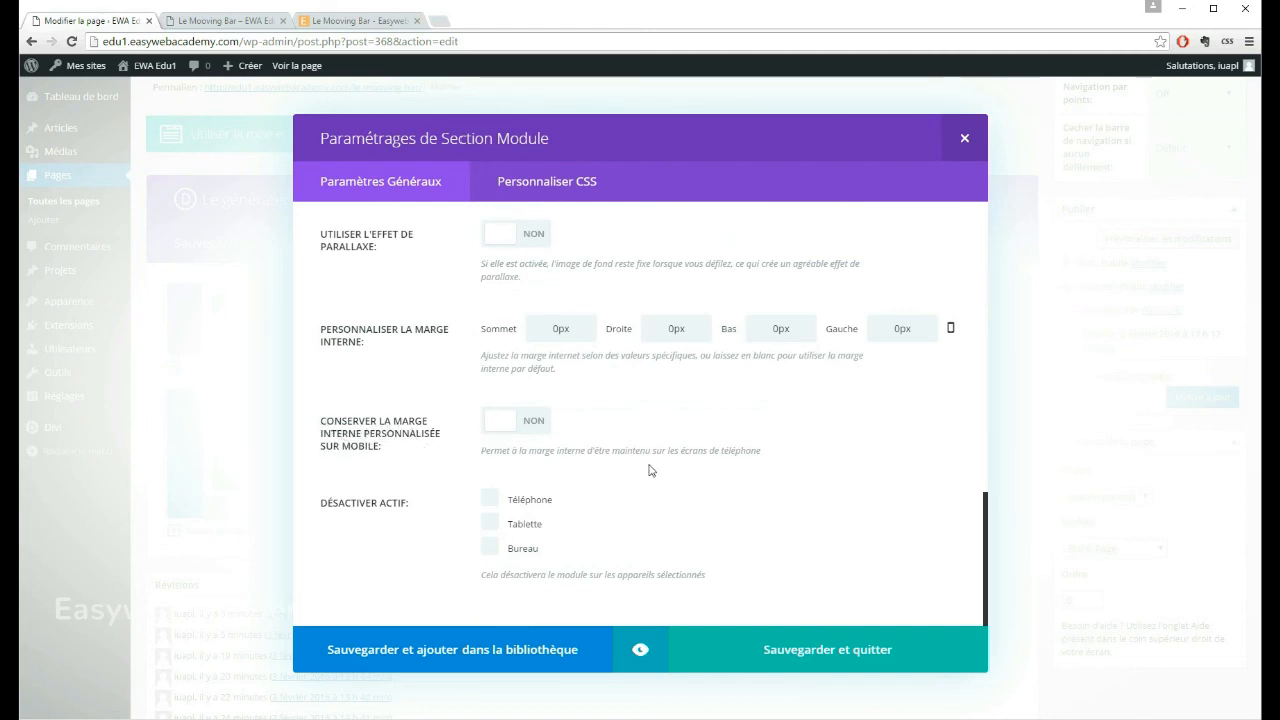
click(530, 424)
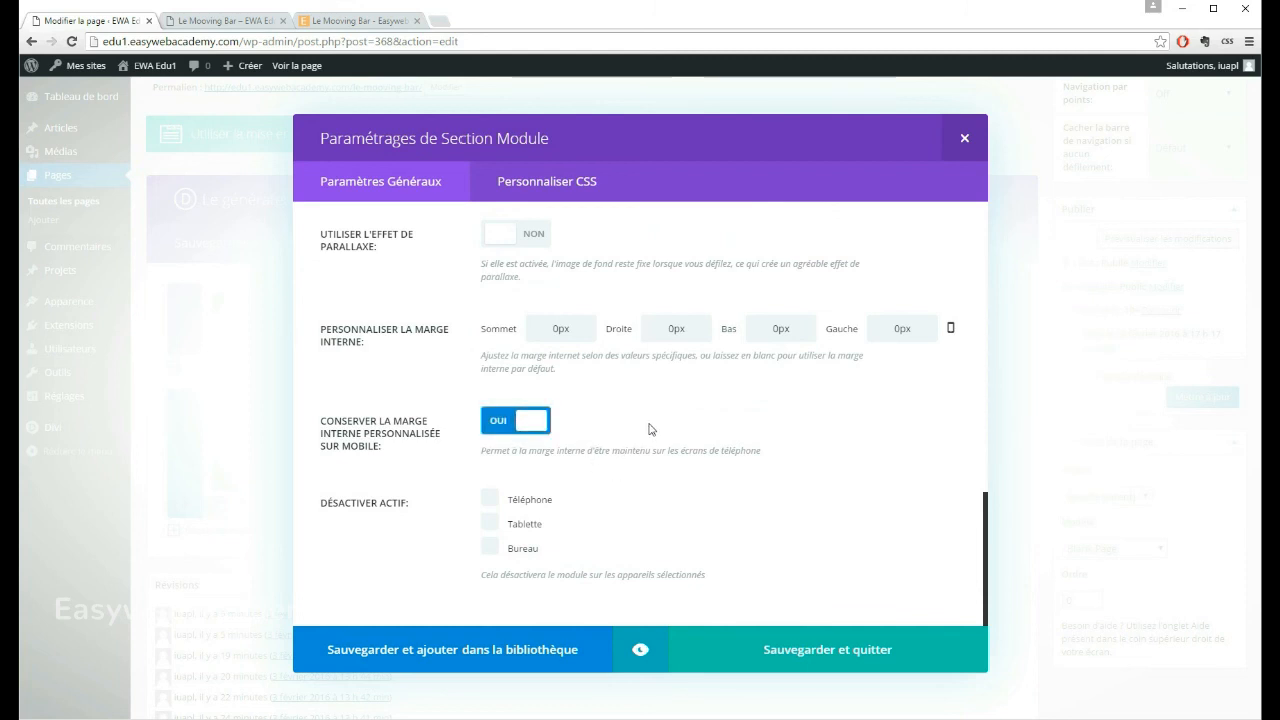
click(777, 652)
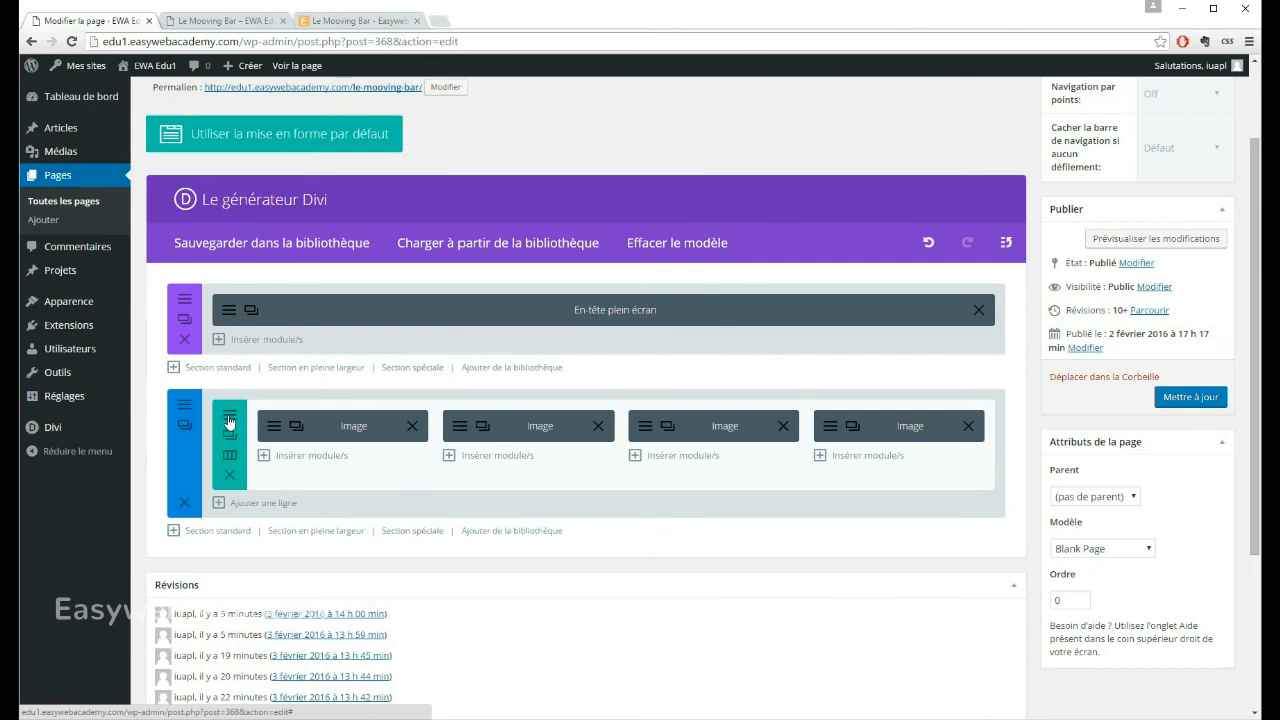
Step: Clear the red background colour of the image section and save its settings
click(184, 424)
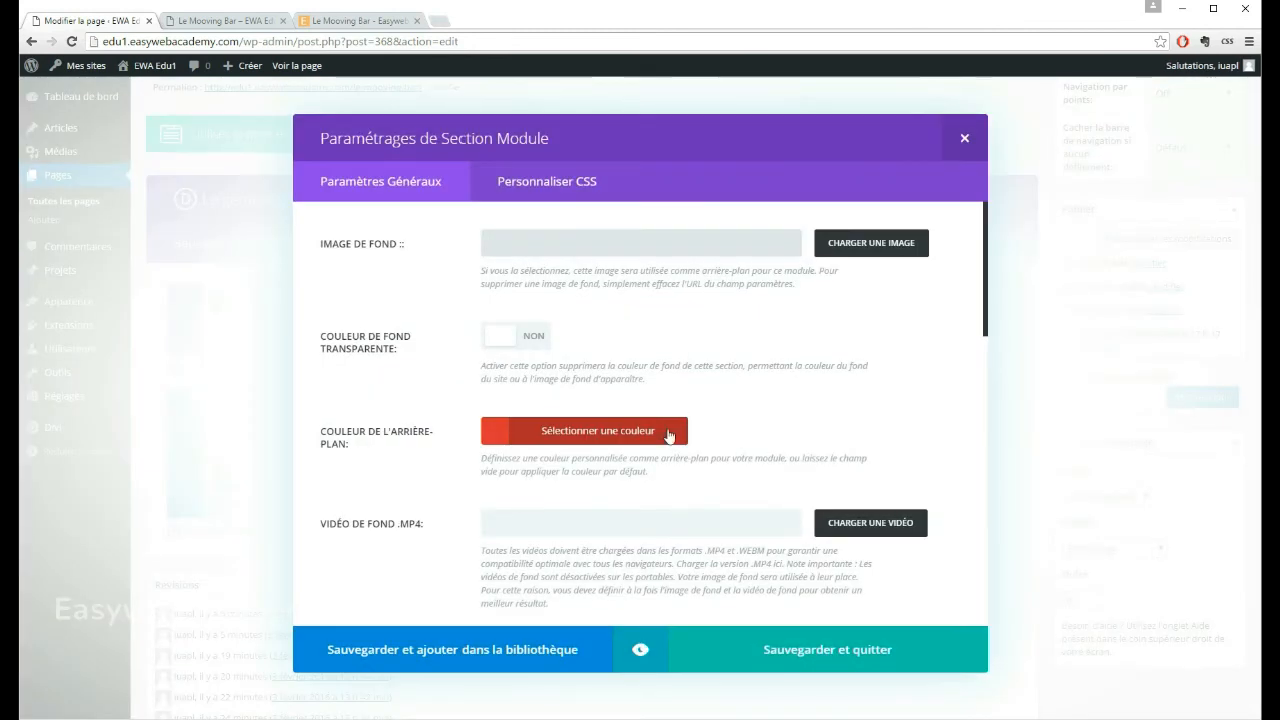
click(586, 432)
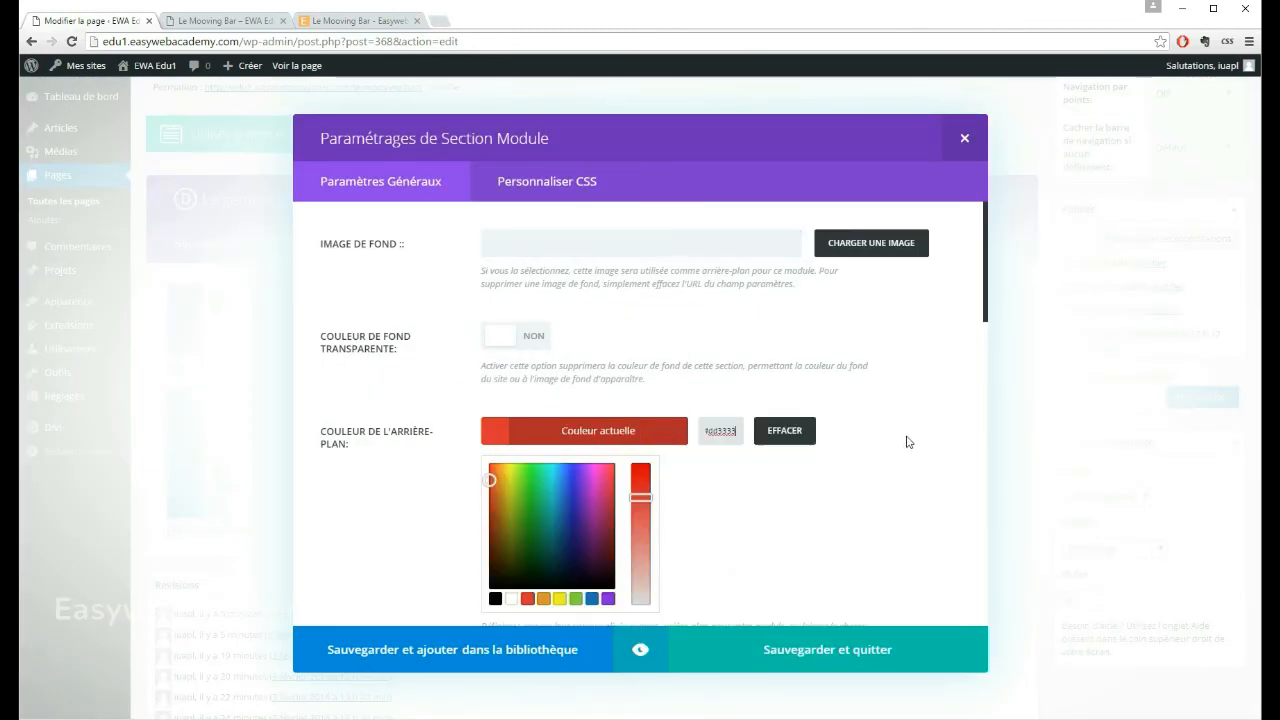
click(800, 436)
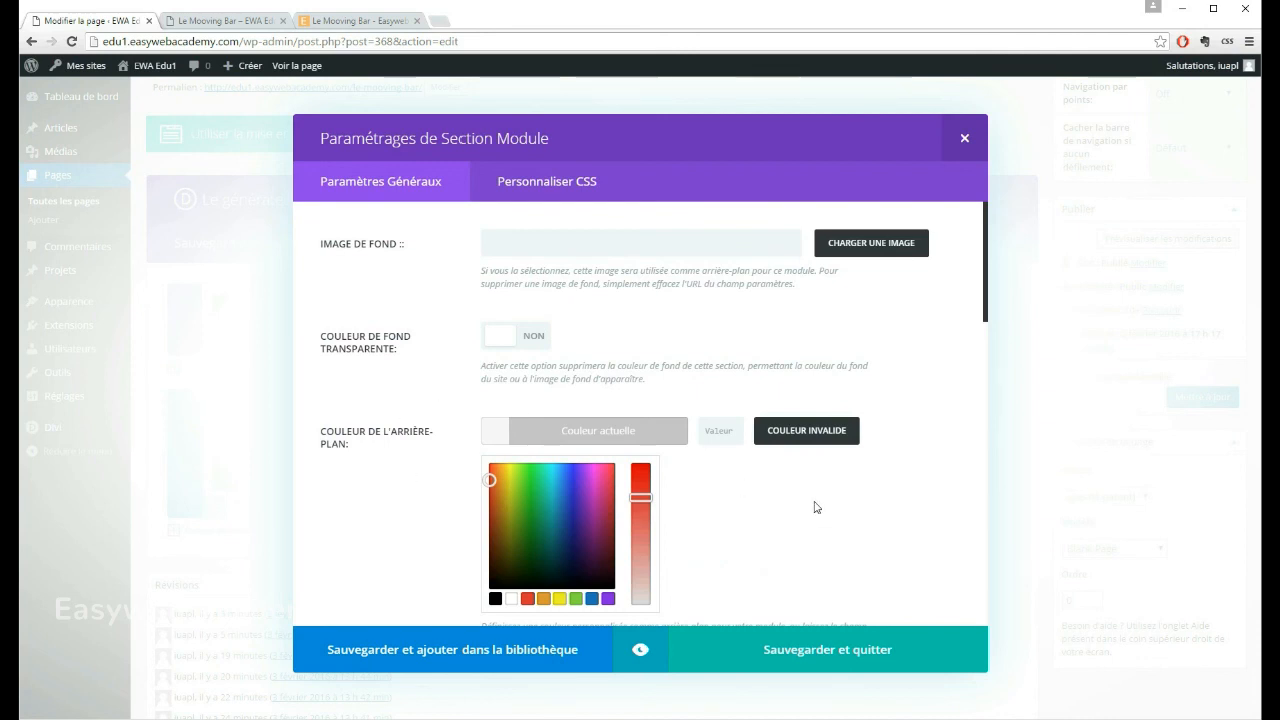
click(800, 650)
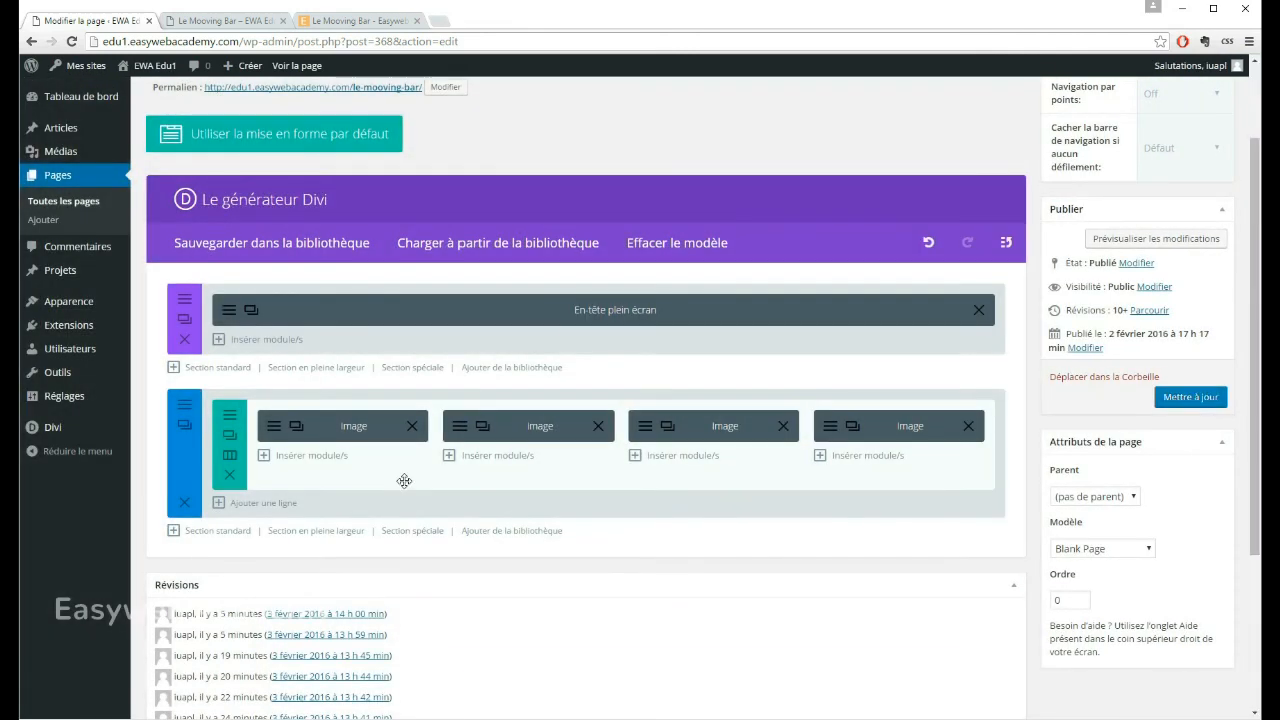
Step: Set the image row to keep its custom padding on mobile, check its advanced design settings and save the row
click(229, 435)
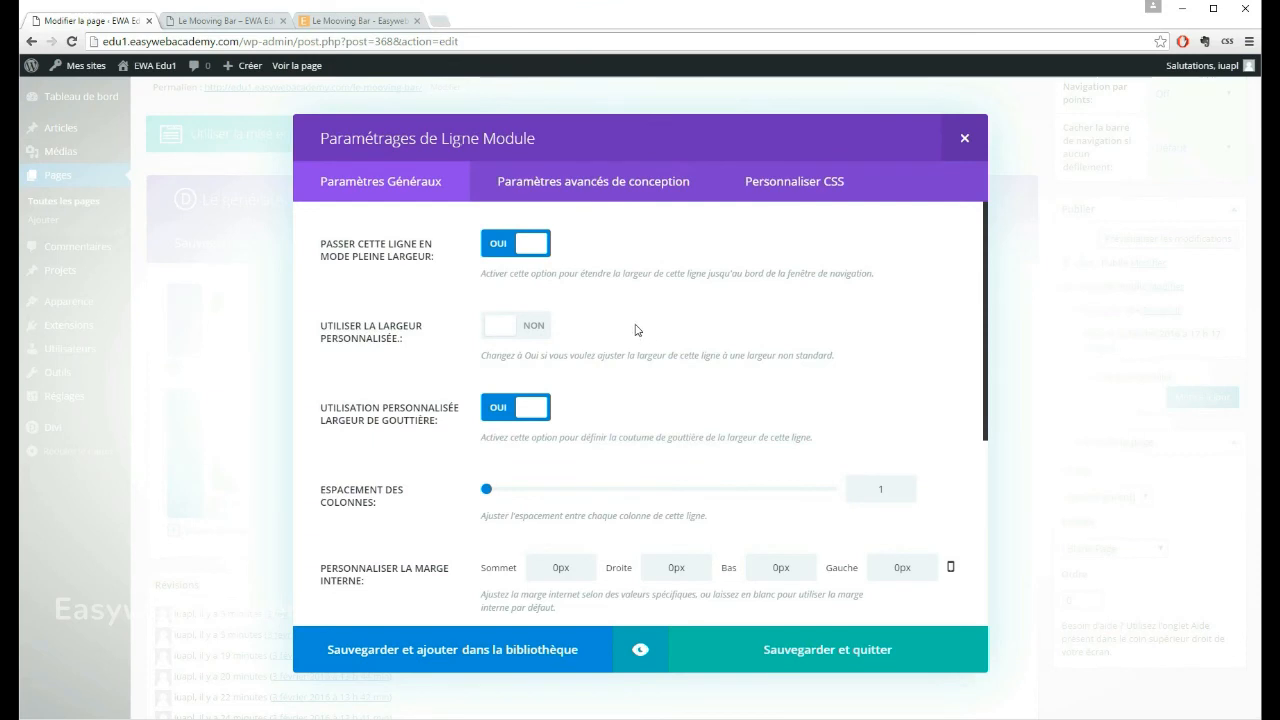
scroll(603, 341, down, 2)
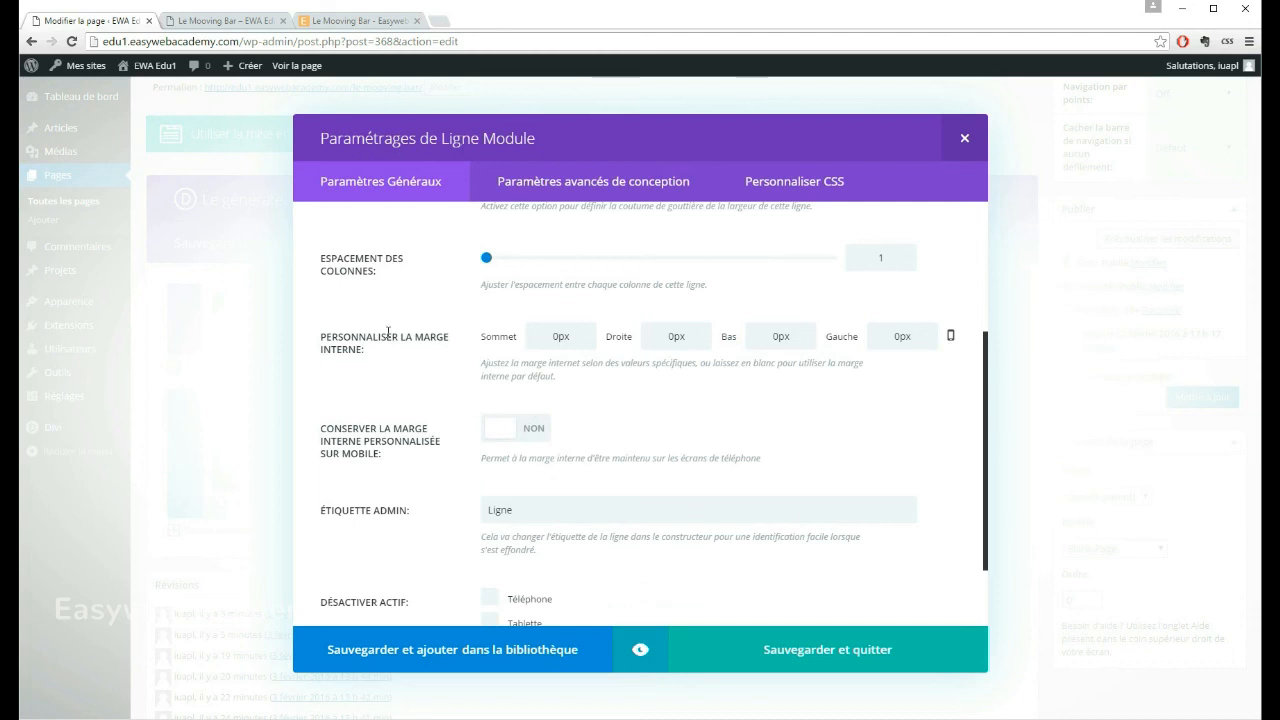
click(540, 437)
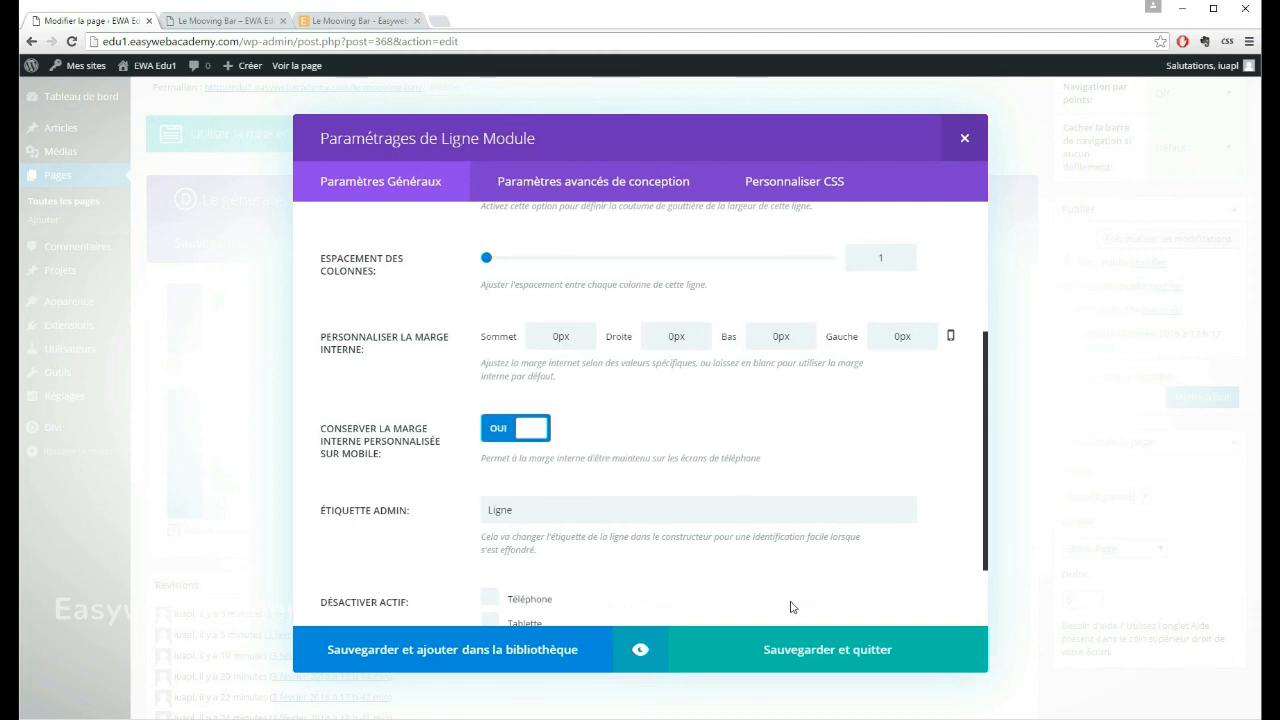
scroll(612, 432, up, 2)
click(565, 184)
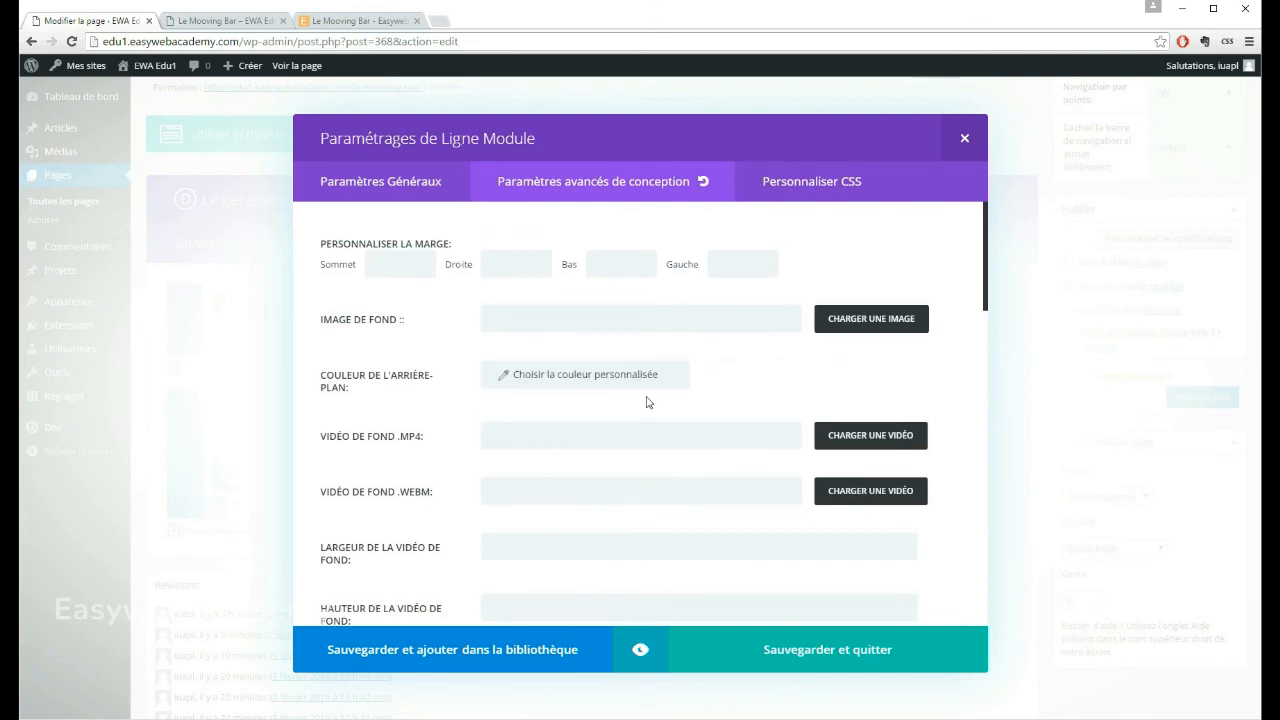
click(808, 651)
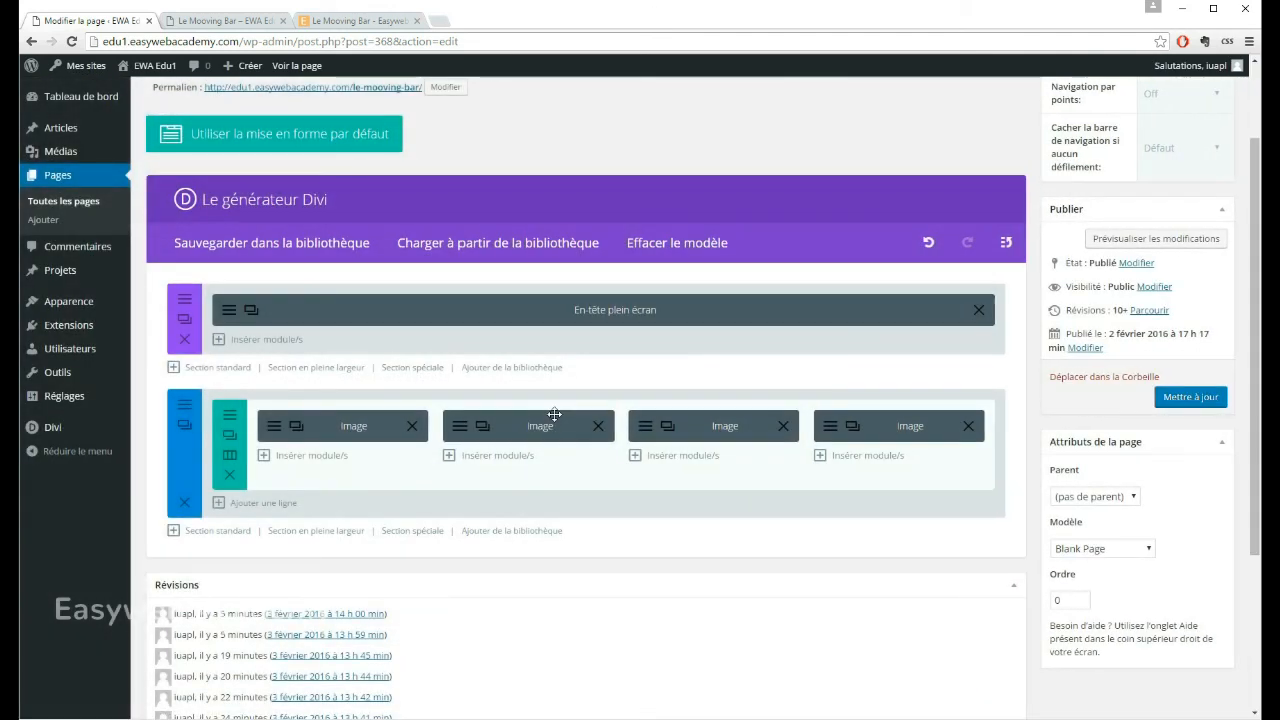
Step: Update the Le Mooving Bar page and reload its published version in the device preview
click(1178, 399)
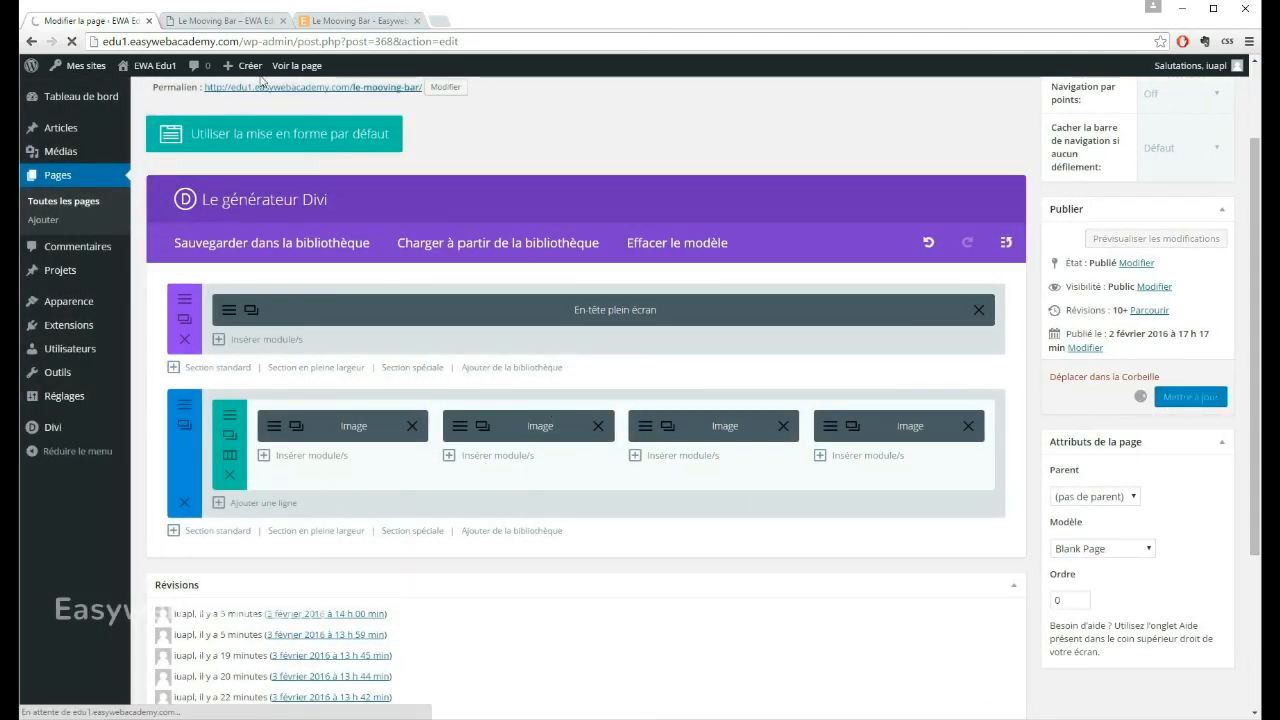
click(225, 20)
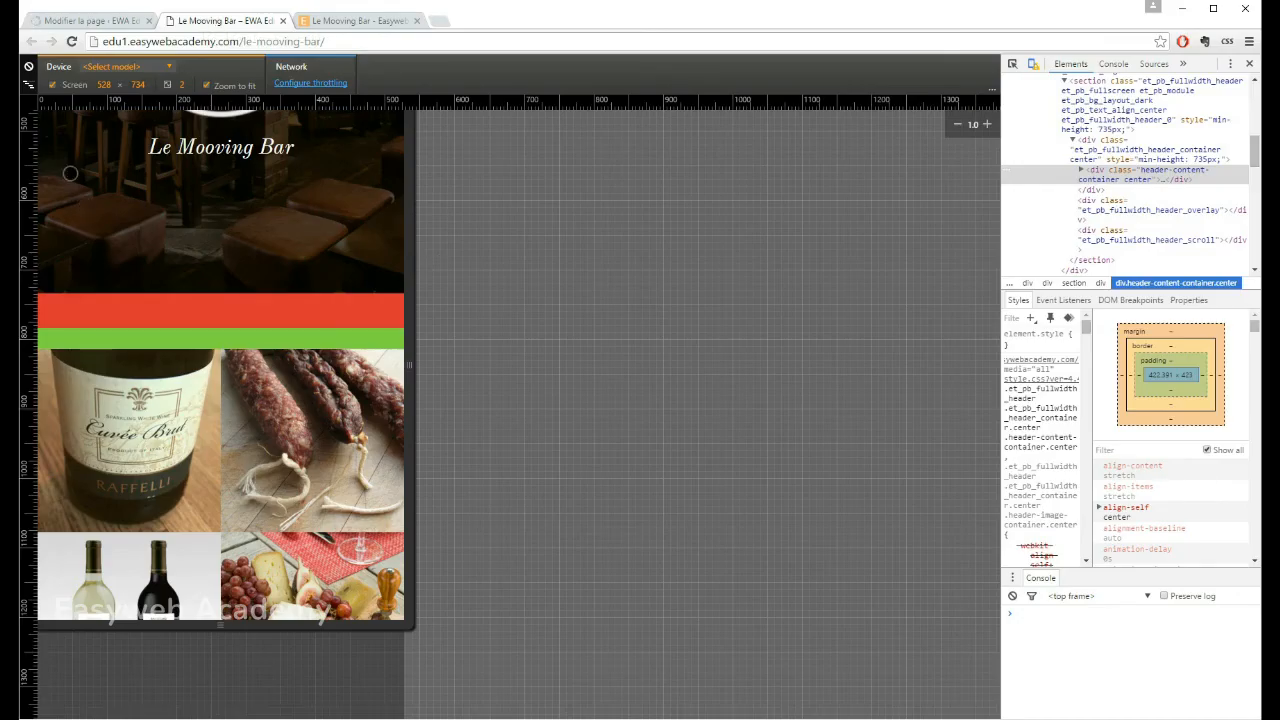
click(71, 42)
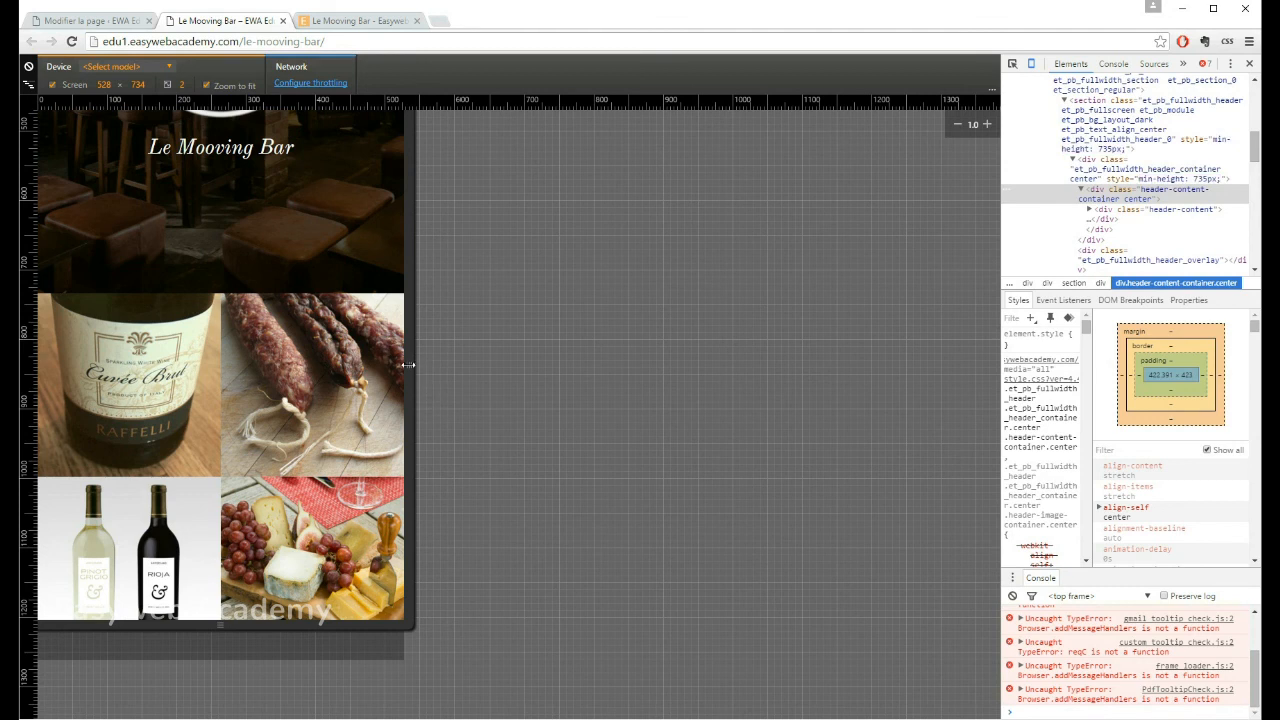
Step: Widen the emulated screen to about 1104 px and examine the four-image row beneath the header
drag(409, 365, 814, 372)
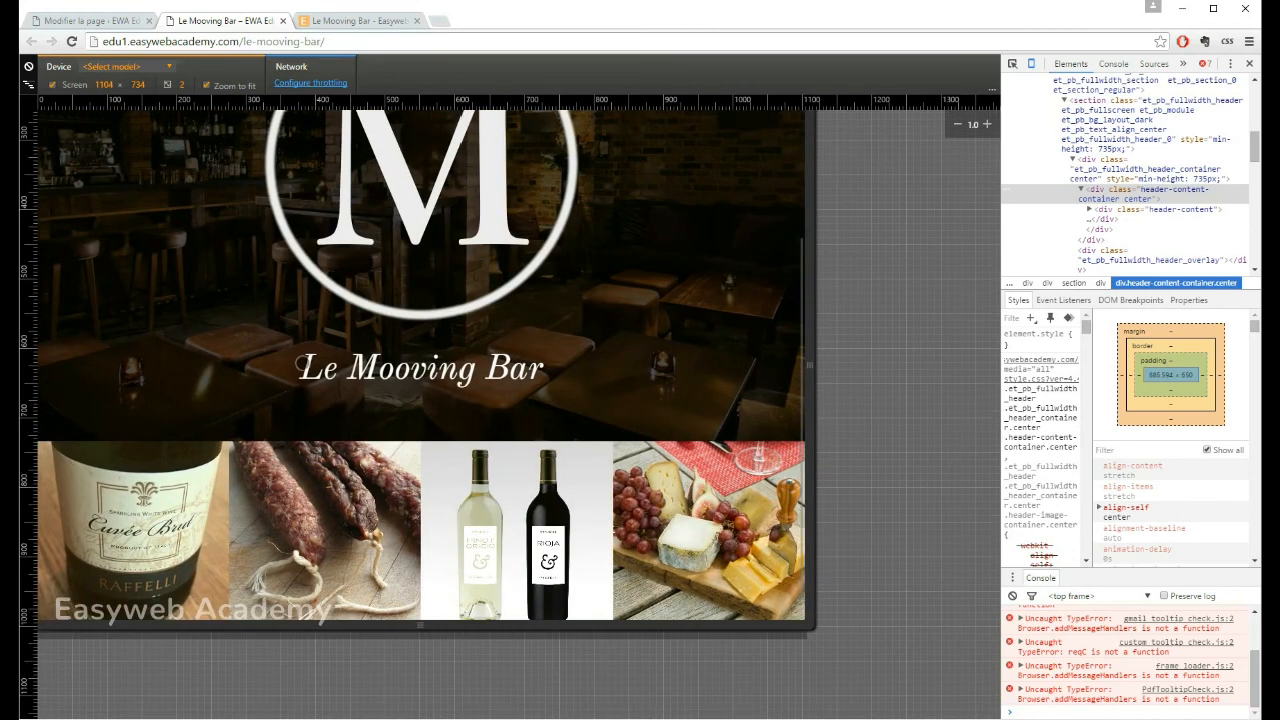
scroll(303, 363, down, 1)
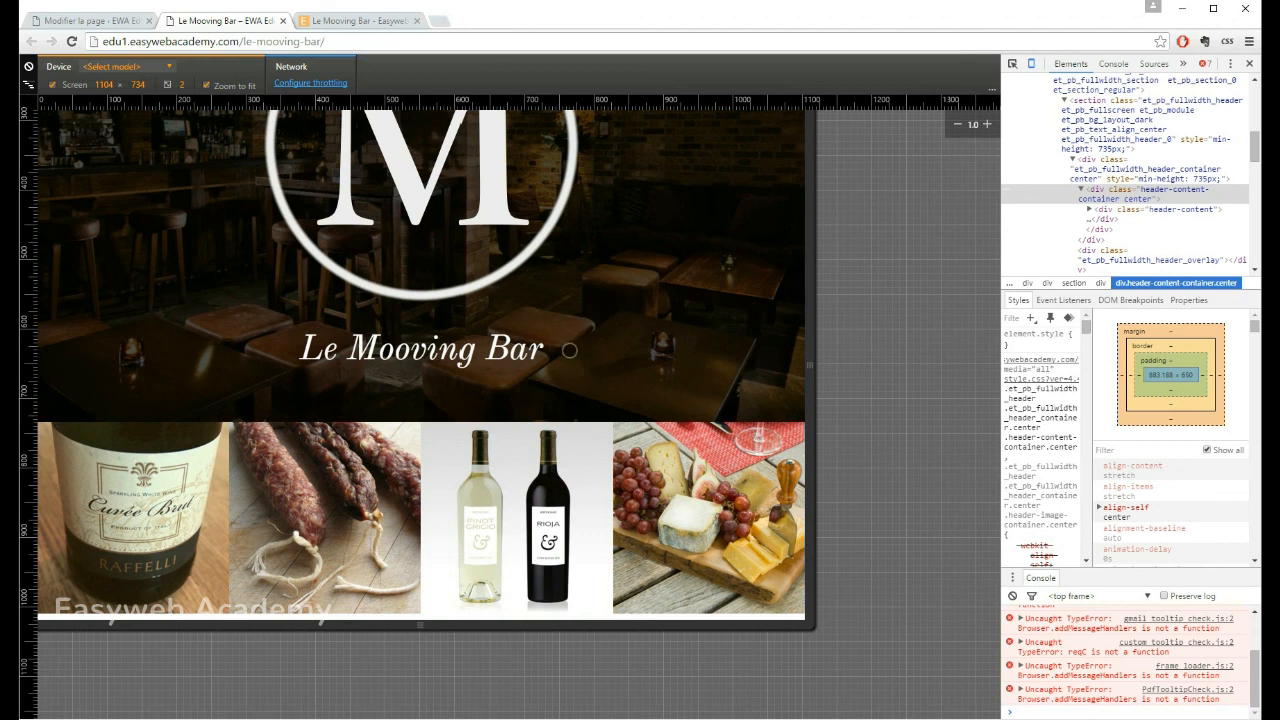
drag(521, 256, 511, 281)
mouse_move(577, 242)
mouse_down()
mouse_move(586, 441)
mouse_move(571, 263)
mouse_up()
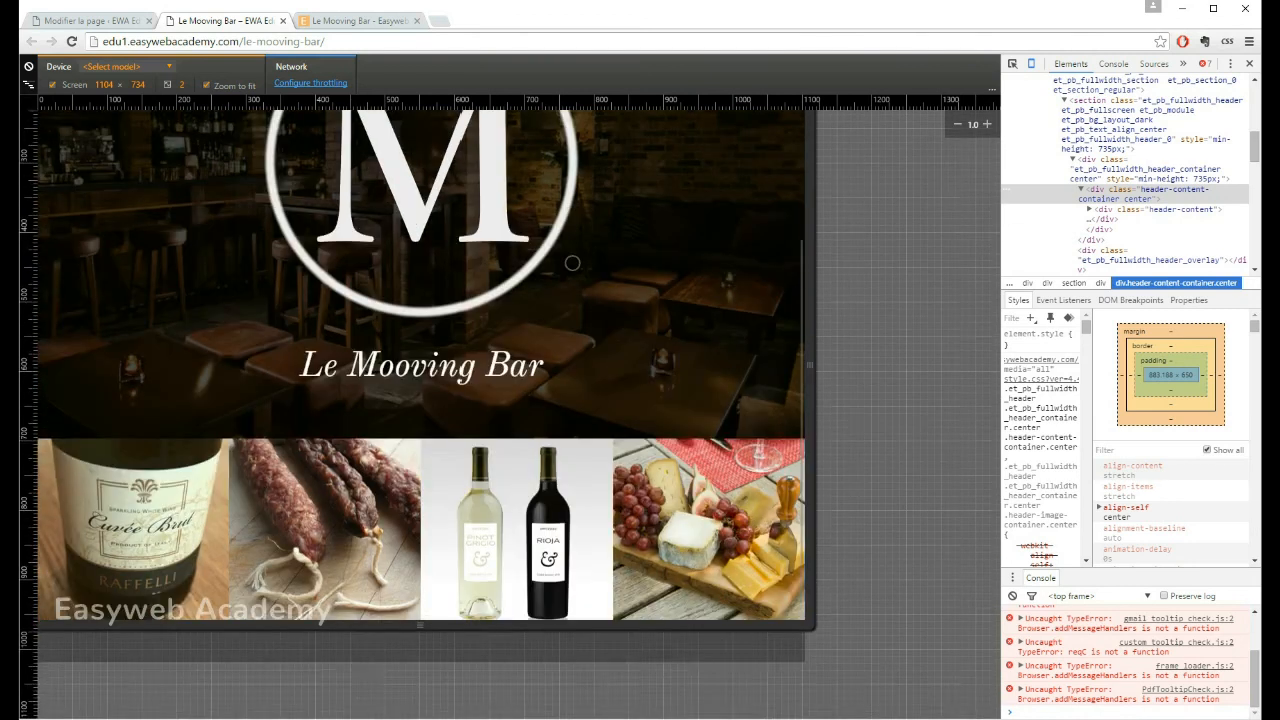